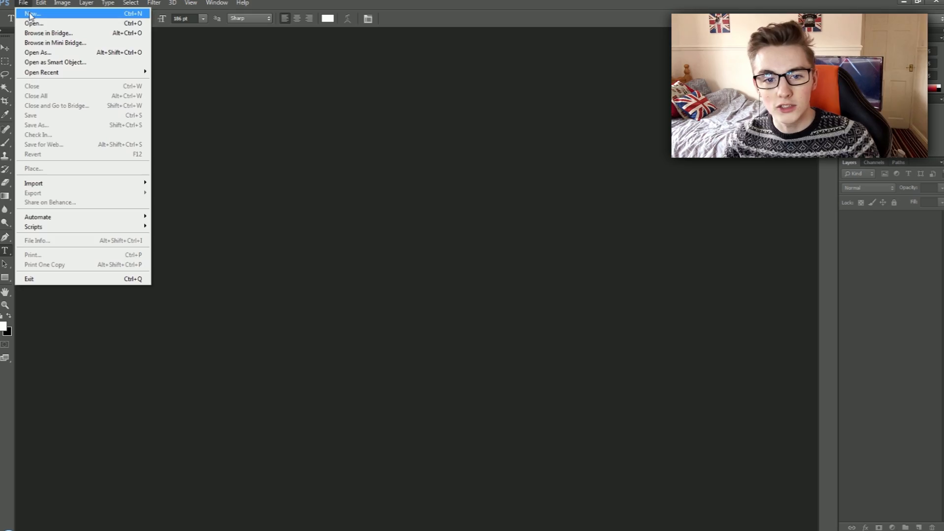
Start a new document and set its width to 5760 pixels, using Calculator to multiply 1920 by 3.
click(25, 15)
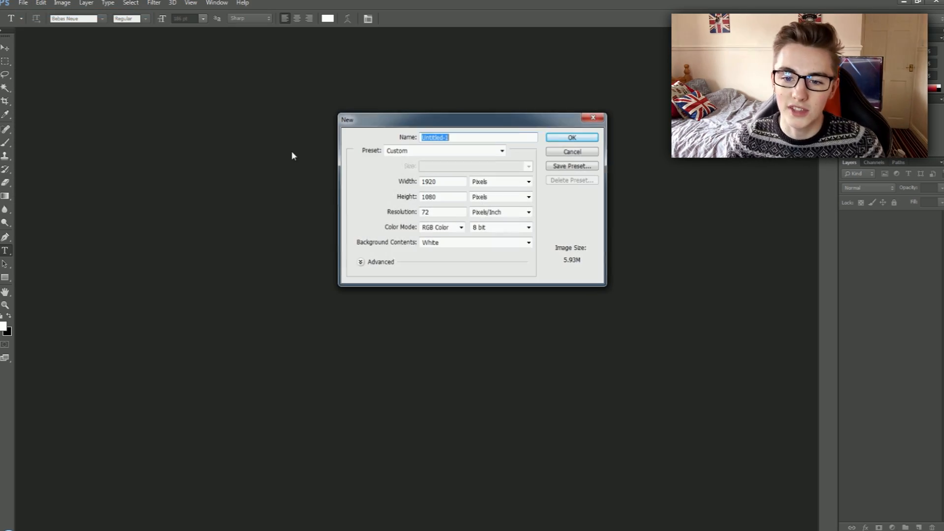
click(456, 184)
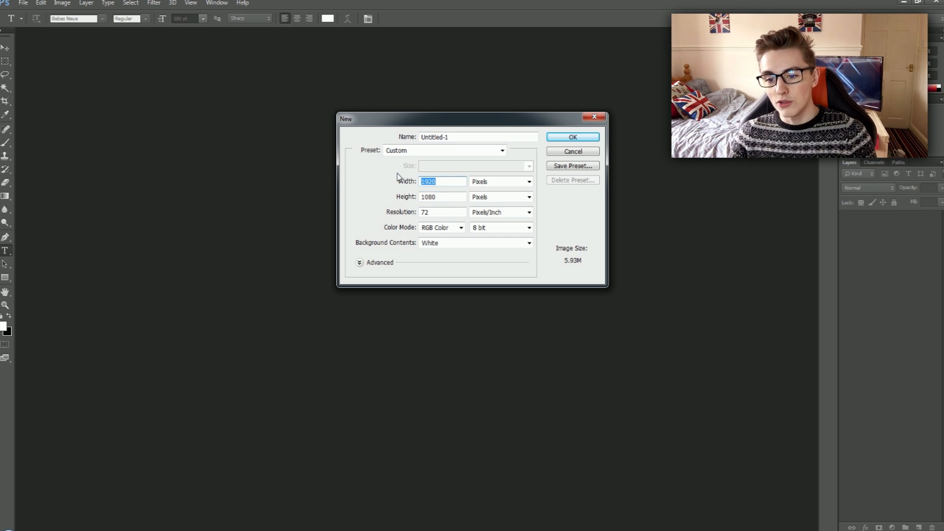
key(super)
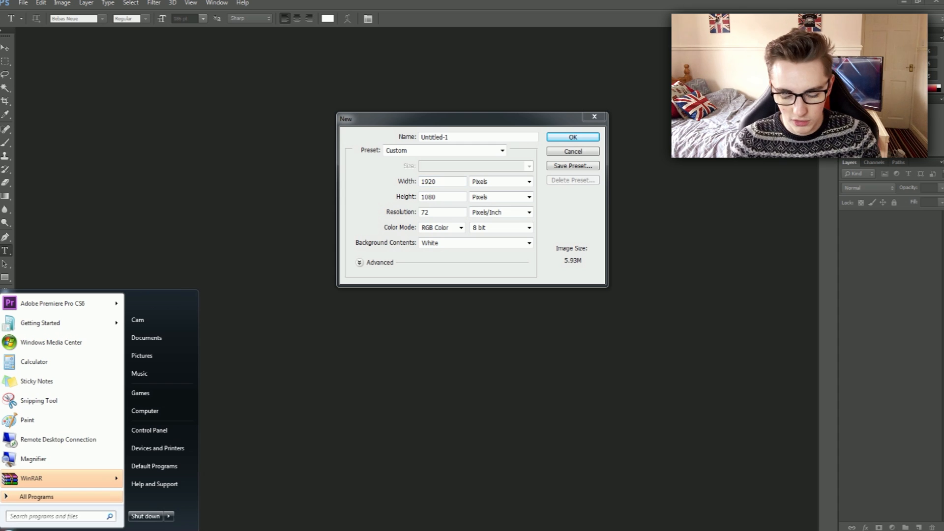
text(calc)
key(Return)
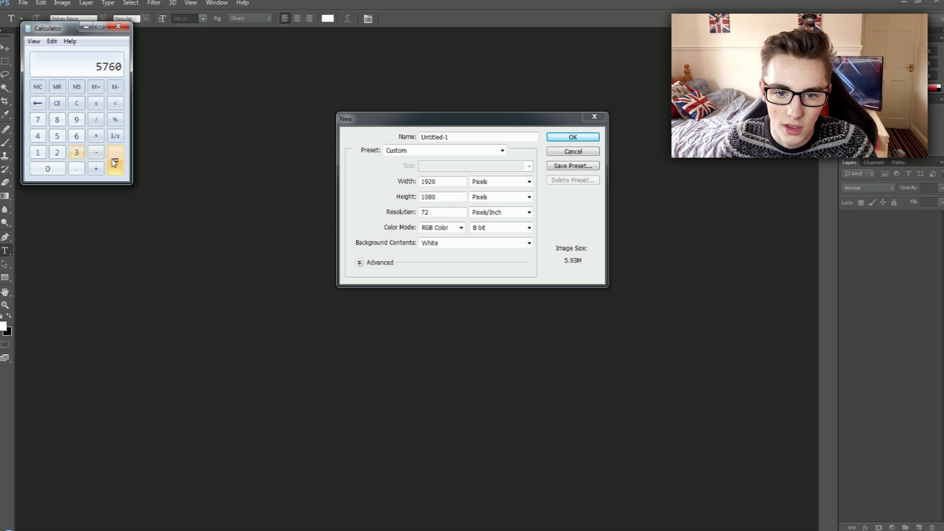
click(448, 180)
text(575)
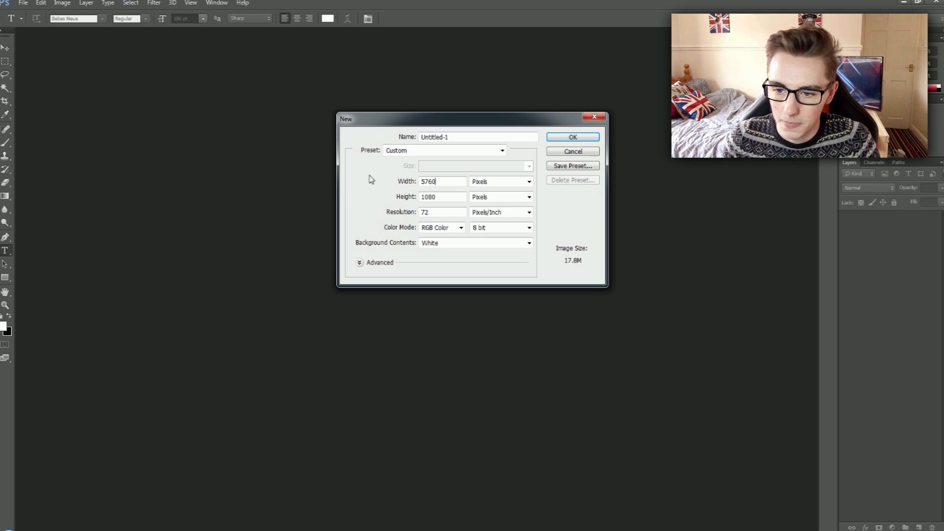
Set the new document's height to 3240 pixels and create it.
key(alt+Tab)
drag(446, 193, 421, 193)
text(3240)
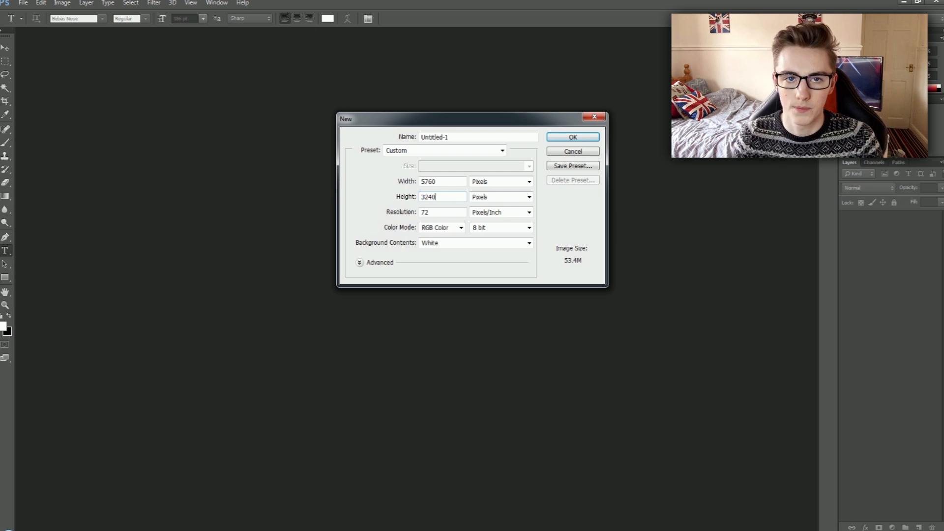
key(Return)
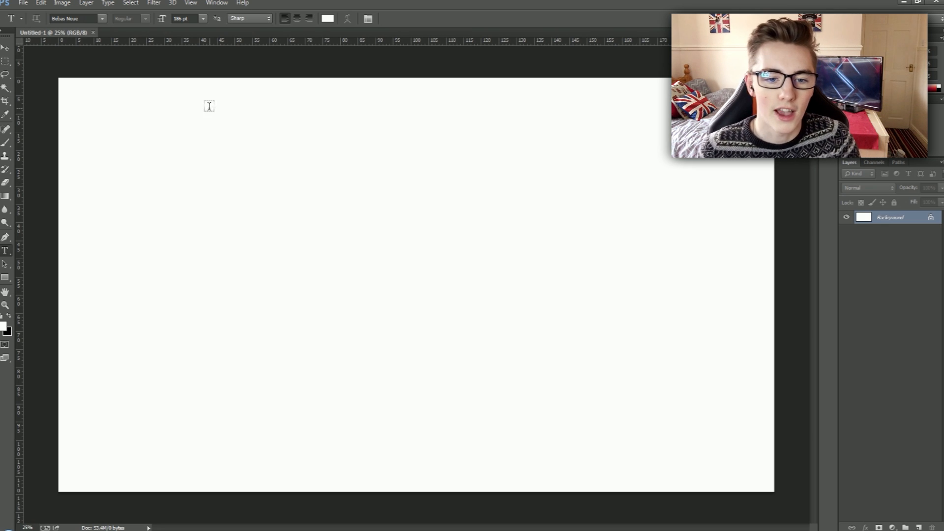
Discard the empty text entry and create a second blank white document of 1920 by 1080 pixels.
click(259, 263)
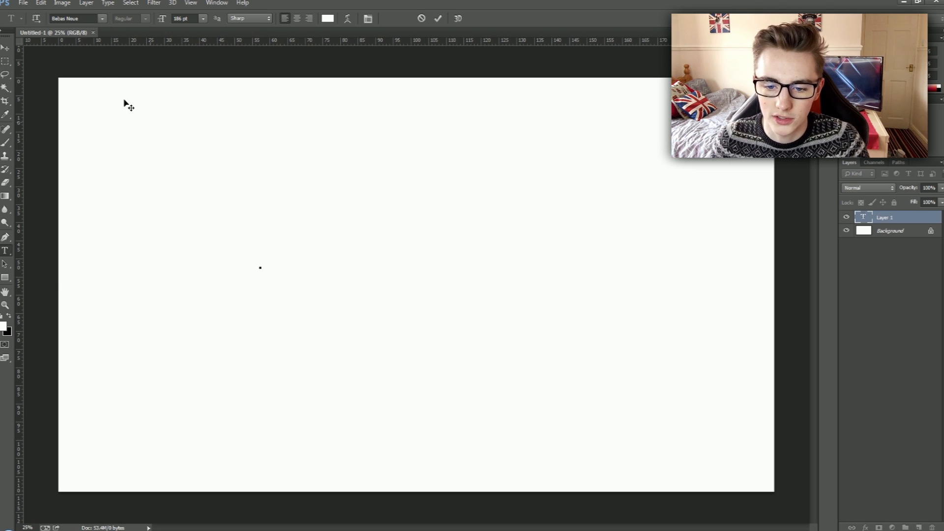
click(23, 4)
click(420, 19)
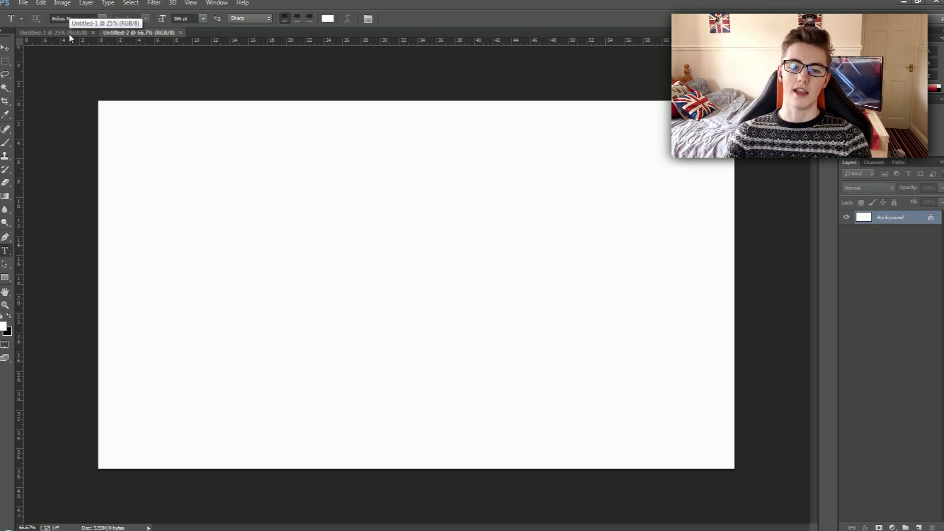
Fit both blank documents to the window and compare their canvases.
click(69, 33)
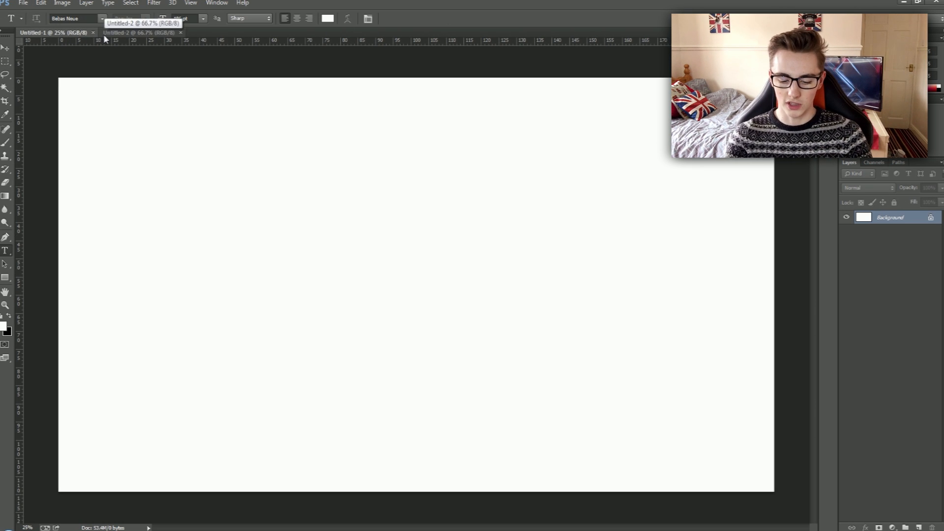
key(ctrl+0)
click(122, 33)
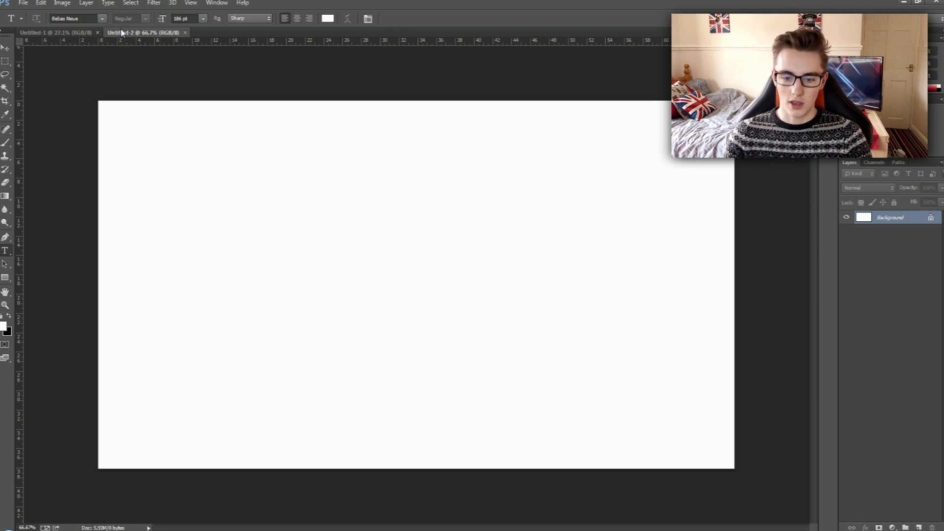
key(ctrl+0)
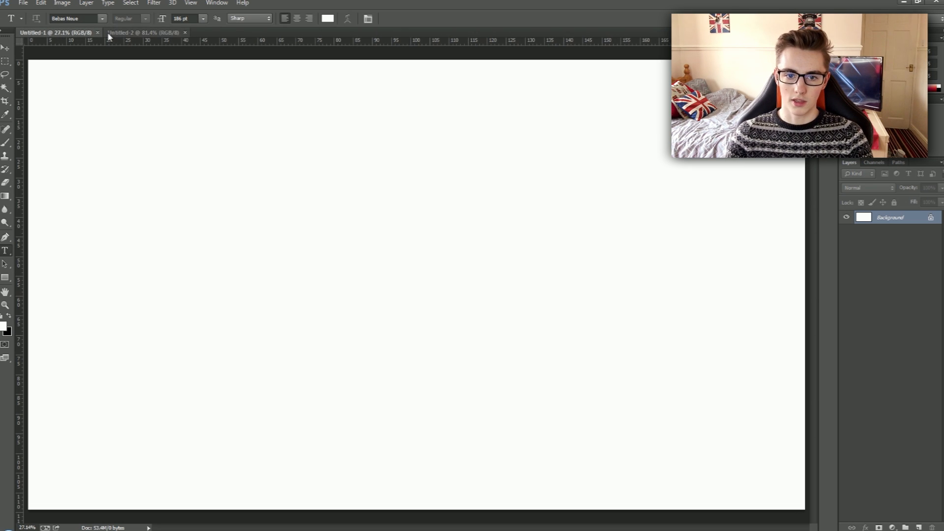
click(87, 30)
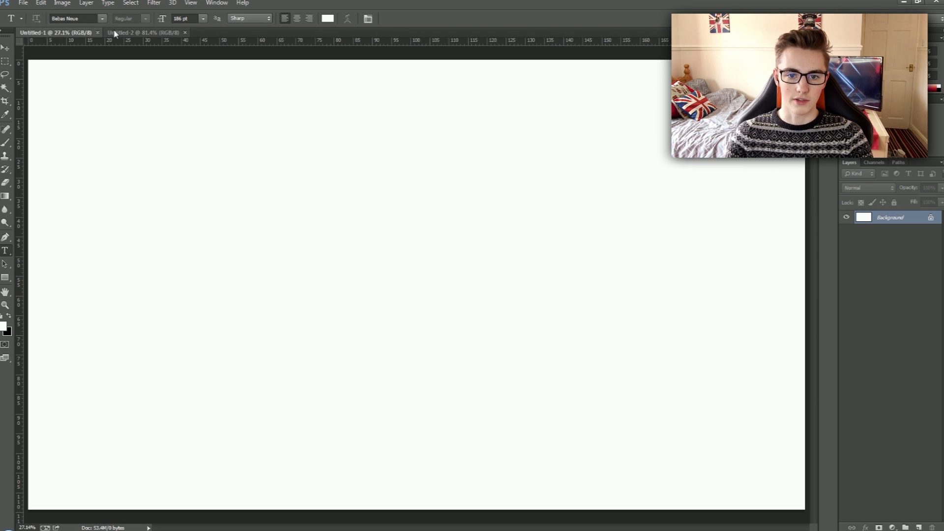
Add the letter T in Bebas Neue to the larger document and scale it up to roughly the canvas height.
click(271, 285)
drag(168, 18, 742, 74)
click(440, 20)
key(ctrl+t)
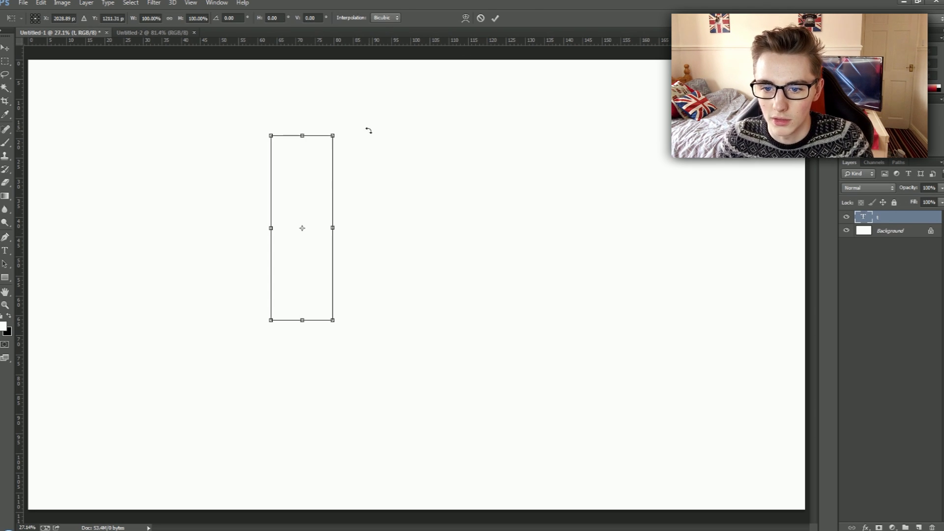
drag(333, 130, 427, 217)
key(Return)
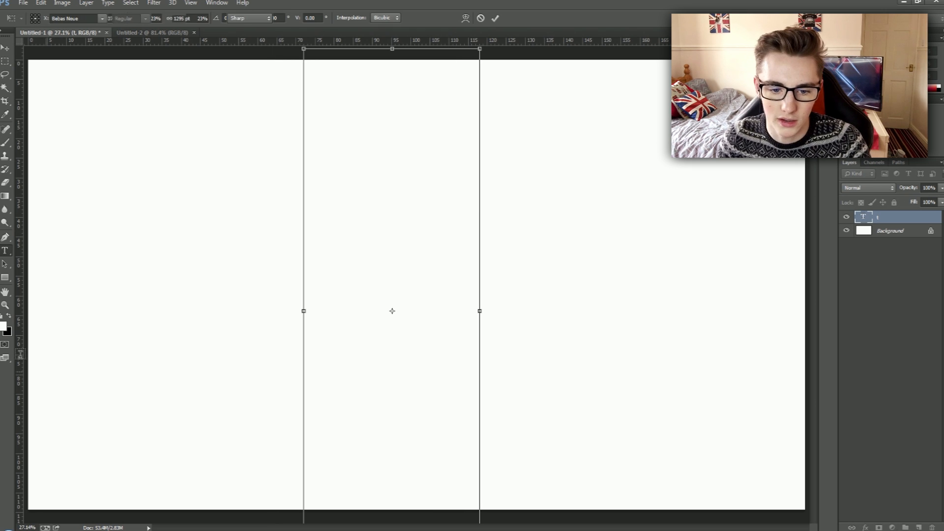
Recolour the letter T in the larger document to black.
click(382, 303)
key(ctrl+a)
click(8, 311)
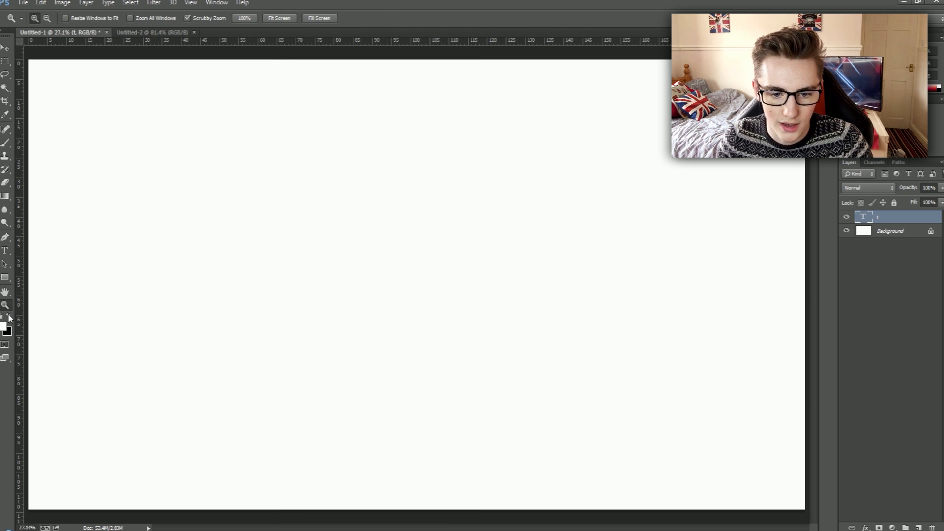
key(ctrl+z)
click(11, 317)
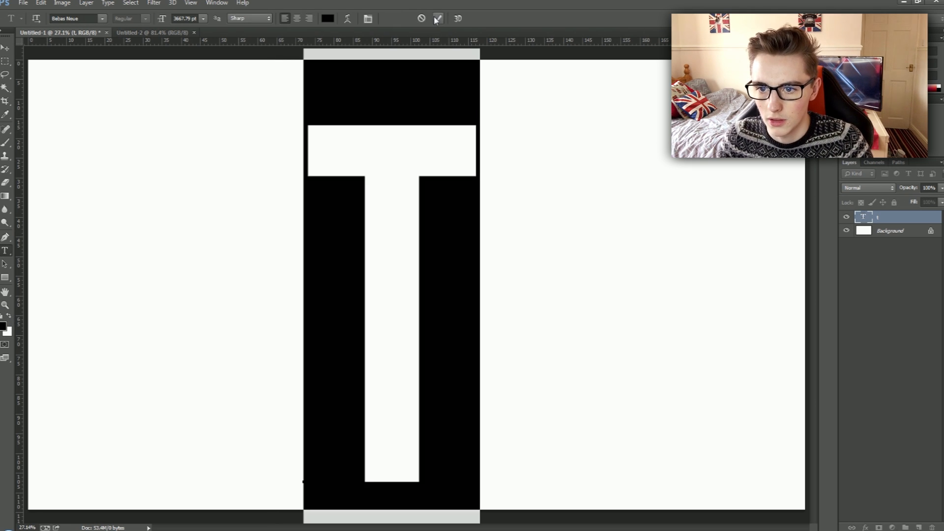
click(437, 18)
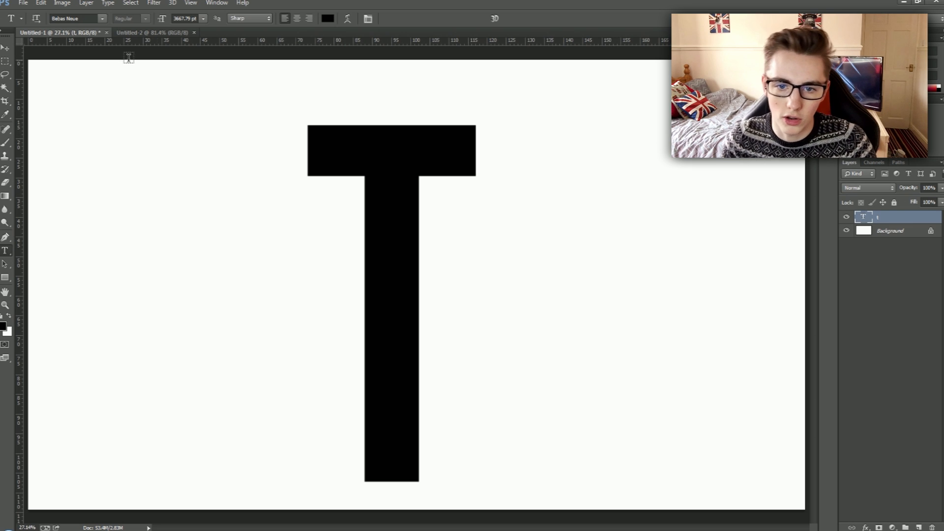
Copy the black T layer into the second, smaller document and dock its window again.
click(164, 33)
drag(60, 34, 53, 185)
drag(886, 218, 417, 159)
drag(48, 184, 109, 39)
click(75, 32)
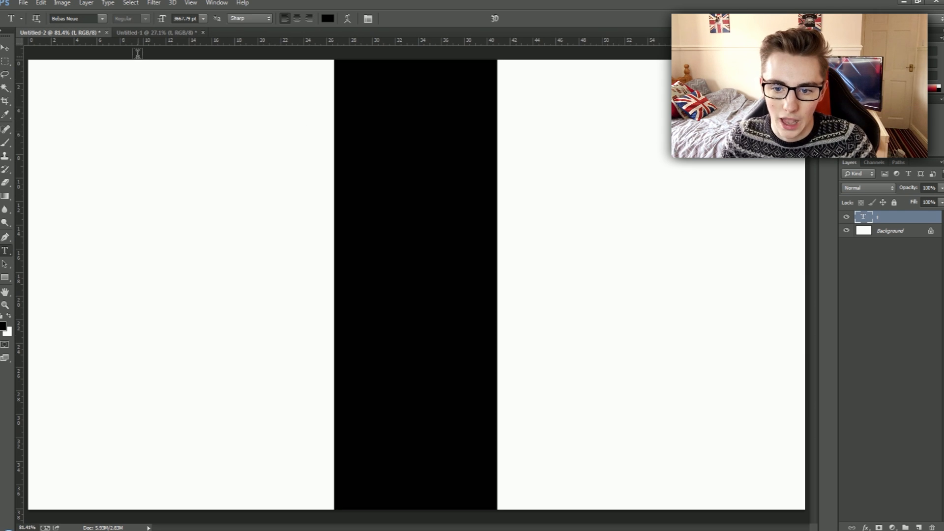
Scale the oversized T down so it fits within the smaller document's canvas and centre it.
key(ctrl+minus)
key(ctrl+minus)
key(ctrl+minus)
key(ctrl+minus)
key(ctrl+t)
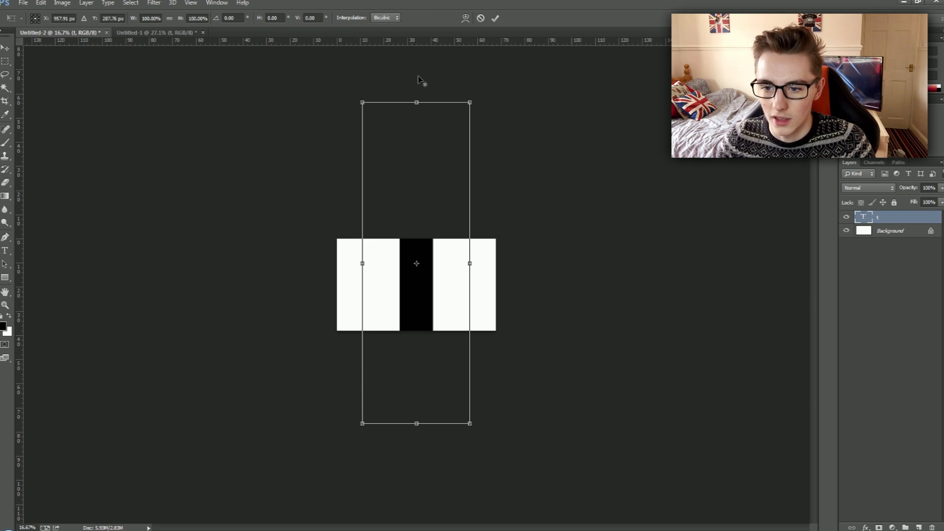
drag(472, 101, 402, 202)
drag(421, 242, 437, 232)
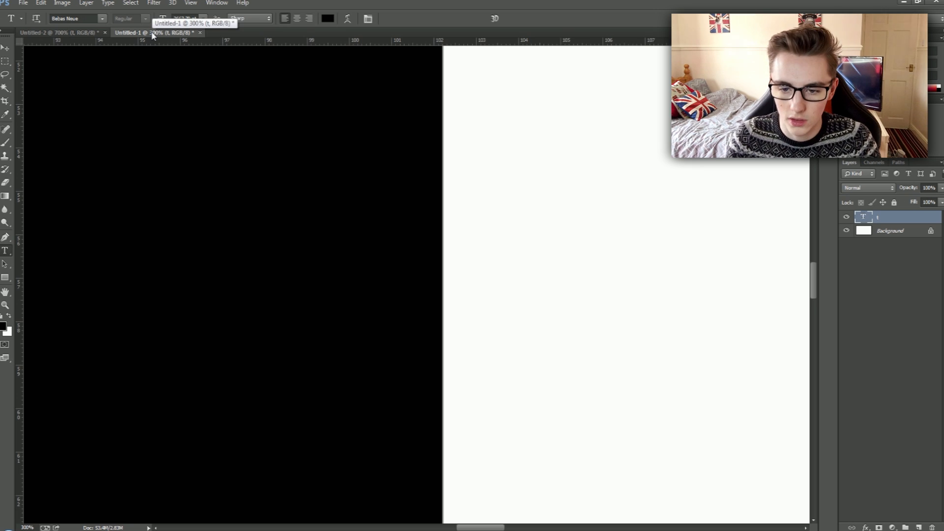
Compare the T in both documents and examine the letter's inner corner in the larger one at 800% zoom.
click(152, 34)
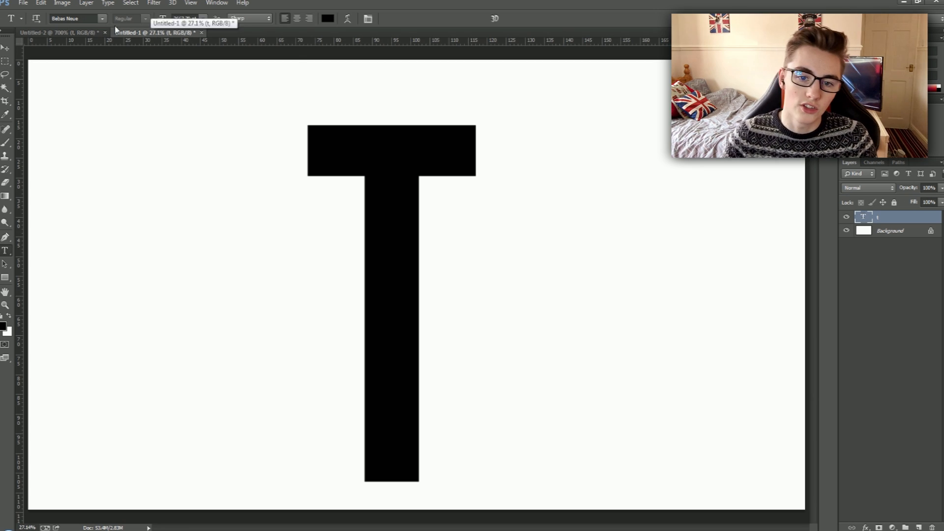
click(67, 31)
key(ctrl+0)
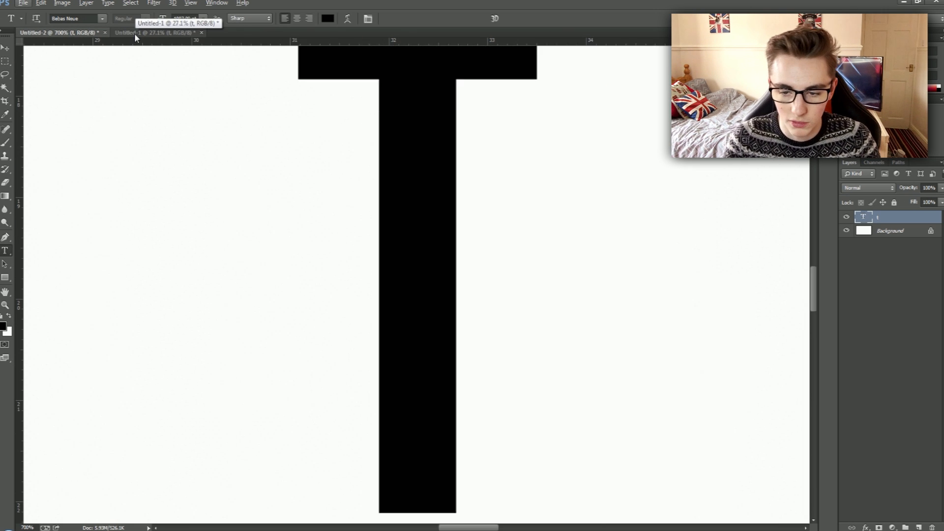
click(134, 34)
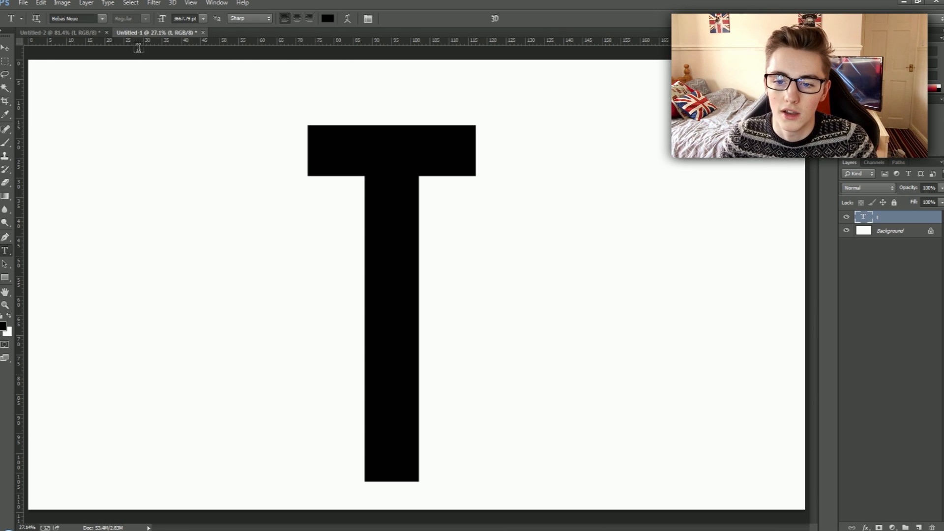
key(ctrl+plus)
key(ctrl+plus)
key(ctrl+plus)
key(ctrl+plus)
key(ctrl+plus)
key(ctrl+plus)
key(ctrl+plus)
key(ctrl+plus)
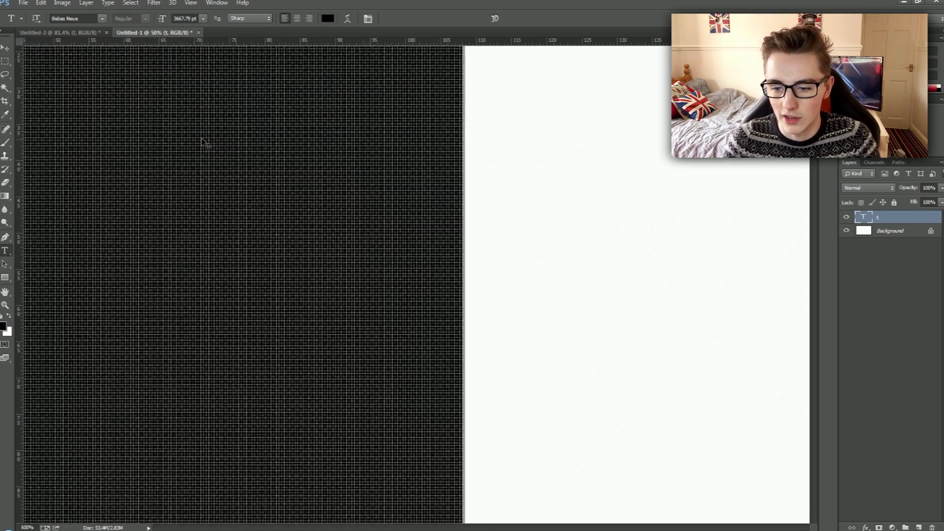
key(ctrl+plus)
key(ctrl+plus)
key(ctrl+plus)
drag(487, 158, 347, 507)
drag(397, 170, 342, 319)
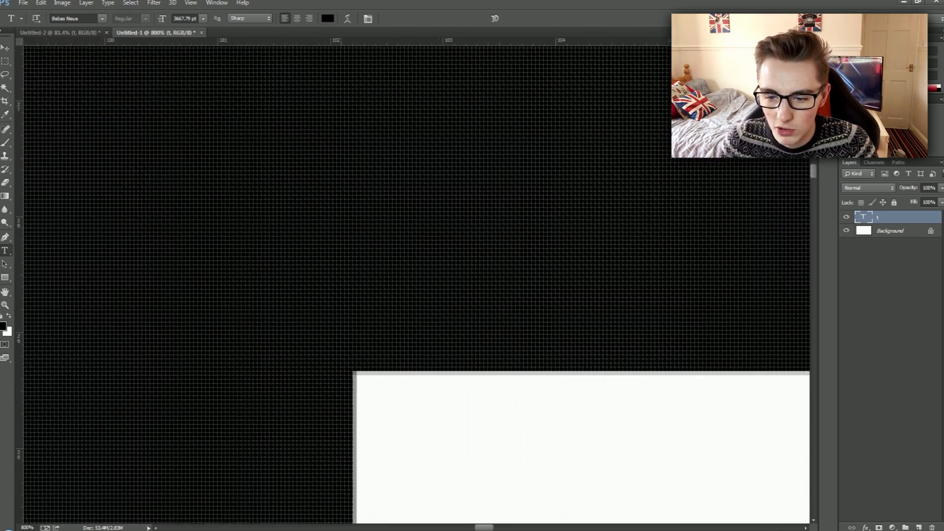
Examine the edge of the T in the smaller document at 3200% zoom.
click(75, 34)
key(ctrl+plus)
key(ctrl+plus)
key(ctrl+plus)
key(ctrl+plus)
key(ctrl+plus)
key(ctrl+plus)
key(ctrl+plus)
key(ctrl+plus)
key(ctrl+plus)
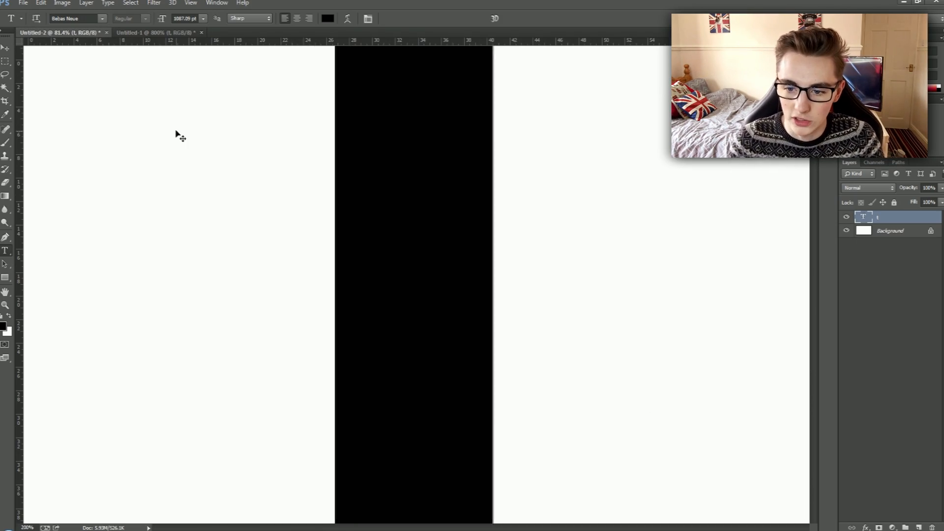
key(ctrl+plus)
key(ctrl+plus)
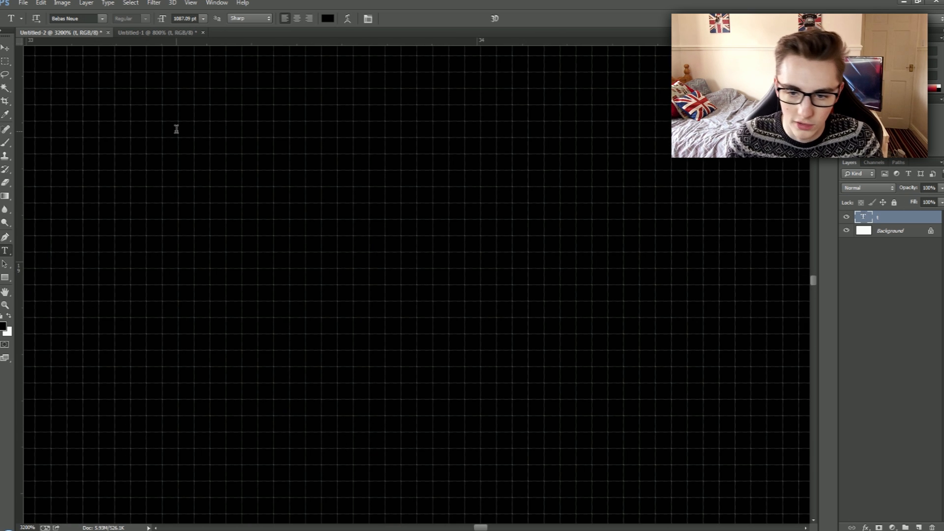
drag(176, 129, 369, 225)
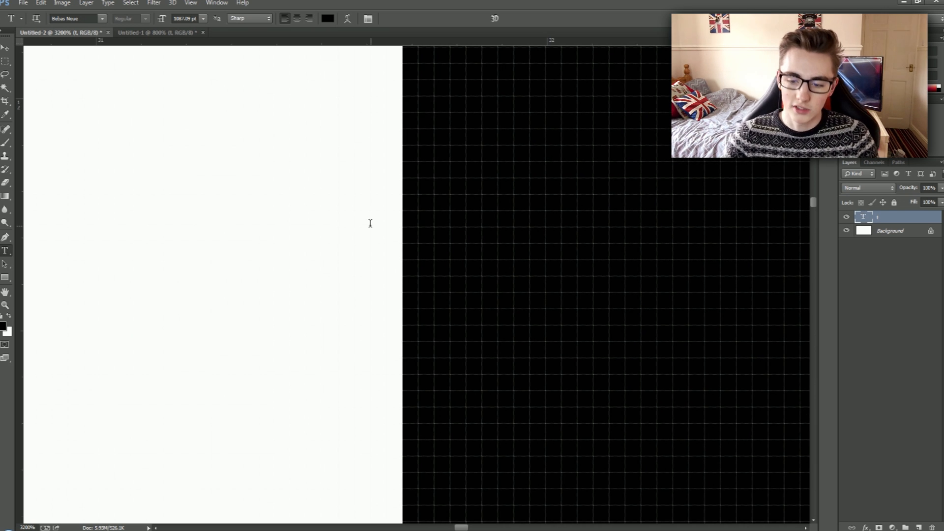
Delete the T layer from the smaller document.
key(ctrl+0)
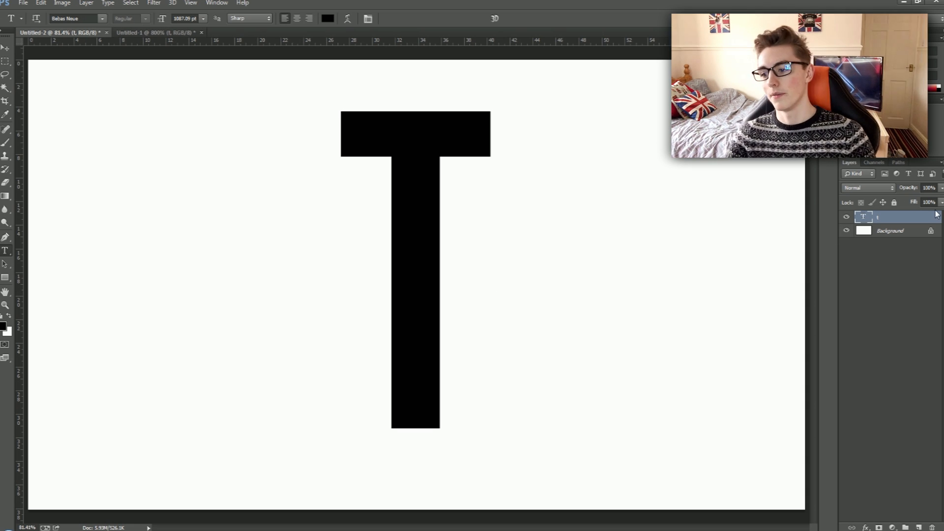
key(Delete)
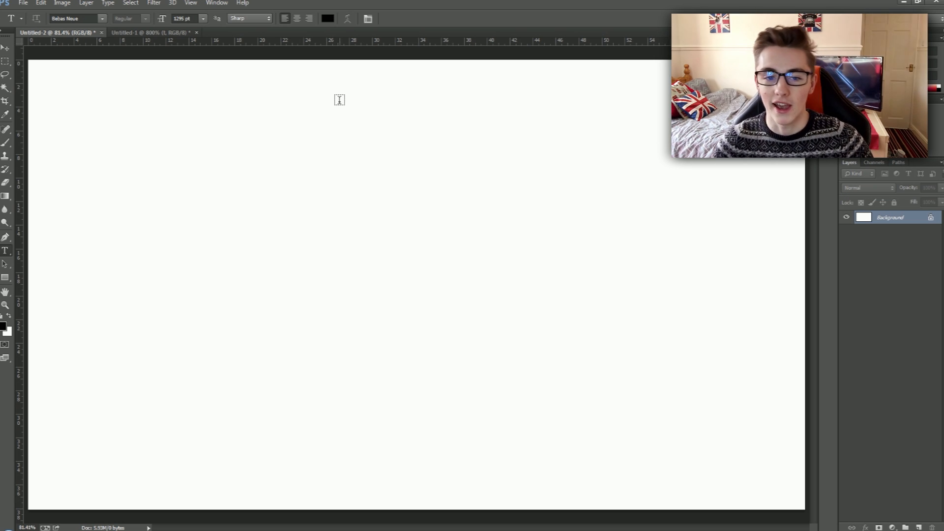
Make a rectangular marquee selection about 40 cm wide and 4 cm tall and move it slightly above the canvas centre.
click(3, 64)
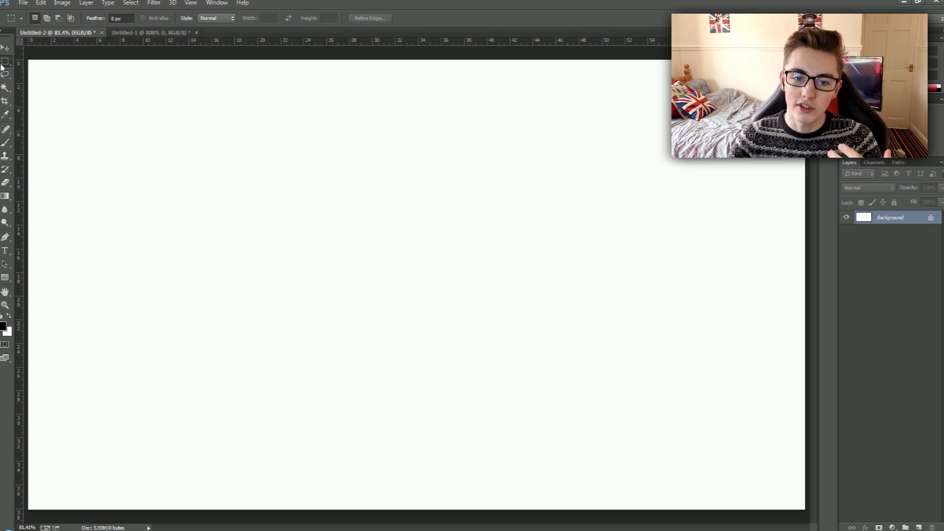
right_click(5, 64)
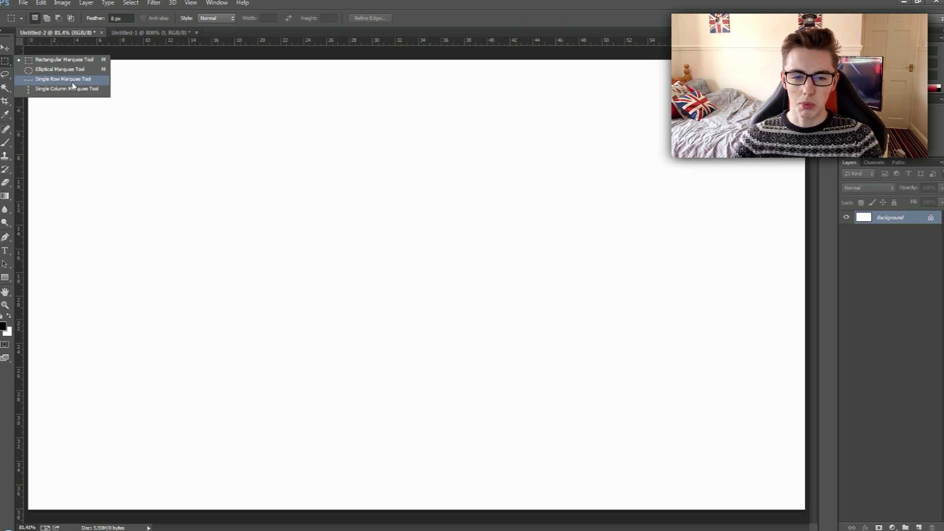
click(111, 80)
drag(195, 145, 654, 192)
drag(561, 173, 562, 257)
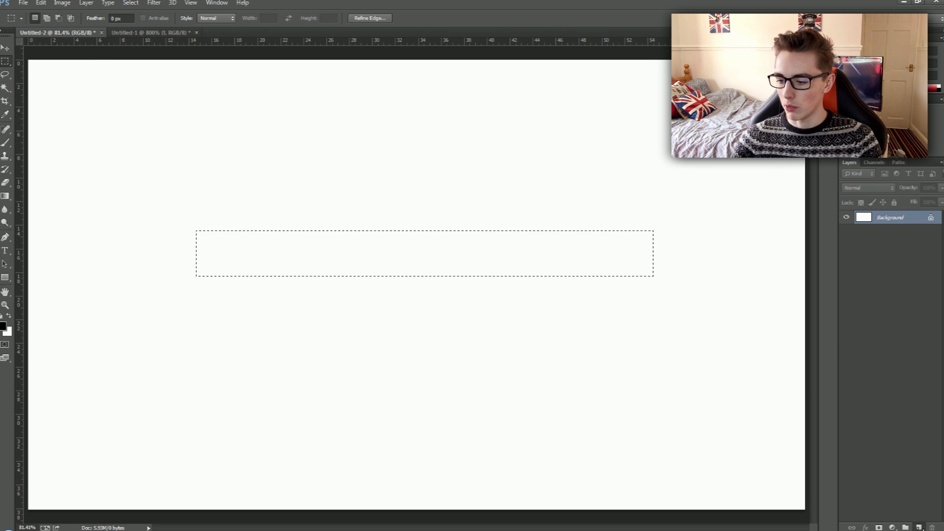
Fill the rectangular selection with black on a new layer and deselect it.
click(917, 527)
key(alt+BackSpace)
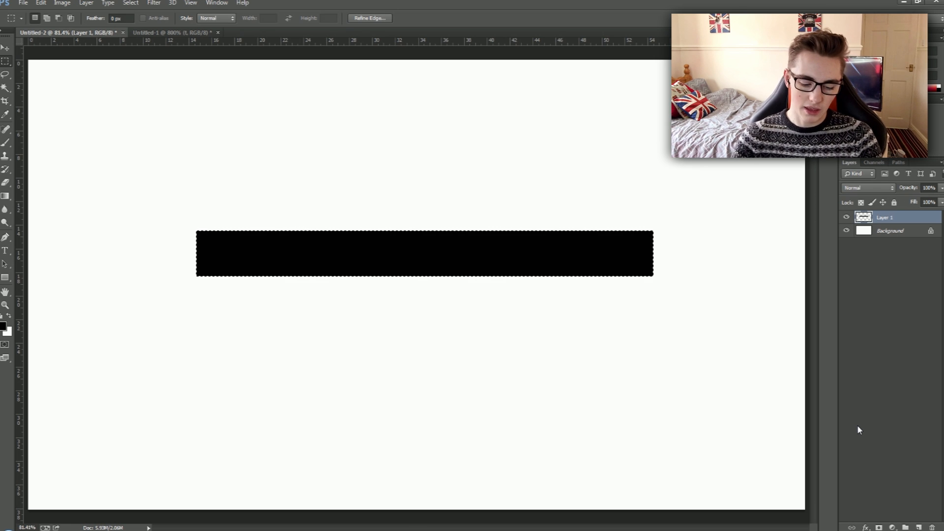
key(alt)
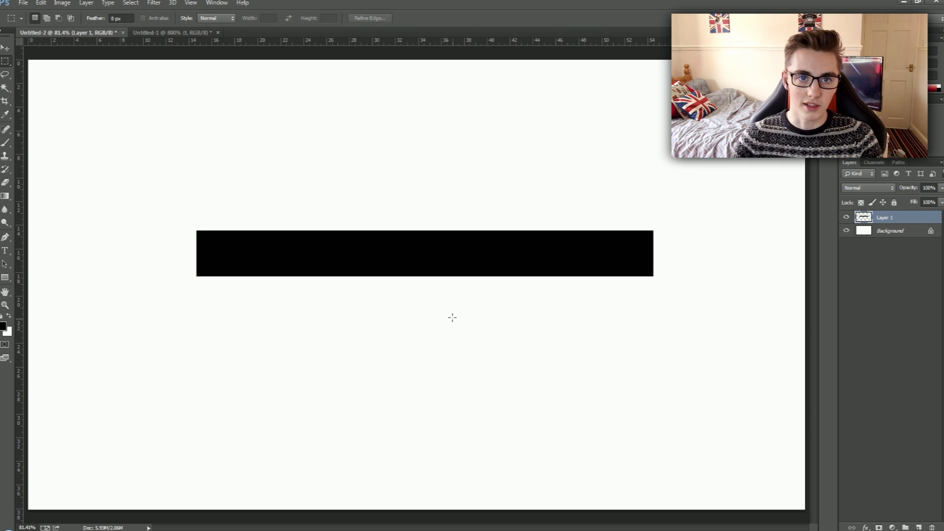
Make a large, wide elliptical marquee selection and position it over the lower part of the black bar.
right_click(5, 63)
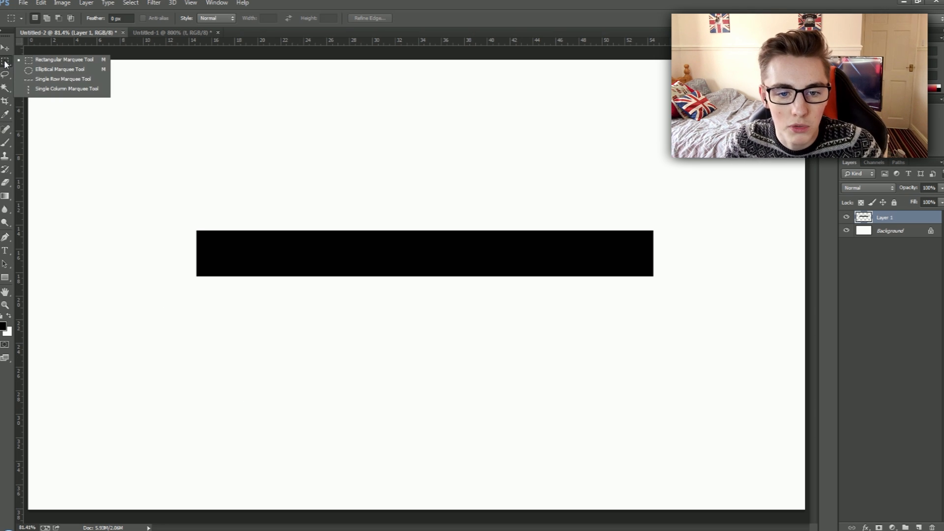
click(46, 69)
mouse_move(93, 252)
mouse_down()
mouse_move(565, 506)
mouse_move(573, 480)
mouse_move(657, 513)
mouse_move(629, 515)
mouse_up()
mouse_move(459, 457)
mouse_down()
mouse_move(447, 426)
mouse_move(432, 418)
mouse_move(422, 434)
mouse_move(436, 450)
mouse_move(563, 441)
mouse_move(459, 431)
mouse_move(506, 427)
mouse_move(574, 443)
mouse_up()
drag(41, 319, 942, 507)
mouse_move(566, 443)
mouse_down()
mouse_move(451, 399)
mouse_move(431, 357)
mouse_move(395, 347)
mouse_up()
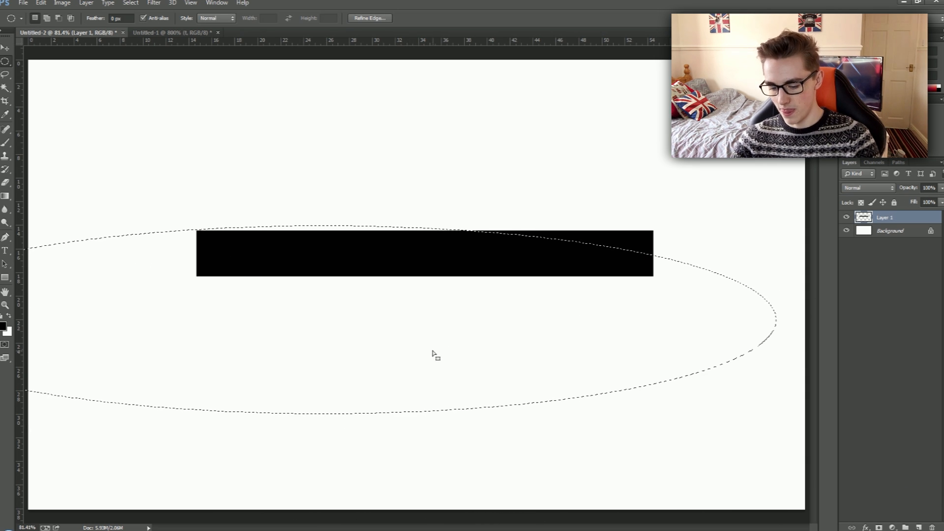
Delete the part of the bar inside the ellipse, deselect, and erase the thin sliver left at the bar's left end.
key(Delete)
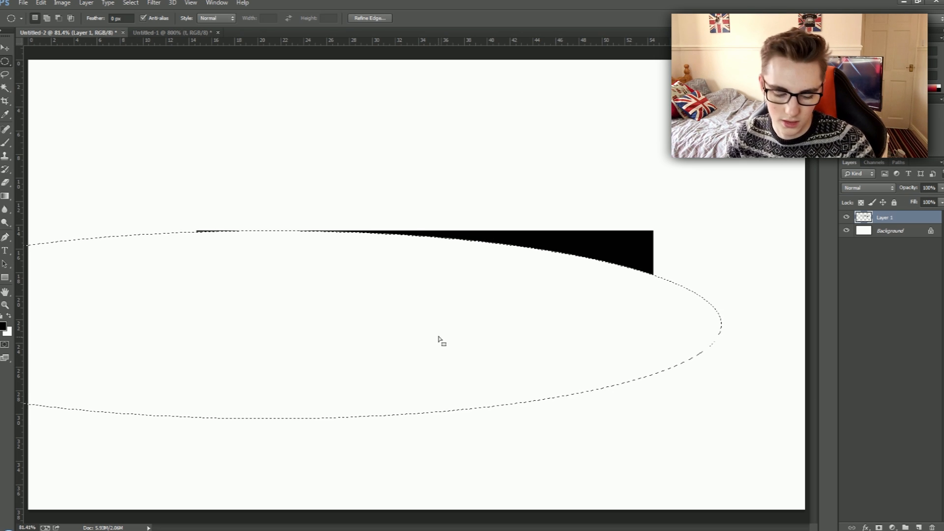
key(ctrl+d)
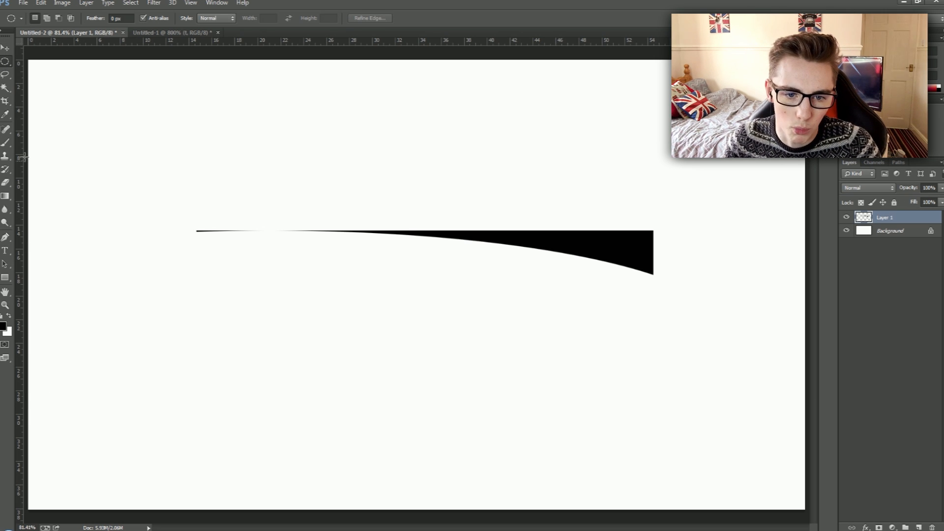
click(6, 182)
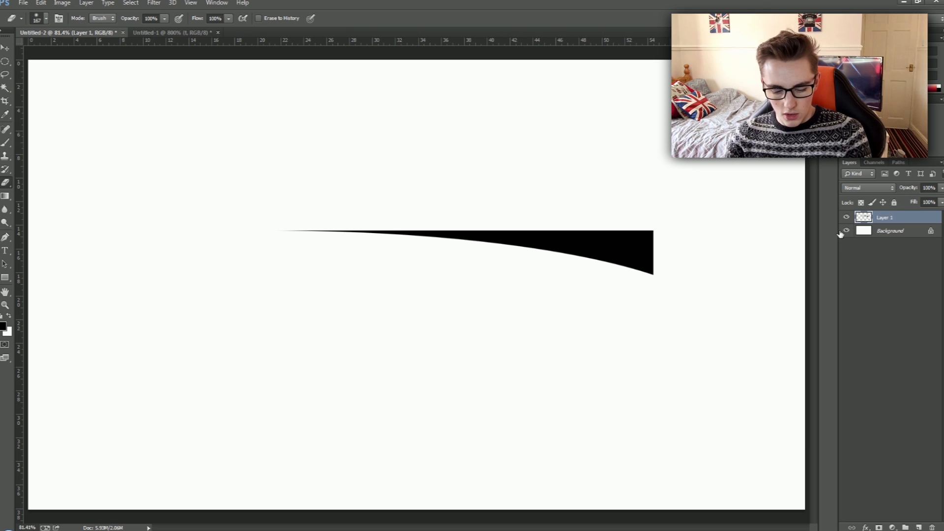
Duplicate the curved spike's layer and rotate the copy 90° clockwise.
key(ctrl+j)
key(ctrl+t)
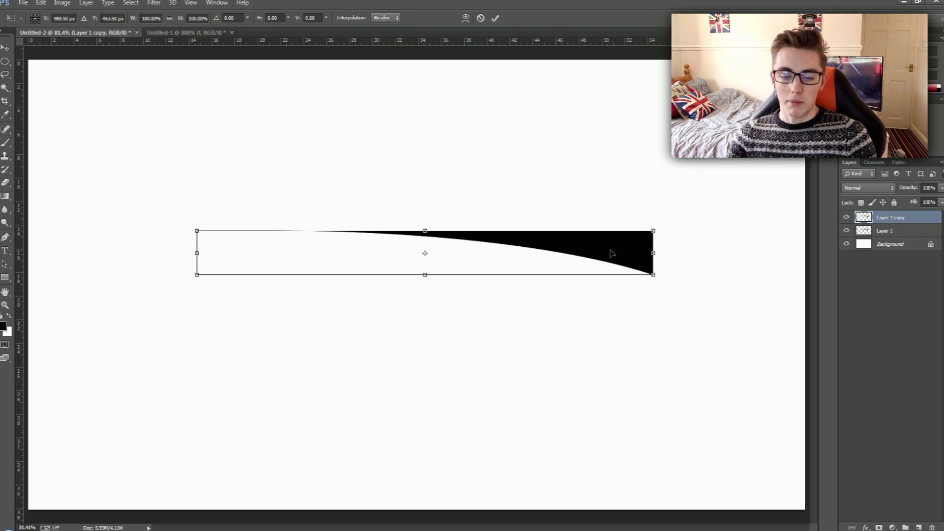
mouse_move(670, 211)
mouse_down()
mouse_move(506, 436)
mouse_move(445, 455)
mouse_up()
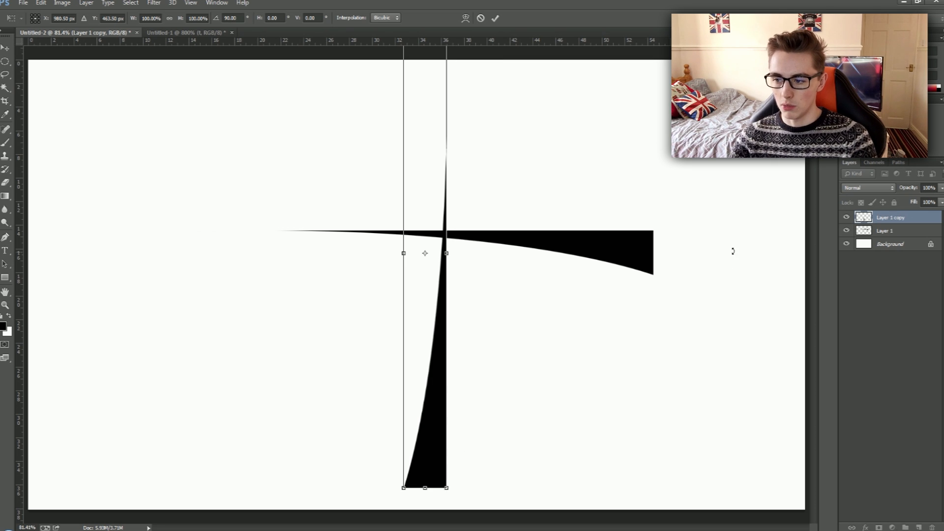
key(Return)
Rotate the original spike 90° clockwise too, and move both upright spikes together to the left side of the canvas.
click(885, 231)
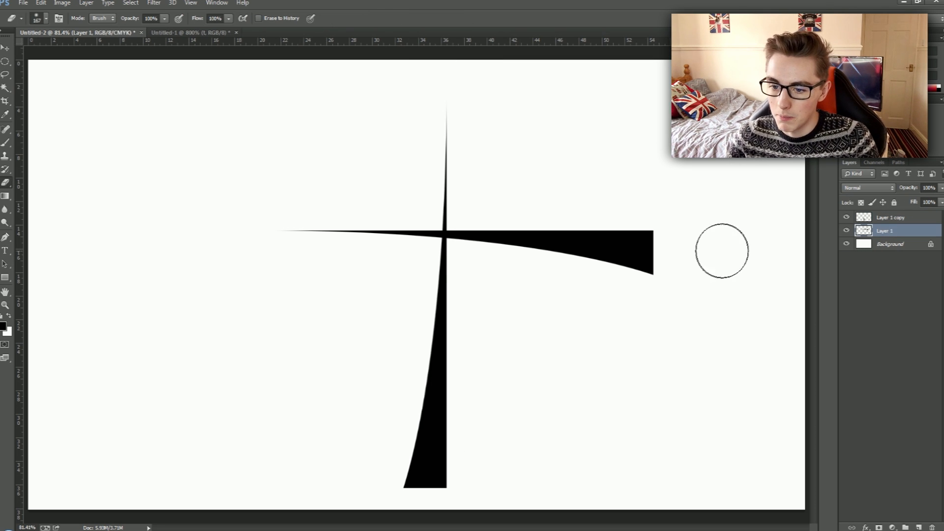
key(ctrl+t)
drag(723, 238, 437, 508)
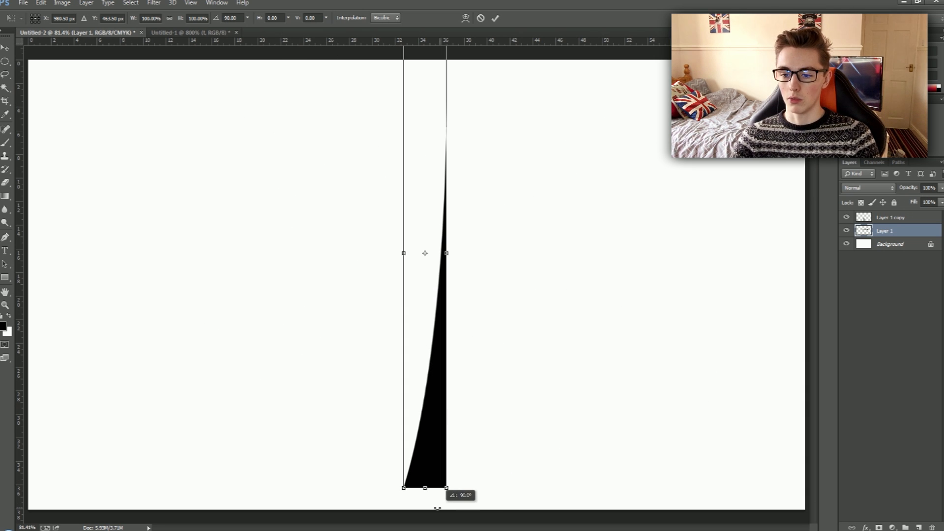
shift+click(897, 219)
mouse_move(428, 396)
mouse_down()
mouse_move(372, 422)
mouse_move(96, 405)
mouse_up()
key(Return)
Flip the Layer 1 spike horizontally and place it about 16 cm to the right of the other upright spike.
click(893, 231)
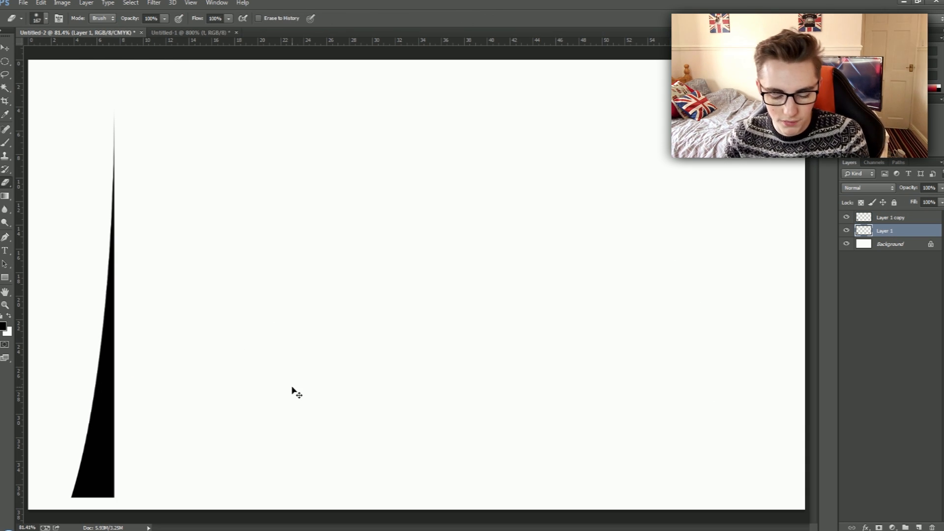
key(ctrl+t)
drag(96, 404, 191, 420)
drag(313, 396, 247, 407)
right_click(249, 416)
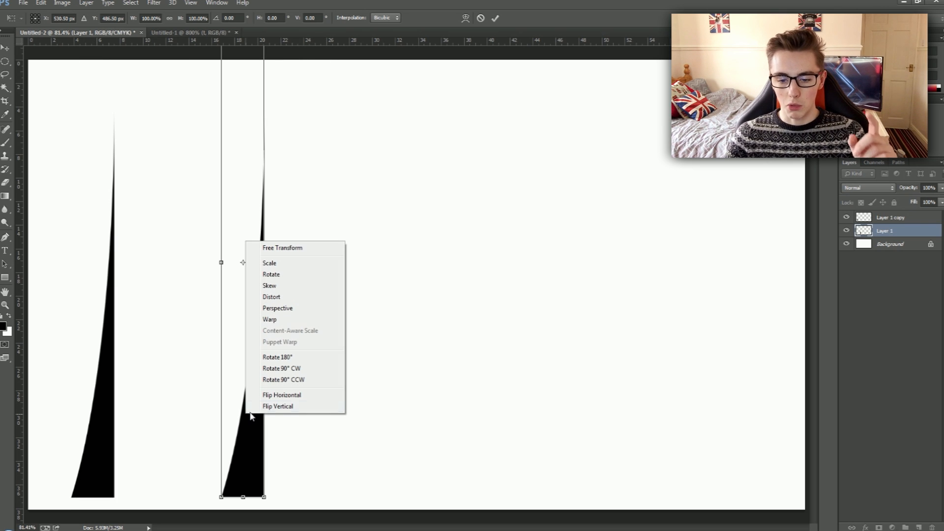
click(283, 396)
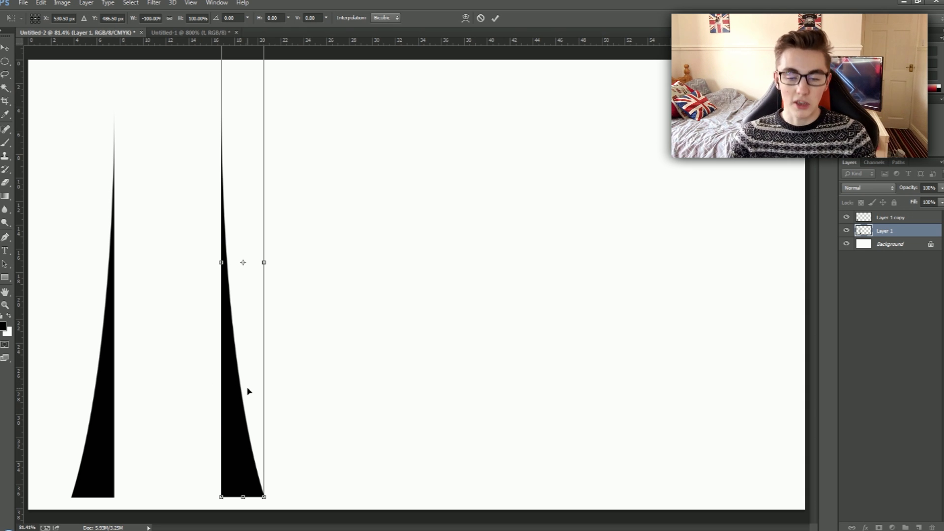
drag(234, 396, 309, 390)
key(Return)
key(e)
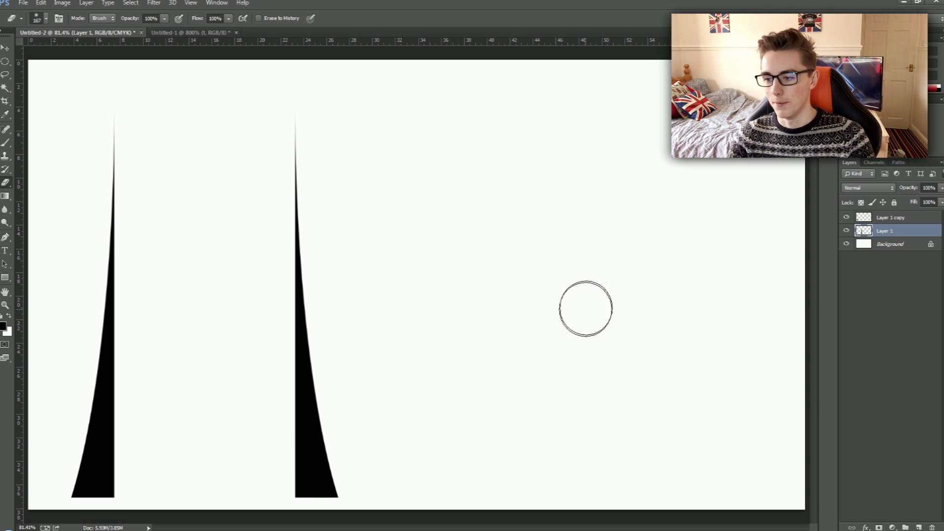
Duplicate the right-hand spike's layer and flip the copy horizontally.
key(ctrl+j)
key(ctrl+t)
right_click(323, 382)
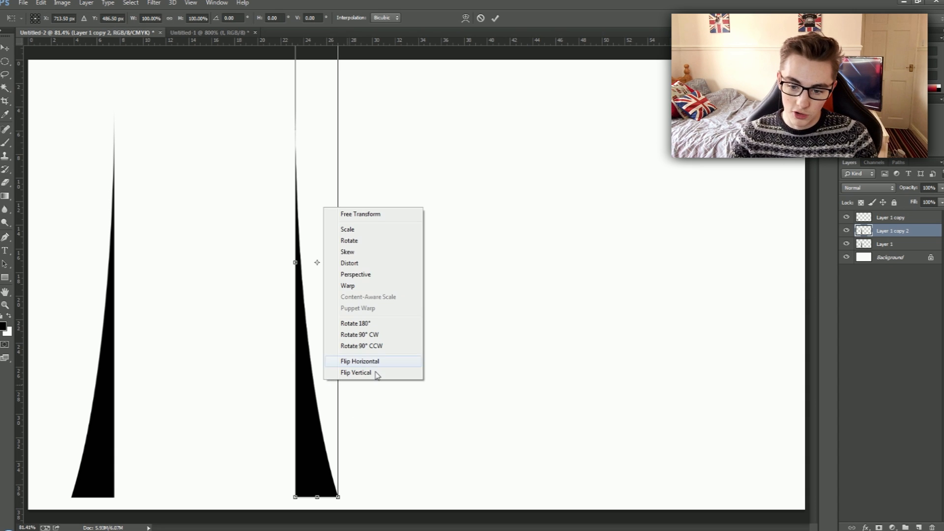
click(370, 362)
Rotate the flipped copy about 11°, widen it to about 113%, and place its tip against the top of the right-hand spike.
drag(438, 222, 447, 261)
drag(283, 344, 222, 320)
drag(354, 311, 360, 304)
drag(202, 468, 196, 498)
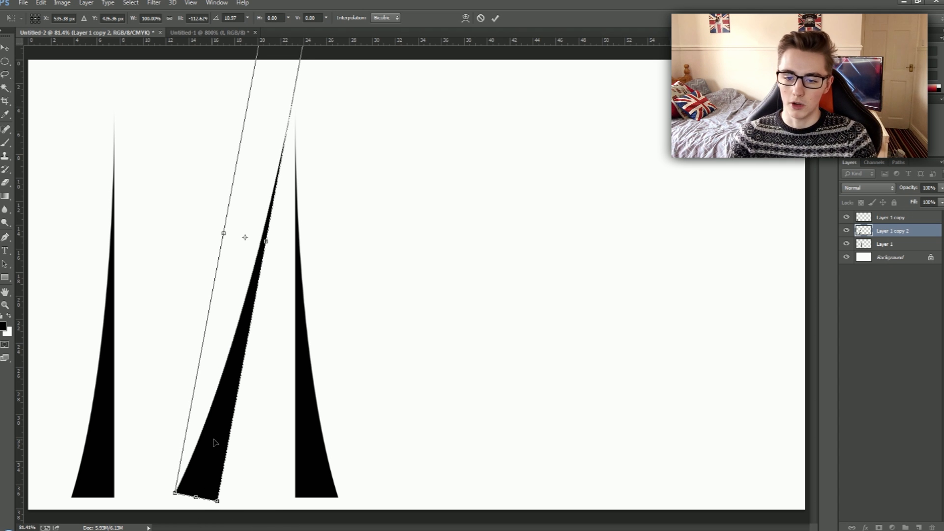
drag(213, 440, 219, 437)
key(Return)
key(e)
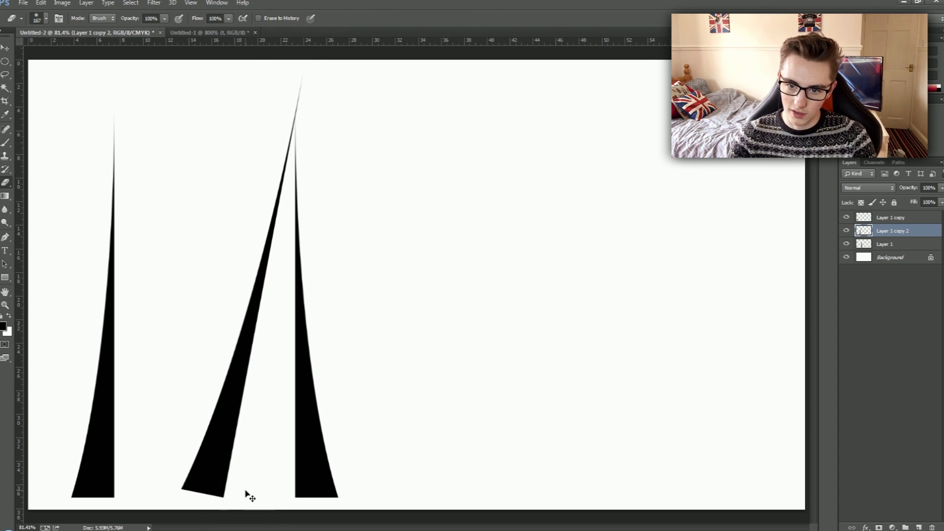
key(ctrl+t)
key(Return)
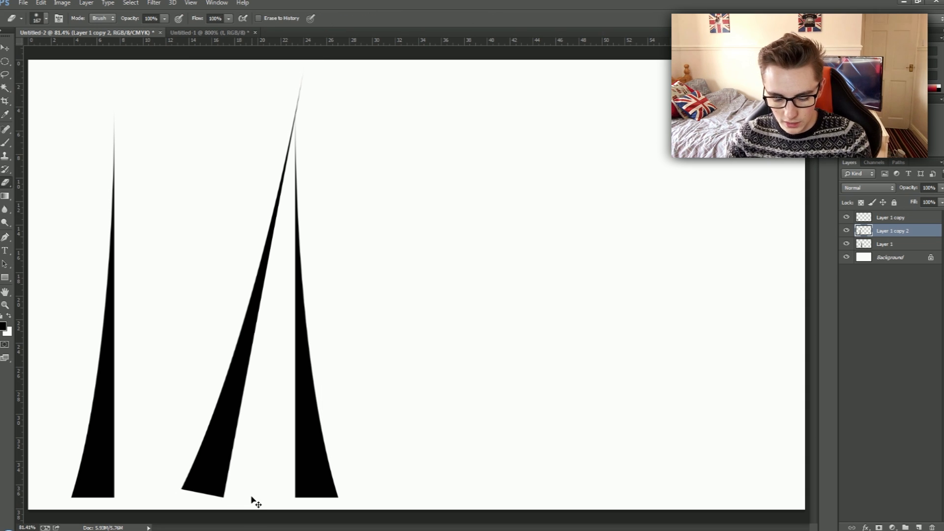
Duplicate the slanted spike, flip the copy horizontally, and move it left so the two diagonals meet and complete the letter M.
key(ctrl+j)
key(ctrl+t)
right_click(238, 454)
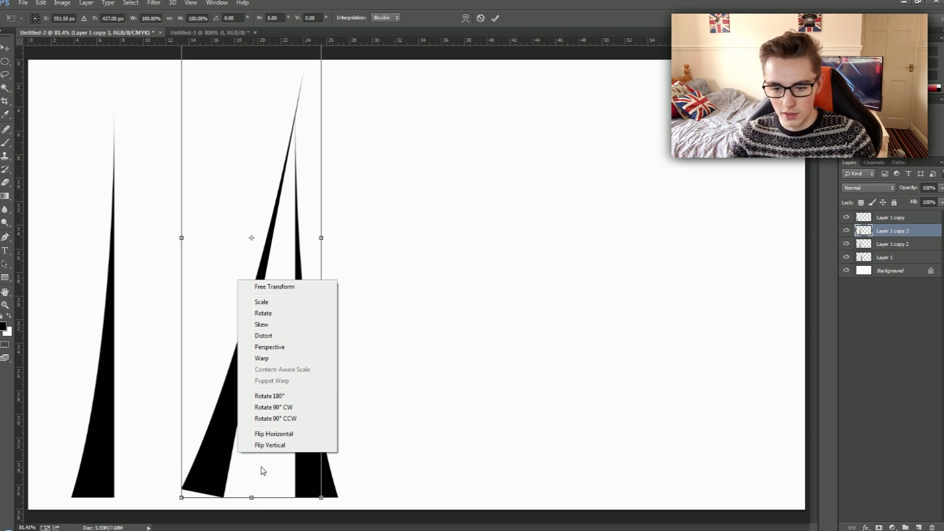
click(272, 434)
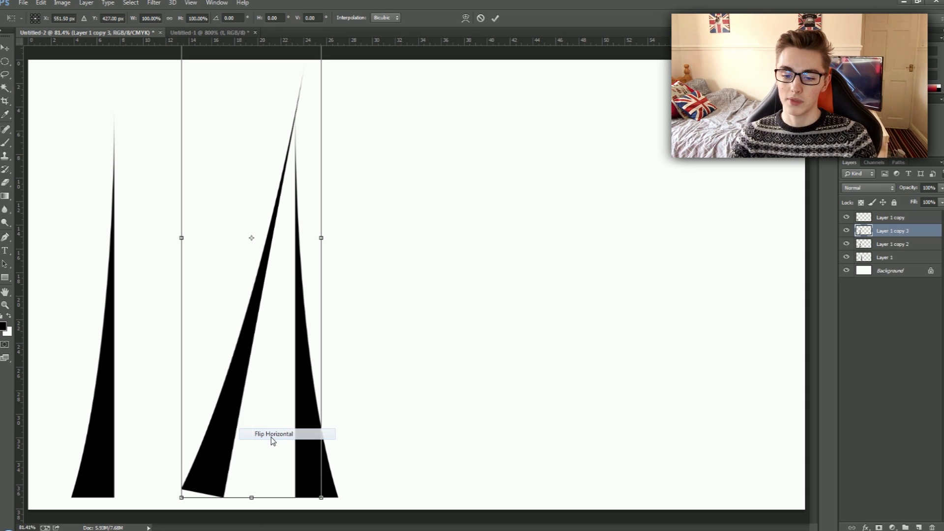
drag(271, 440, 175, 440)
key(Return)
key(e)
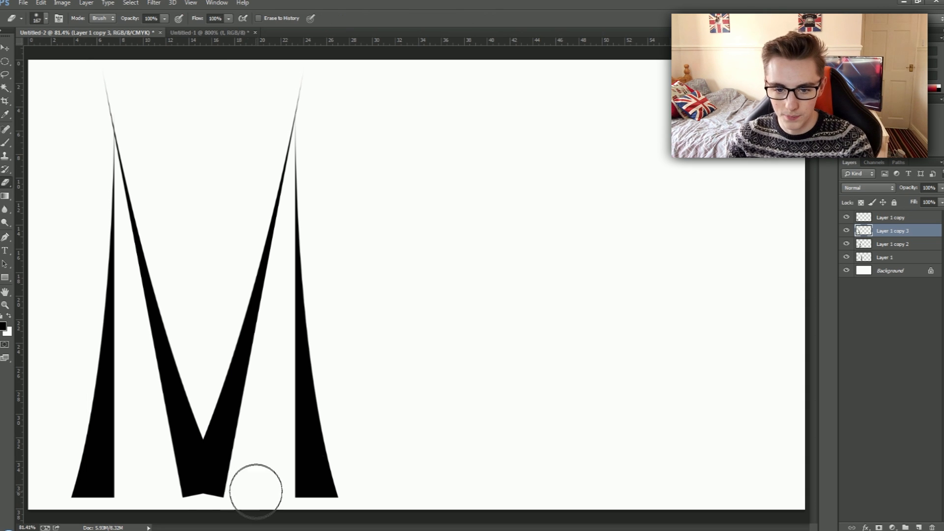
Scale all four layers of the M to about 87% and move the letter toward the canvas's left edge.
click(890, 217)
shift+click(884, 257)
key(ctrl+t)
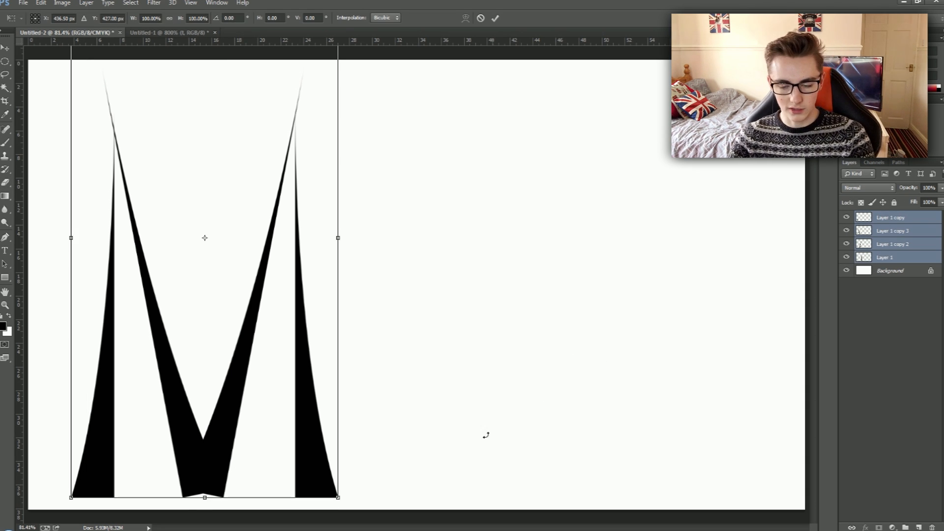
drag(338, 497, 317, 464)
drag(269, 392, 245, 405)
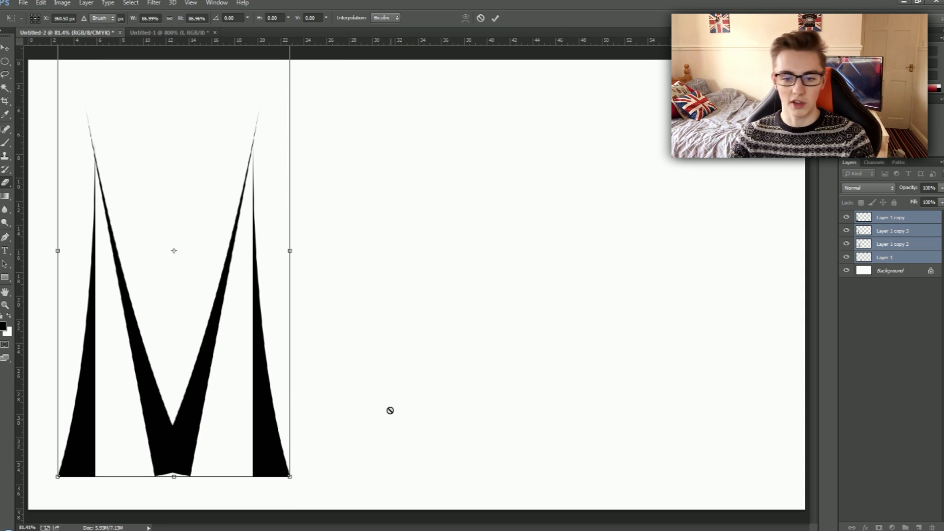
key(Return)
key(e)
Duplicate the M's right leg from Layer 1, flip the copy horizontally, and place it just right of the M.
click(892, 219)
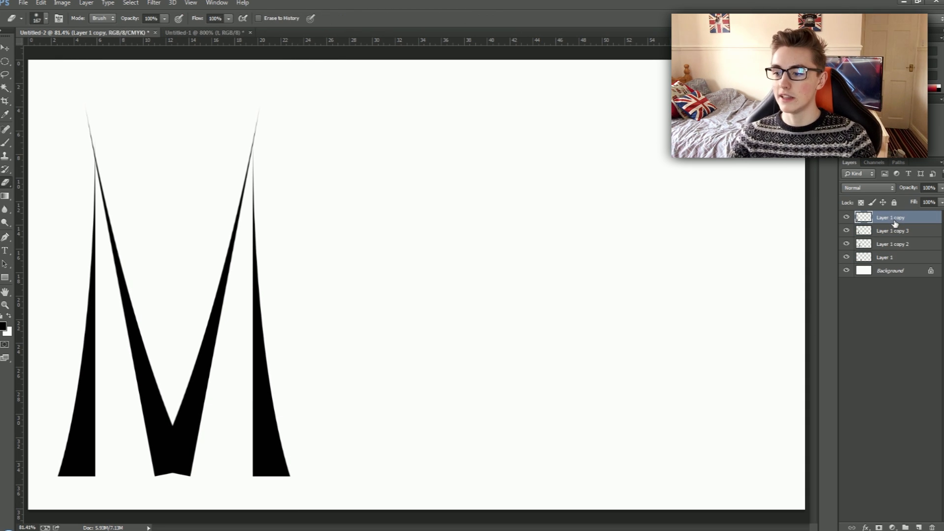
click(847, 257)
click(847, 258)
click(847, 258)
click(847, 257)
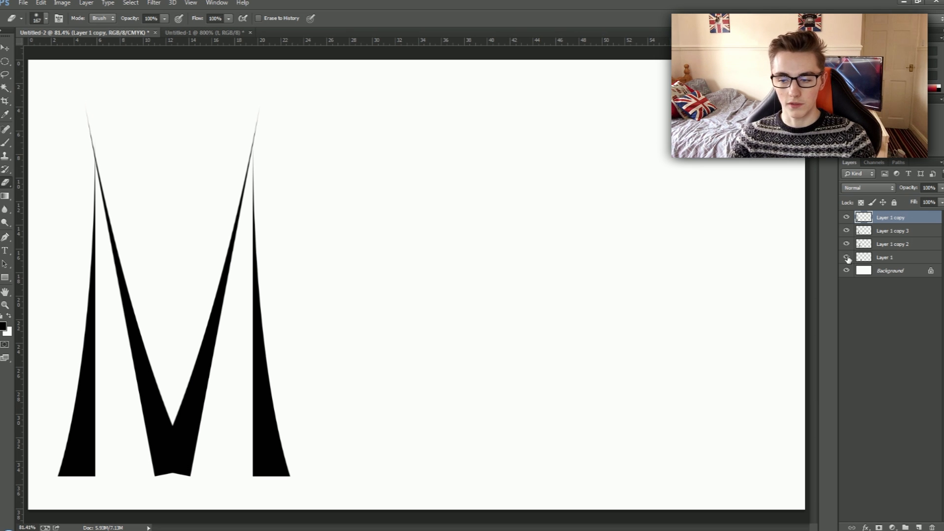
click(912, 260)
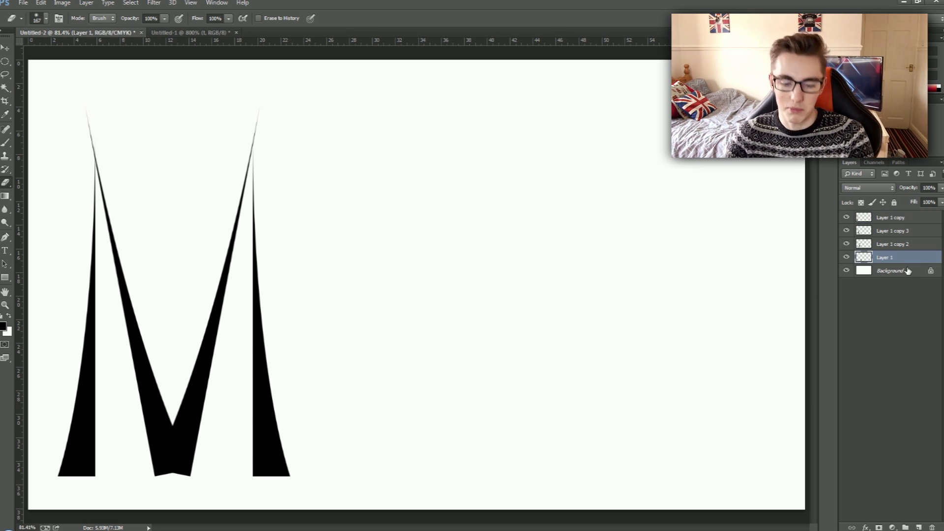
key(ctrl+j)
key(ctrl+t)
drag(274, 346, 371, 345)
right_click(372, 344)
click(434, 498)
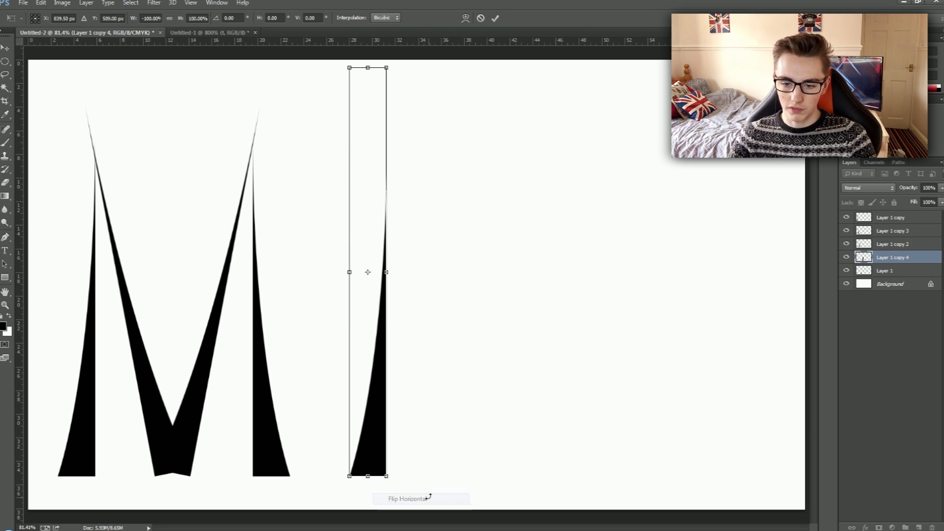
drag(365, 396, 320, 394)
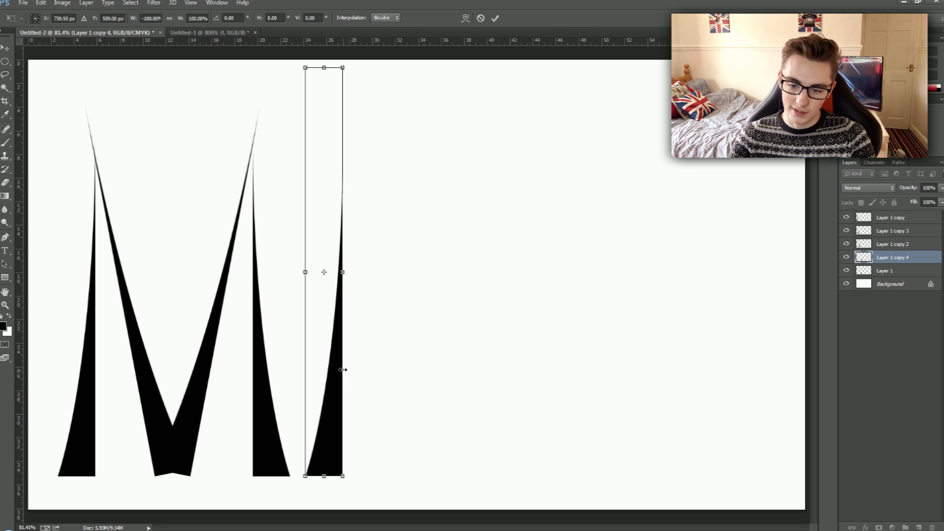
key(Return)
Duplicate the upright spike beside the M, flip the copy horizontally, and move it about 12 cm to the right.
key(ctrl+j)
key(ctrl+t)
right_click(347, 427)
click(380, 400)
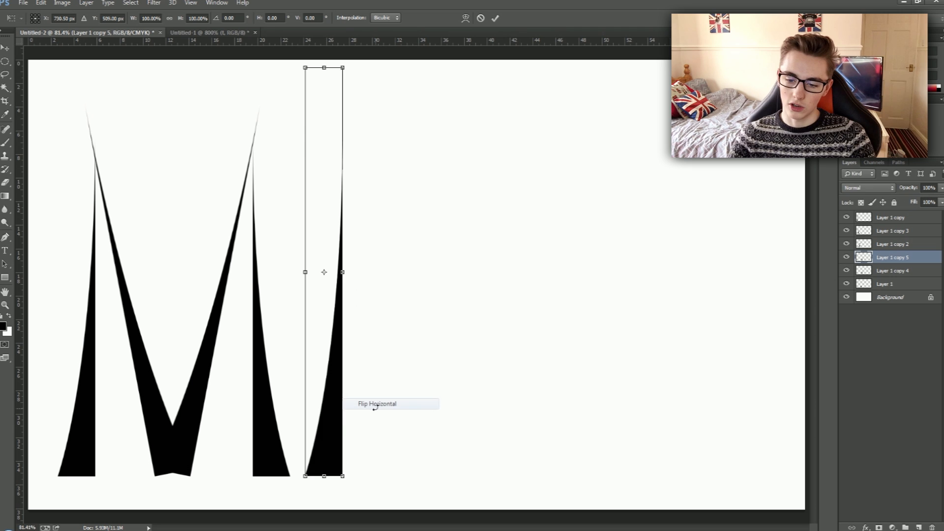
drag(335, 413, 461, 421)
key(Return)
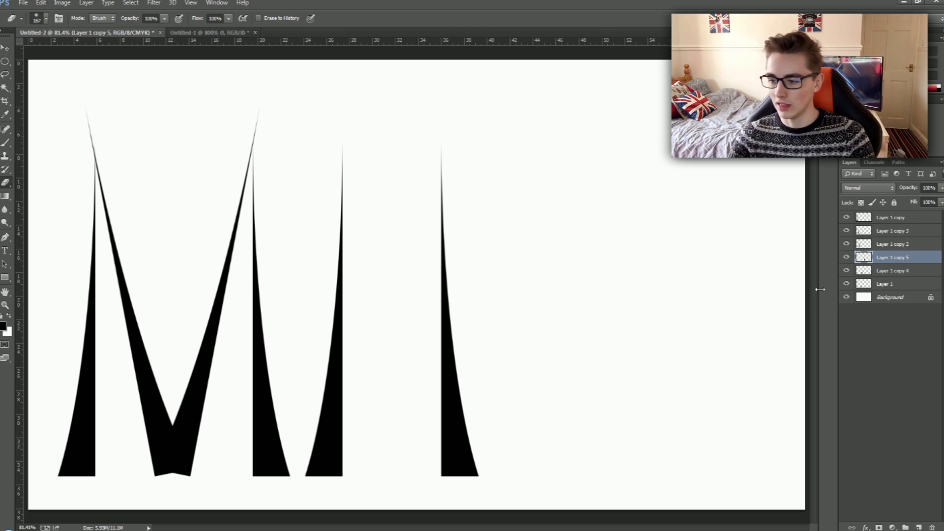
Rotate the rightmost spike counterclockwise so it leans left, and delete the upright spike layer beside the M.
key(ctrl+t)
drag(672, 347, 655, 309)
key(Return)
click(888, 271)
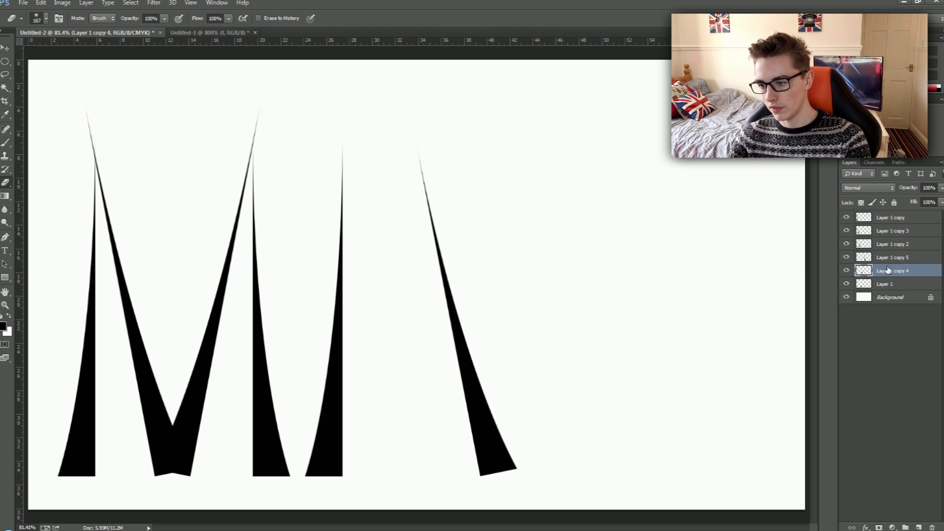
key(Delete)
key(ctrl+j)
key(ctrl+t)
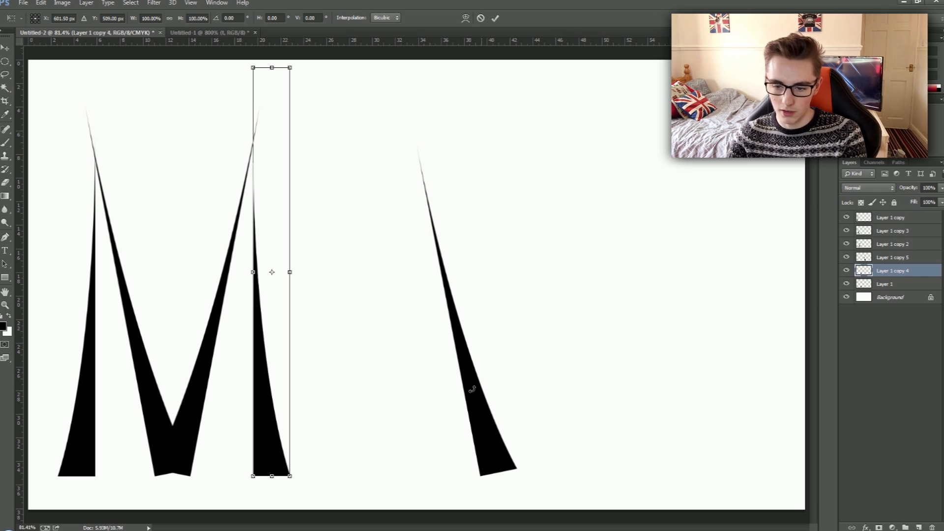
key(Return)
key(Delete)
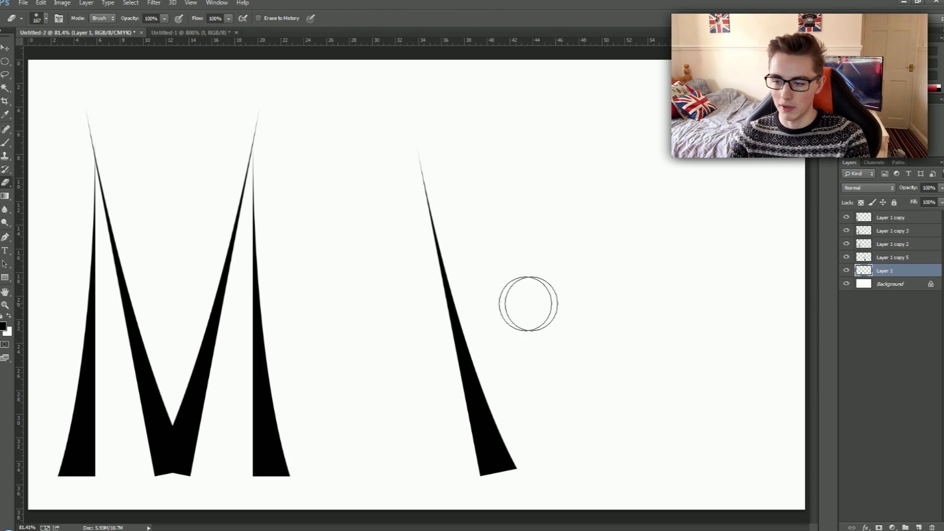
Duplicate the leaning spike, flip the copy horizontally, and move it 6.42 cm left so the tips cross as an A.
click(893, 260)
key(ctrl+j)
key(ctrl+t)
right_click(471, 338)
click(496, 491)
drag(485, 453, 398, 428)
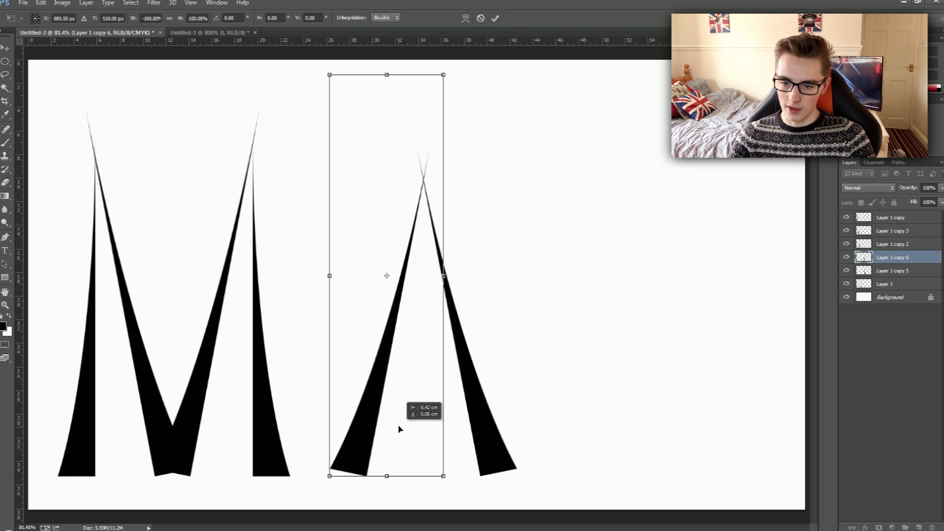
key(Return)
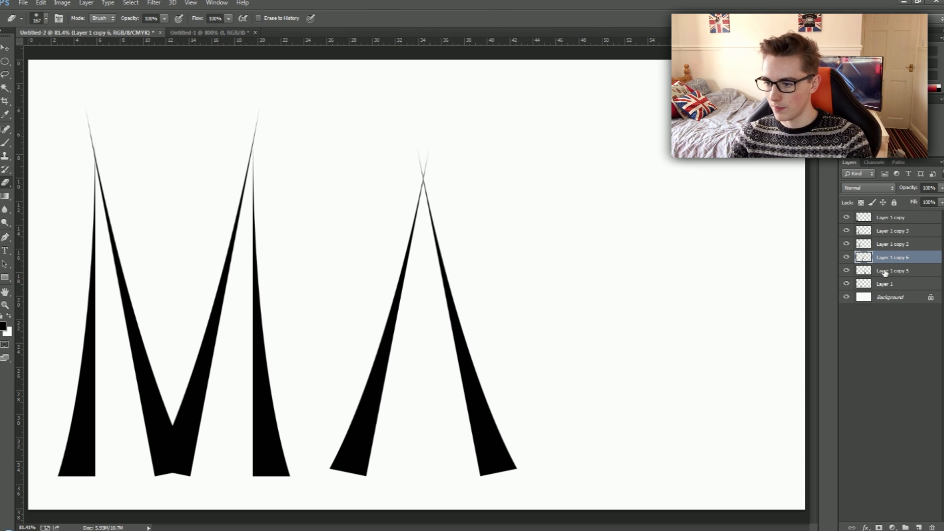
Move both strokes of the A together about 3 cm left, so the letter sits close beside the M.
shift+click(893, 270)
key(ctrl+t)
drag(445, 404, 411, 408)
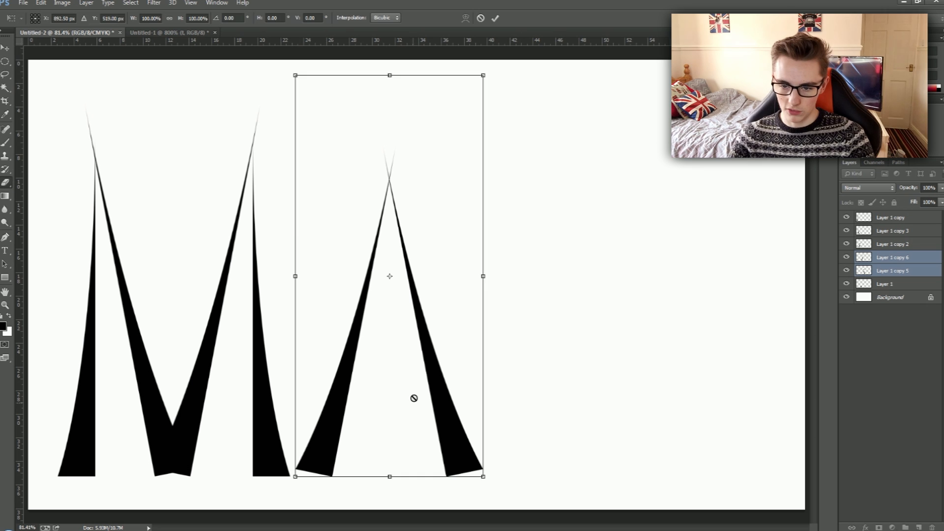
key(Return)
key(e)
click(892, 257)
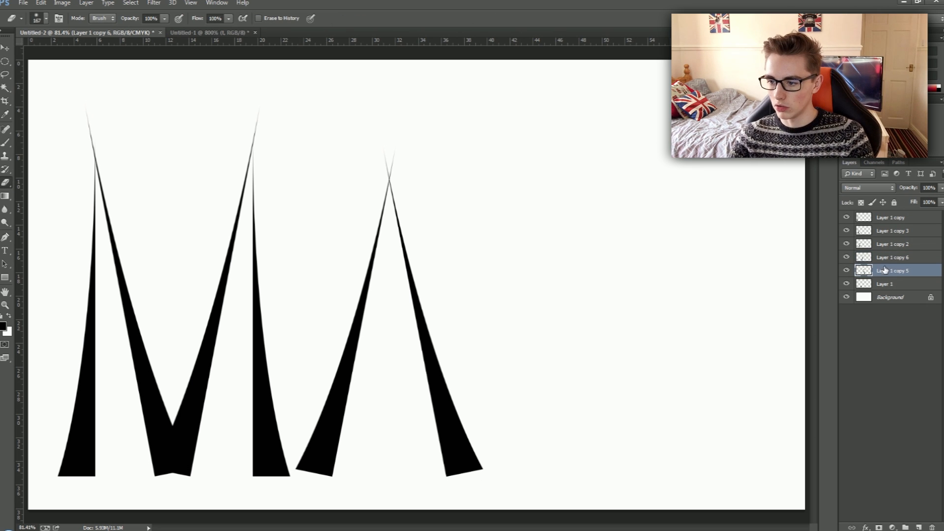
Duplicate the selected A stroke, rotate the copy by -90° and shorten it to 71.06% so it crosses both strokes as a crossbar.
key(ctrl+j)
key(ctrl+t)
drag(591, 326, 523, 244)
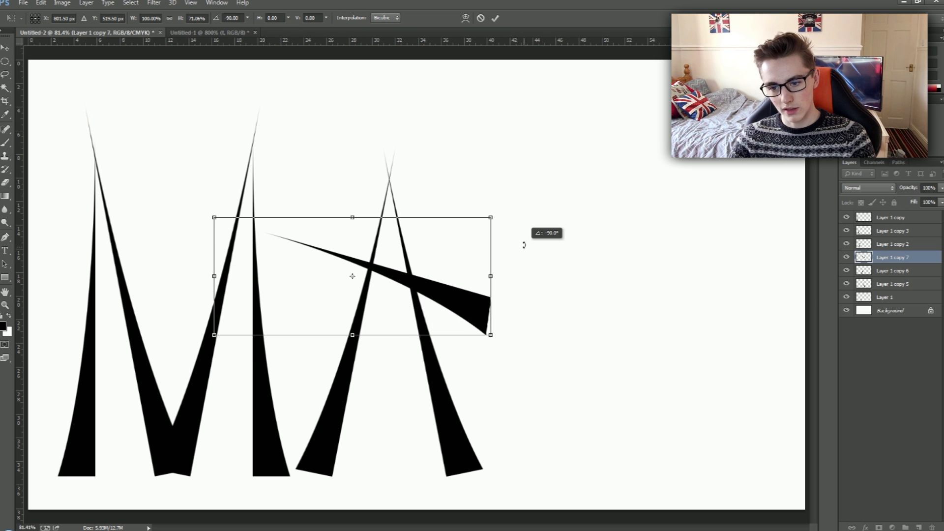
key(Return)
key(e)
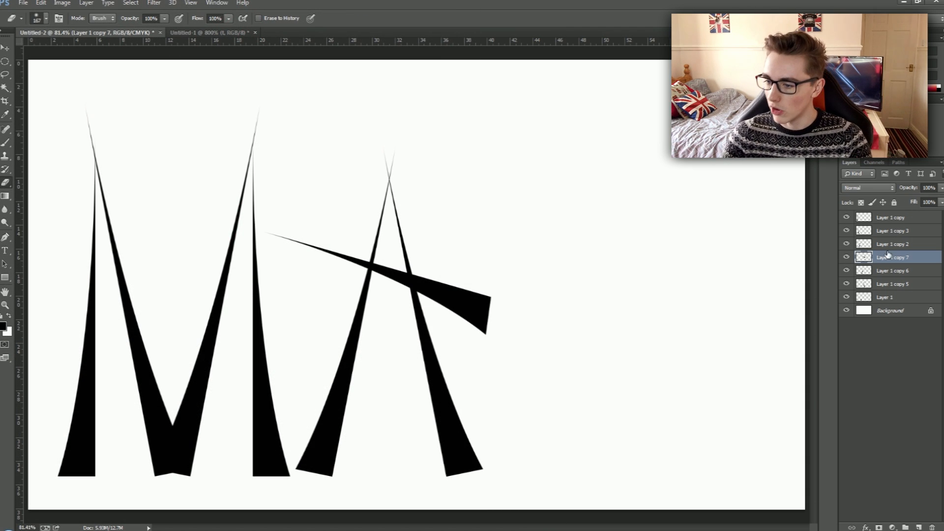
Duplicate the M's rightmost upright spike, flip the copy horizontally, and move it just beyond the A as the next letter's stem.
click(892, 244)
click(885, 284)
click(846, 297)
click(846, 296)
click(885, 297)
key(ctrl+j)
key(ctrl+t)
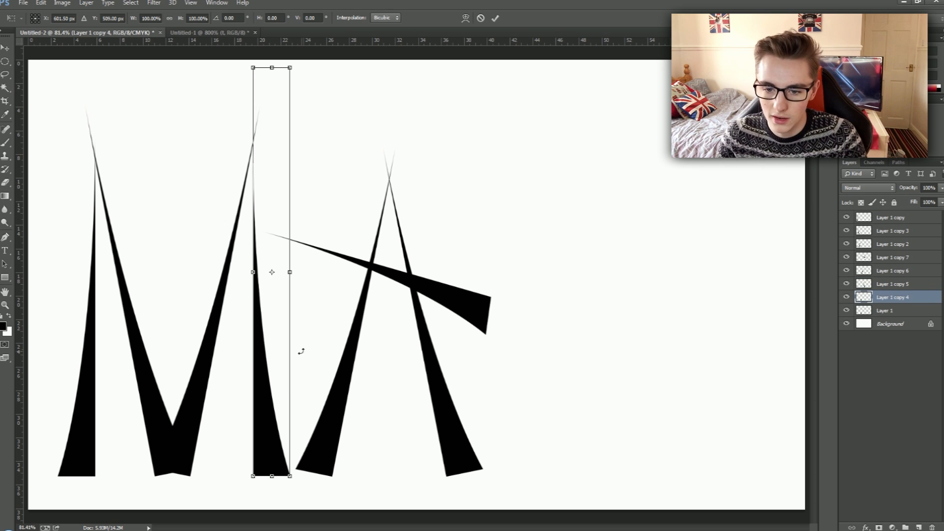
right_click(275, 358)
click(304, 512)
mouse_move(274, 402)
mouse_down()
mouse_move(529, 407)
mouse_move(515, 406)
mouse_up()
key(Return)
key(e)
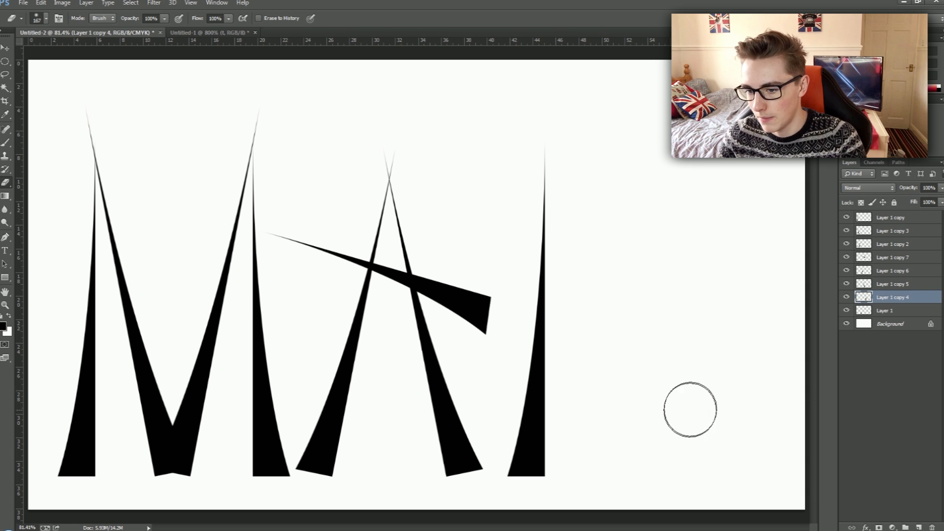
Duplicate the new stem, rotate the copy 120°, and shorten it to 74.07% of its length.
key(ctrl+j)
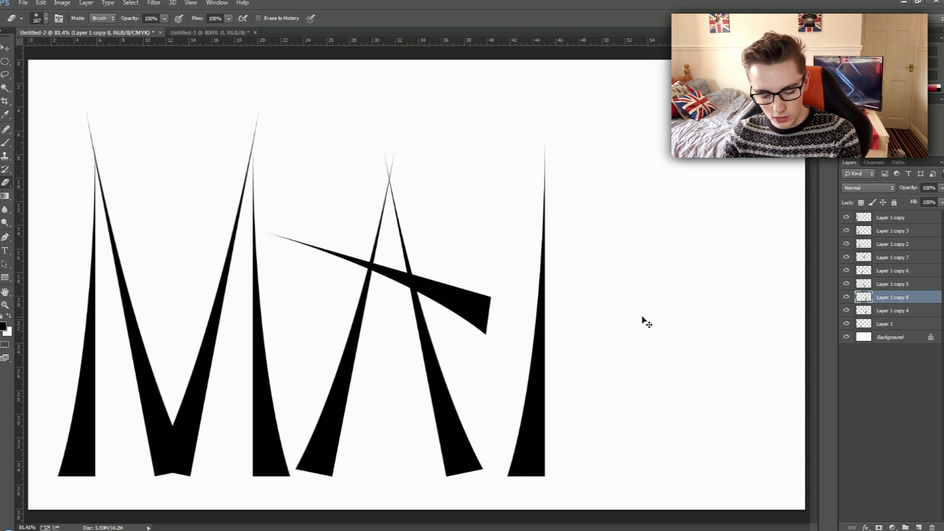
key(ctrl+t)
mouse_move(560, 366)
mouse_down()
mouse_move(597, 336)
mouse_move(687, 338)
mouse_move(565, 417)
mouse_move(445, 444)
mouse_move(366, 437)
mouse_up()
drag(502, 210, 600, 243)
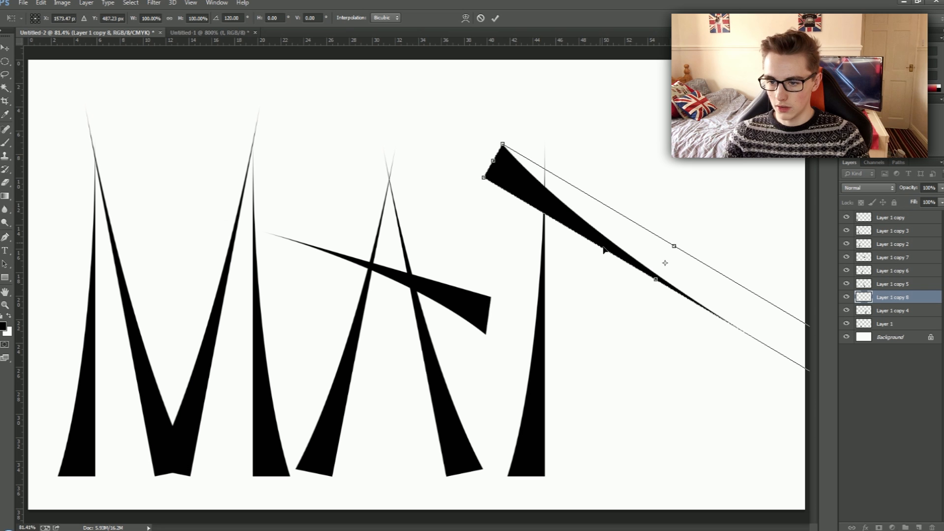
drag(493, 160, 539, 185)
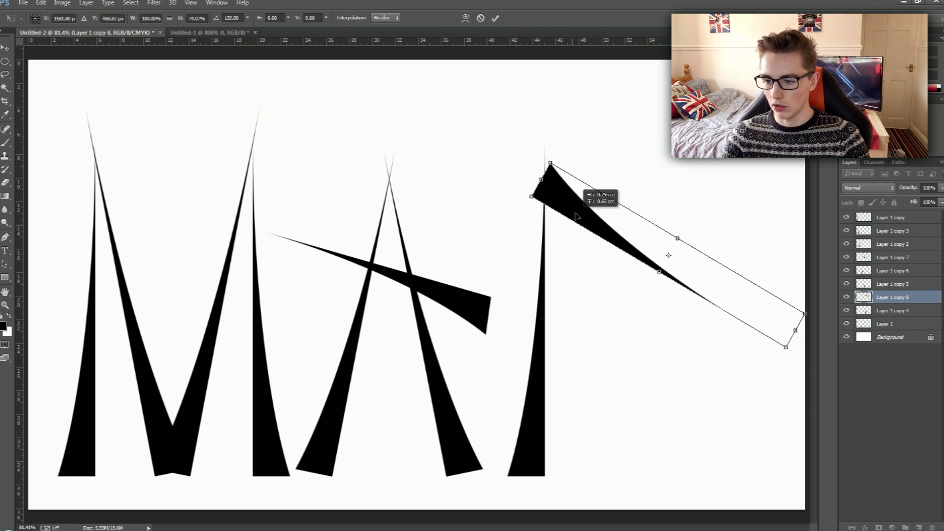
Flip the angled spike so its tip points up to the right, and place its thick end against the stem's lower part.
drag(572, 215, 567, 372)
right_click(566, 373)
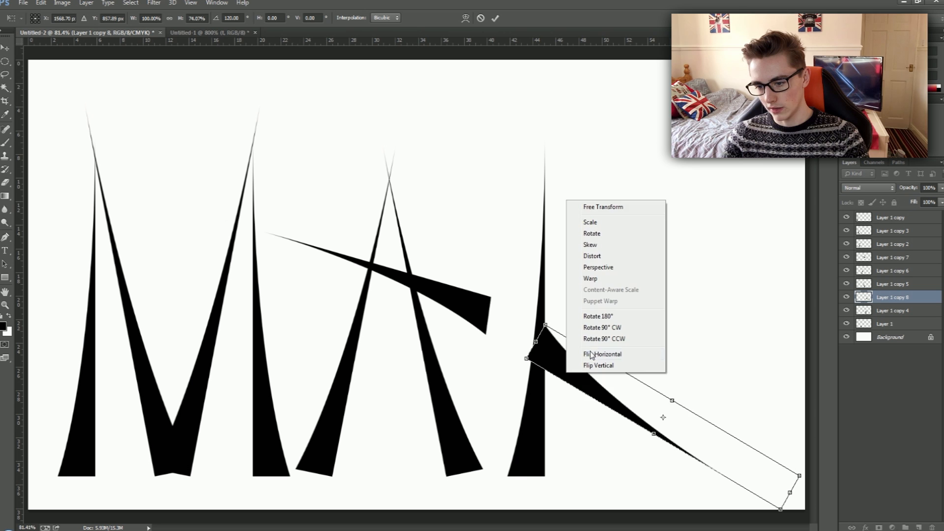
click(591, 366)
right_click(681, 405)
click(708, 396)
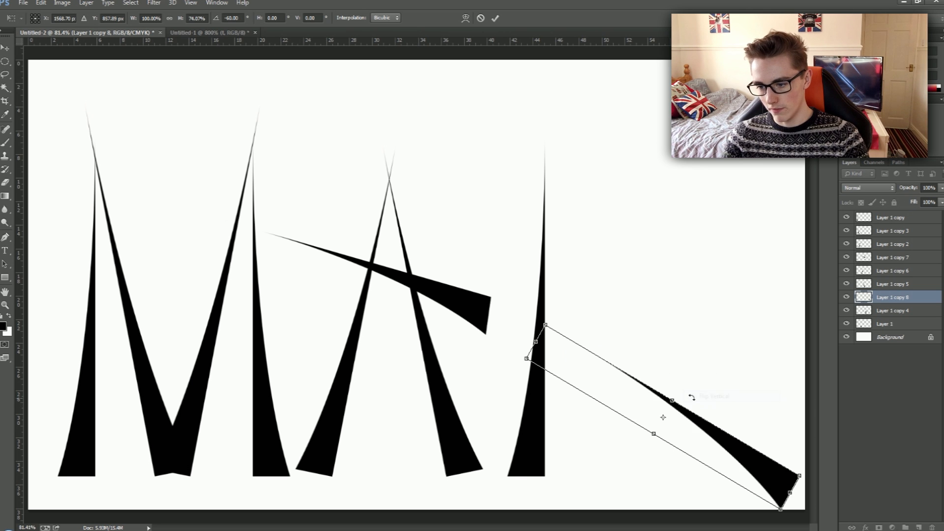
right_click(698, 442)
click(723, 421)
mouse_move(637, 425)
mouse_down()
mouse_move(617, 397)
mouse_move(618, 376)
mouse_up()
key(Return)
Duplicate the lower diagonal, flip the copy vertically, and move it up so both tips cross and complete a D.
key(ctrl+j)
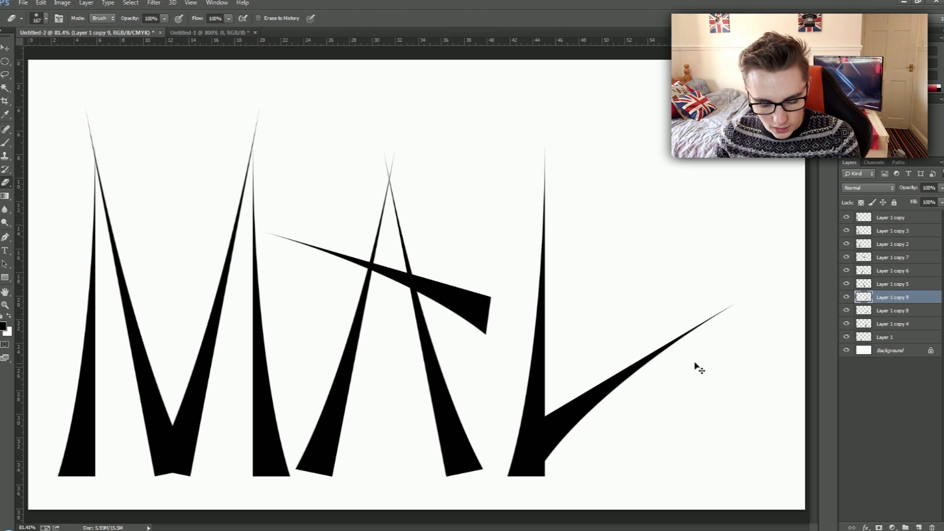
key(ctrl+t)
right_click(649, 359)
right_click(700, 336)
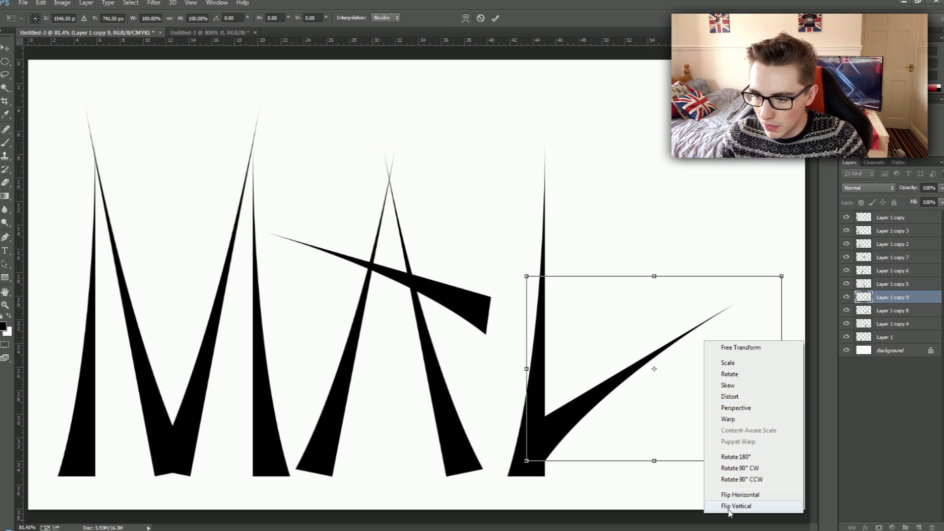
click(725, 506)
drag(695, 457, 682, 305)
key(Return)
key(e)
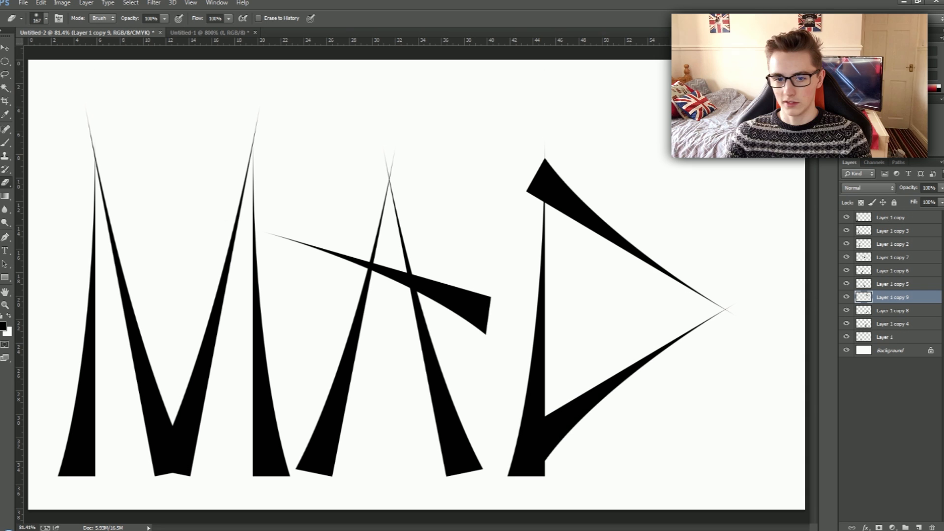
Select the area left of the D's stem with the Rectangular Marquee and delete the upper diagonal's overhang, then deselect.
right_click(9, 61)
click(37, 61)
drag(416, 91, 516, 290)
drag(479, 253, 508, 253)
key(Delete)
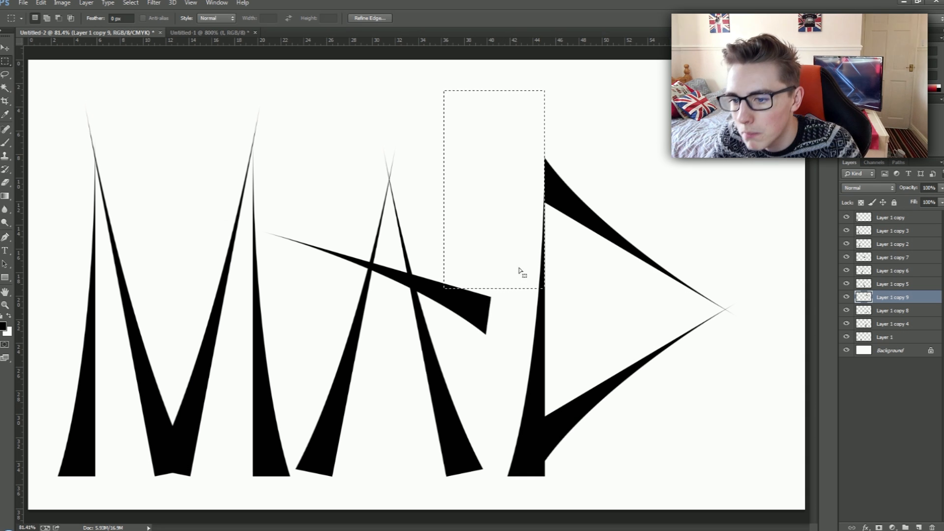
key(ctrl+d)
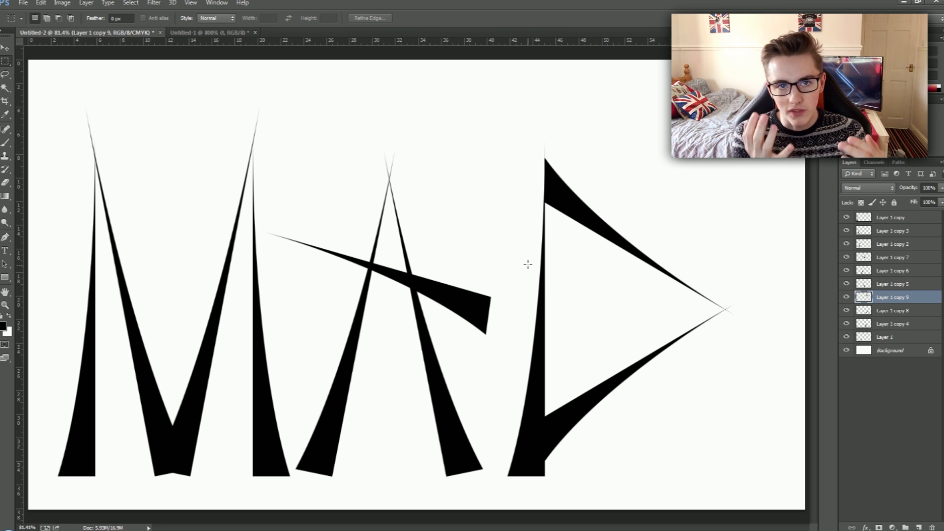
Try cutting thin horizontal strips out of the D's upper diagonal with a full-width rectangular selection.
drag(45, 309, 869, 298)
drag(625, 306, 612, 208)
key(Delete)
key(Delete)
key(Delete)
key(Delete)
key(ctrl+d)
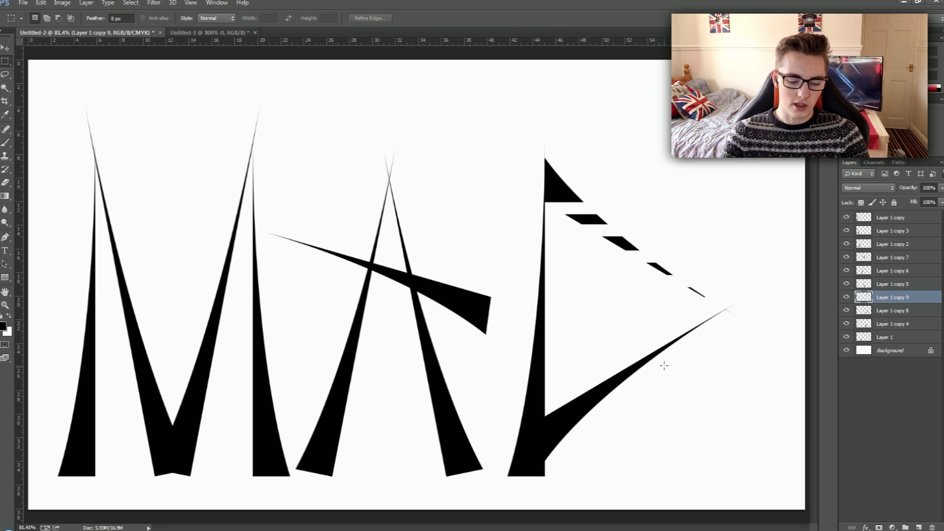
Undo all the strip cuts in the D's upper diagonal and clear the selection.
key(ctrl+alt+z)
key(ctrl+alt+z)
key(ctrl+alt+z)
key(ctrl+alt+z)
key(ctrl+alt+z)
key(ctrl+alt+z)
key(ctrl+alt+z)
key(ctrl+alt+z)
key(ctrl+alt+z)
key(ctrl+alt+z)
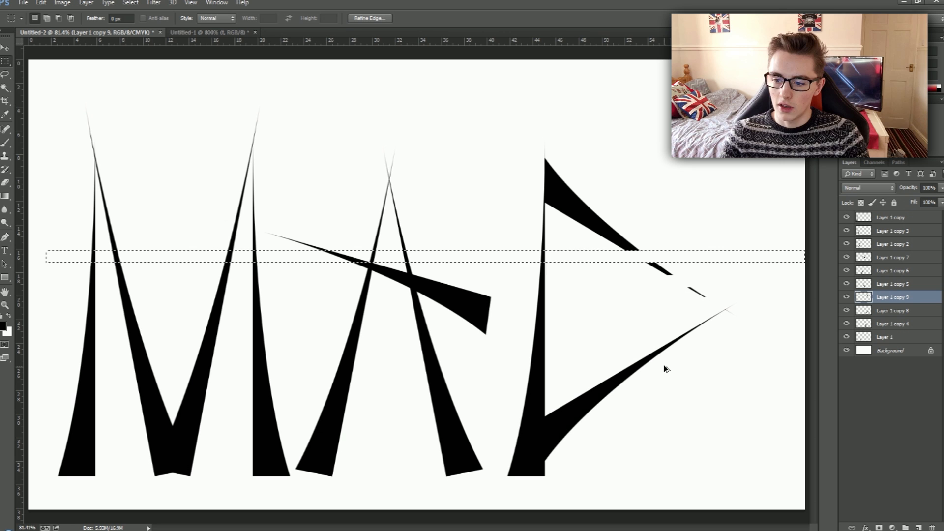
key(ctrl+d)
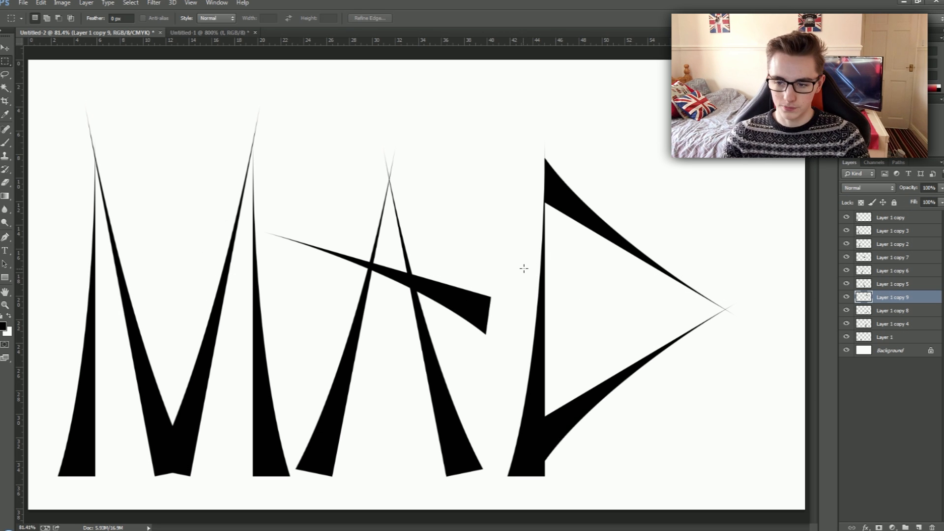
Add a vertical guide at 50% of the canvas width.
click(192, 2)
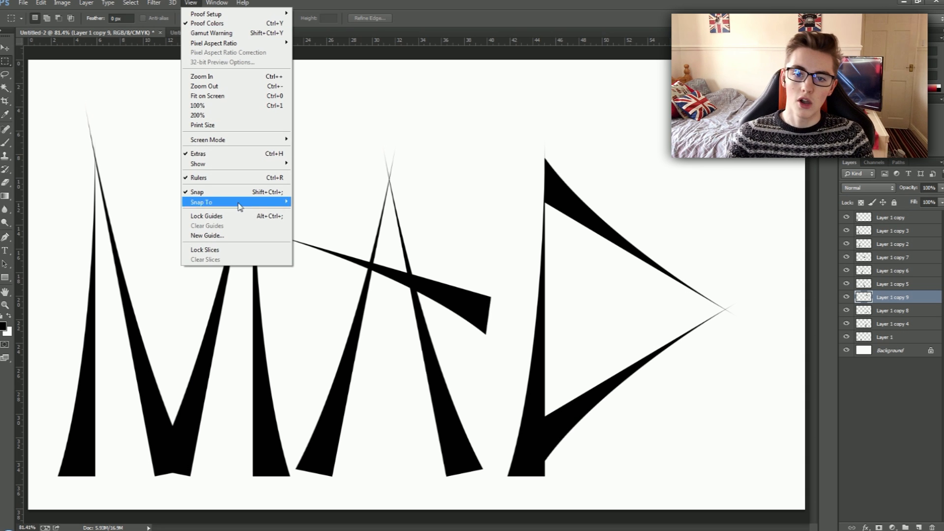
click(234, 236)
text(50%)
key(Return)
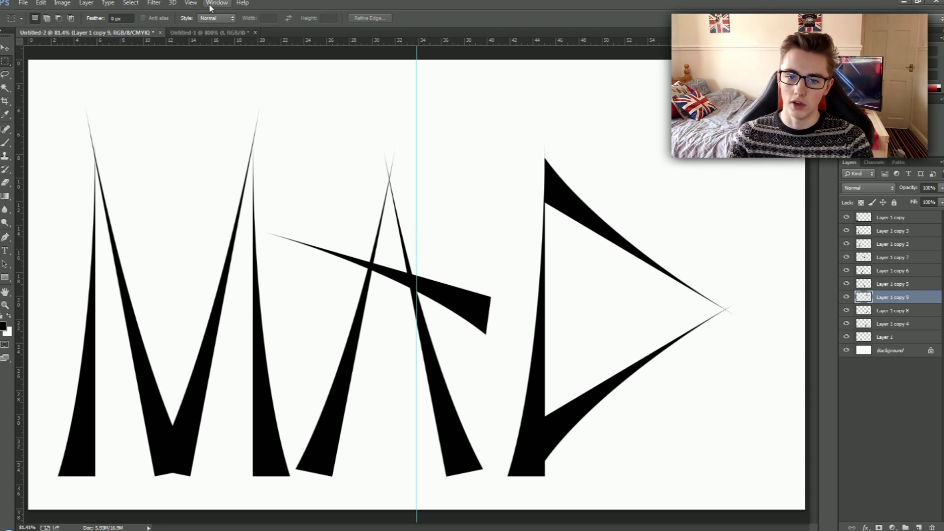
Add a horizontal guide at 50% of the canvas height.
click(190, 3)
click(207, 235)
click(431, 180)
click(466, 207)
drag(467, 209, 421, 202)
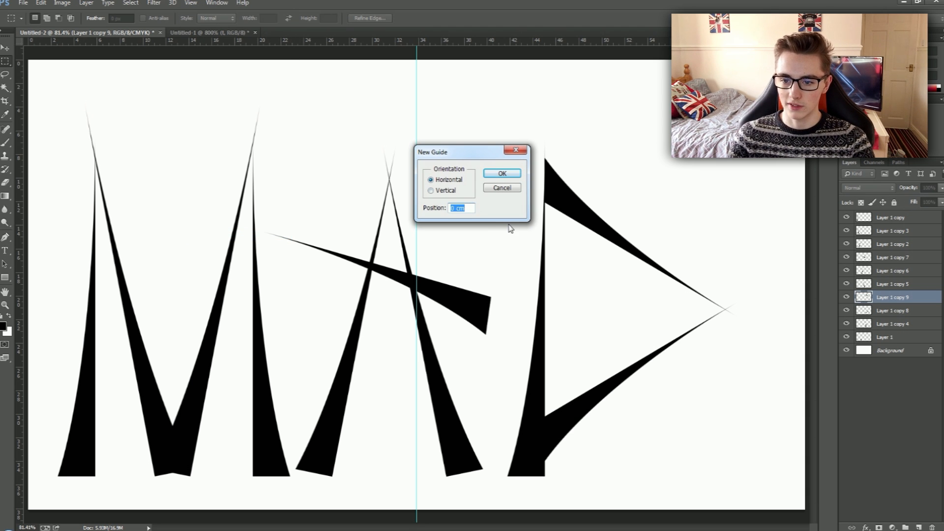
text(50%)
key(Return)
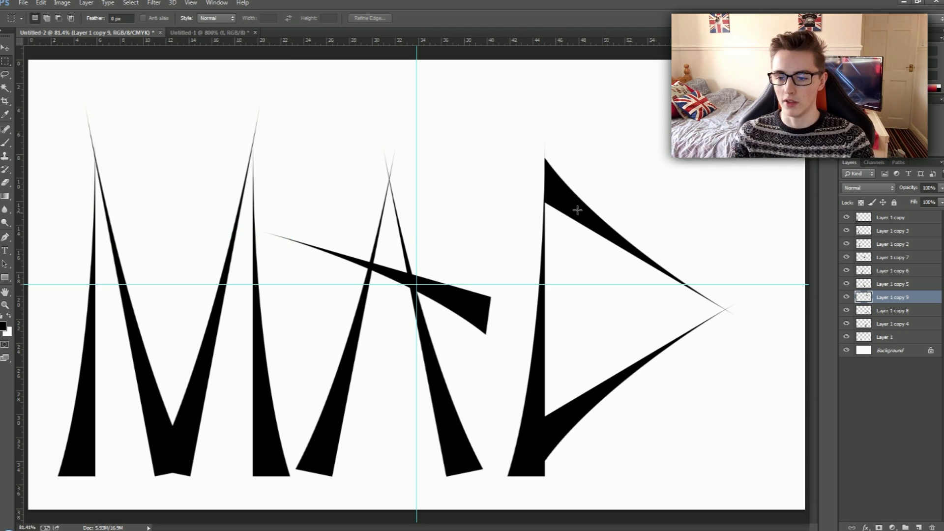
Select every letter layer from Layer 1 copy down to Layer 1 and move them together slightly right and up.
scroll(425, 291, up, 5)
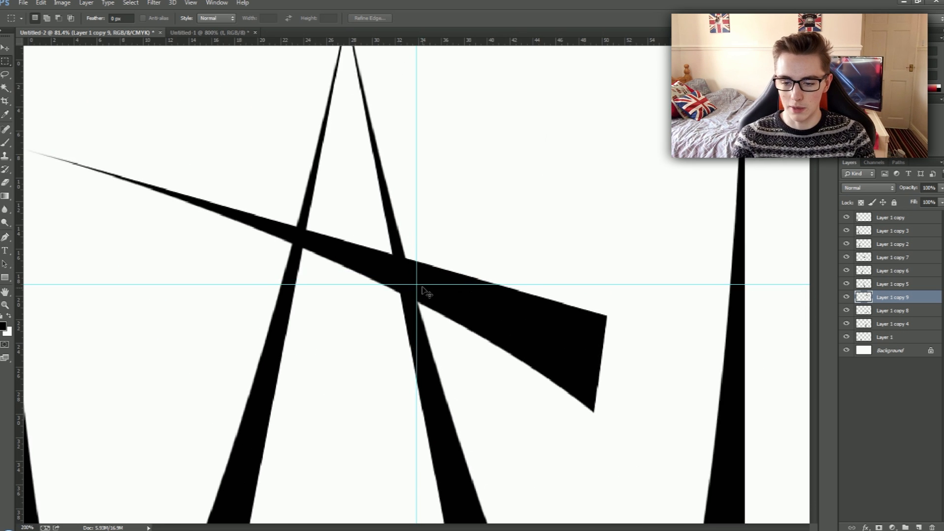
scroll(426, 291, down, 7)
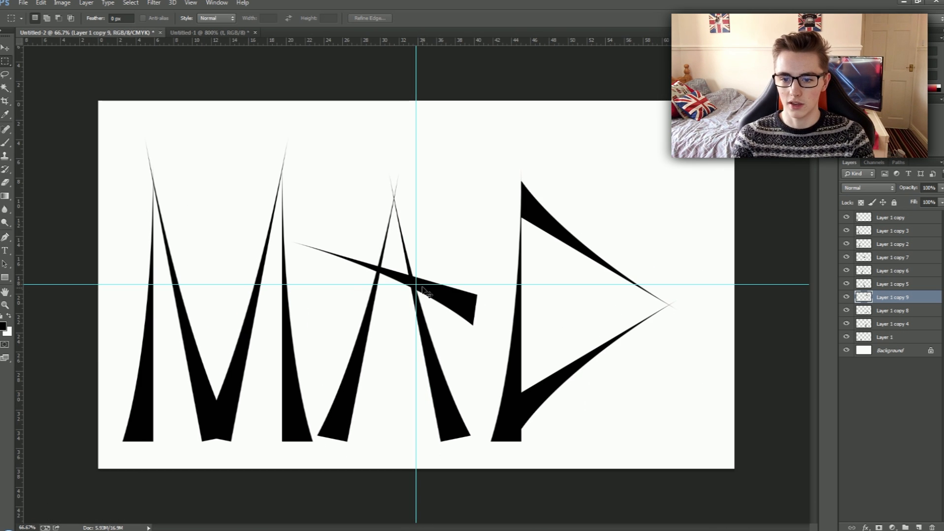
click(893, 218)
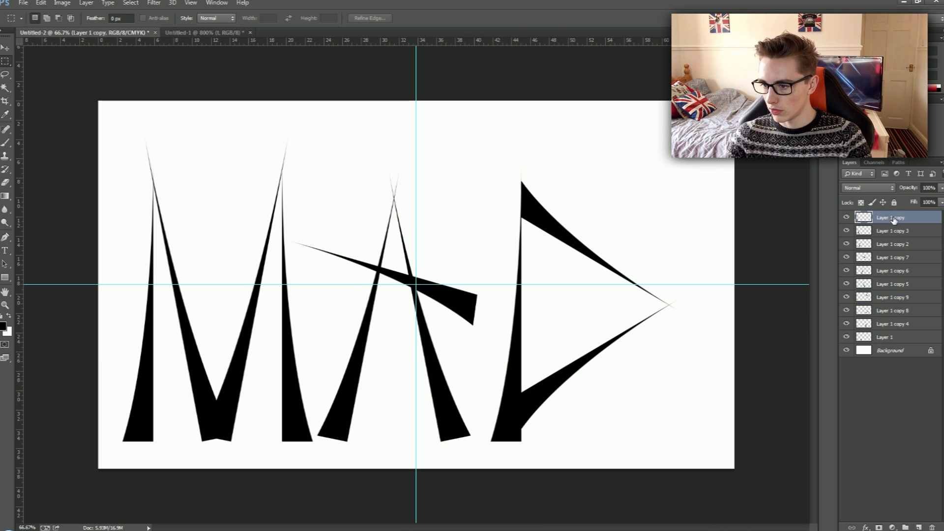
shift+click(905, 341)
key(ctrl+t)
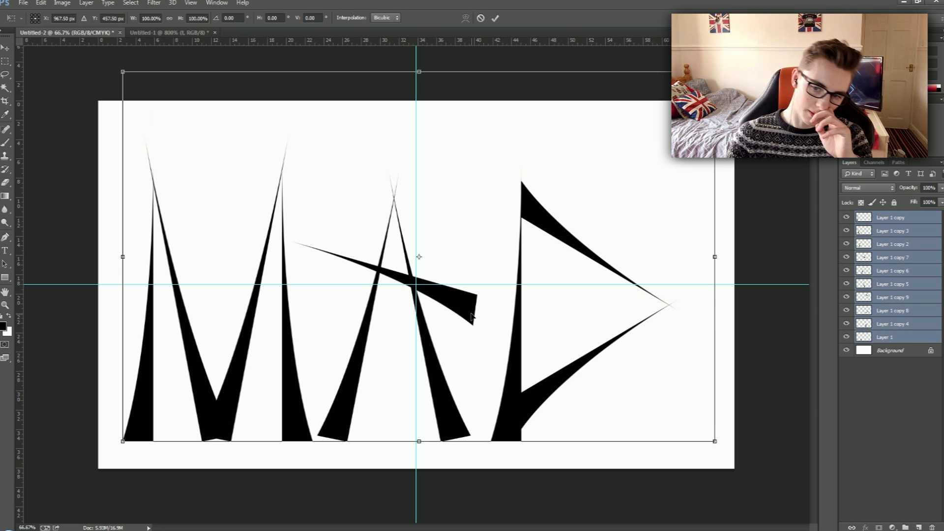
drag(473, 318, 492, 314)
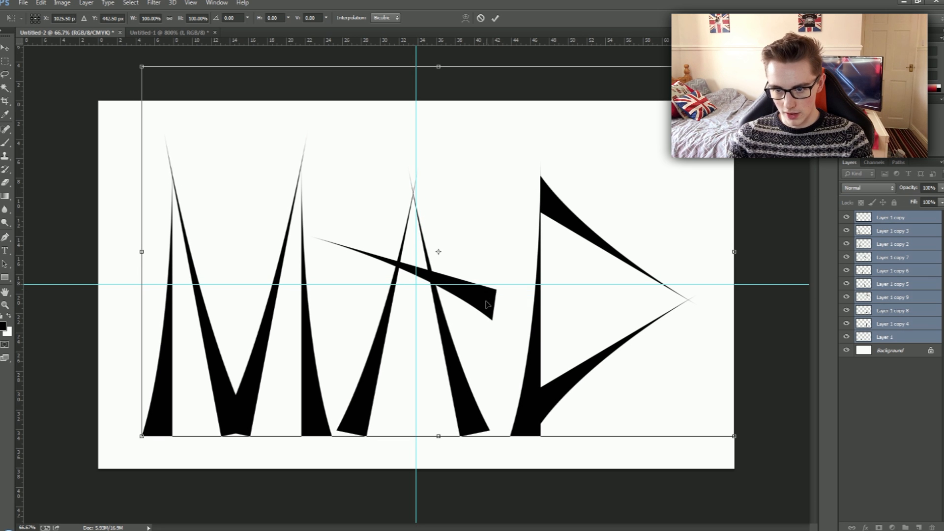
Nudge the lettering right and up to X 1034.50 px, Y 433.50 px, putting the A's peak on the vertical centre guide.
key(Right)
key(Right)
key(Right)
key(Right)
key(Right)
key(Right)
key(Right)
key(Right)
key(Right)
key(Up)
key(Up)
key(Up)
key(Up)
key(Up)
key(Up)
key(Up)
key(Up)
key(Up)
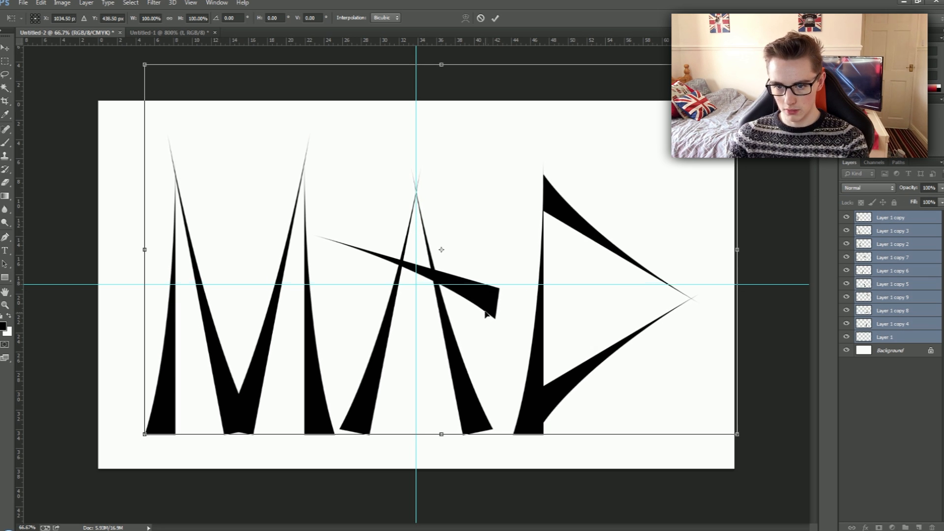
right_click(482, 320)
click(440, 305)
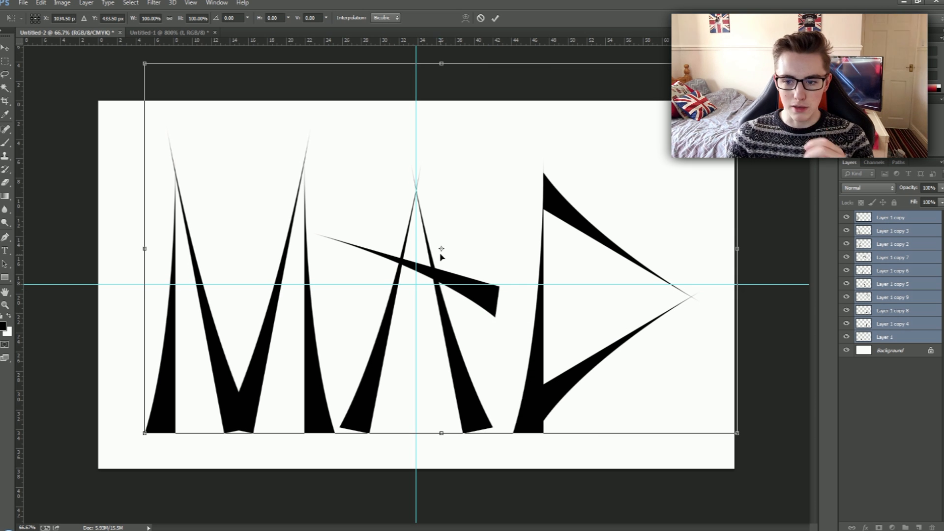
key(ctrl+plus)
key(ctrl+plus)
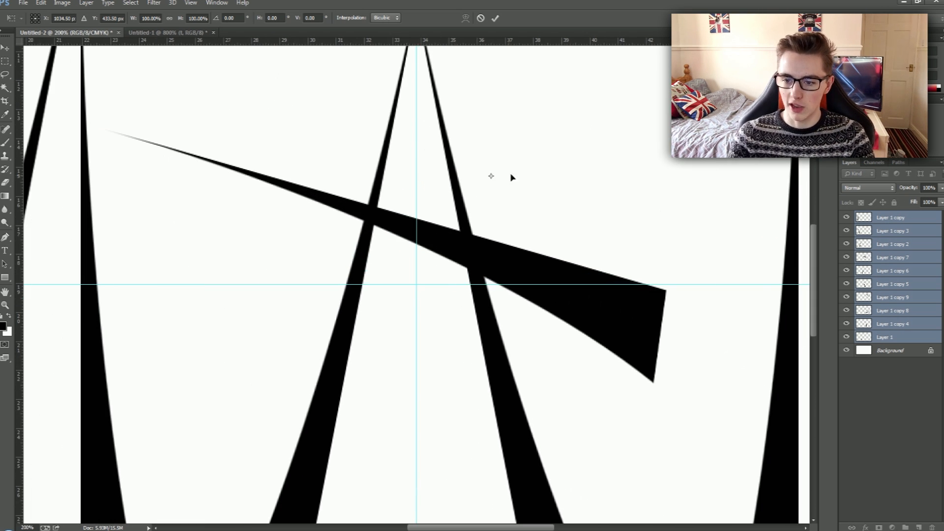
key(ctrl+minus)
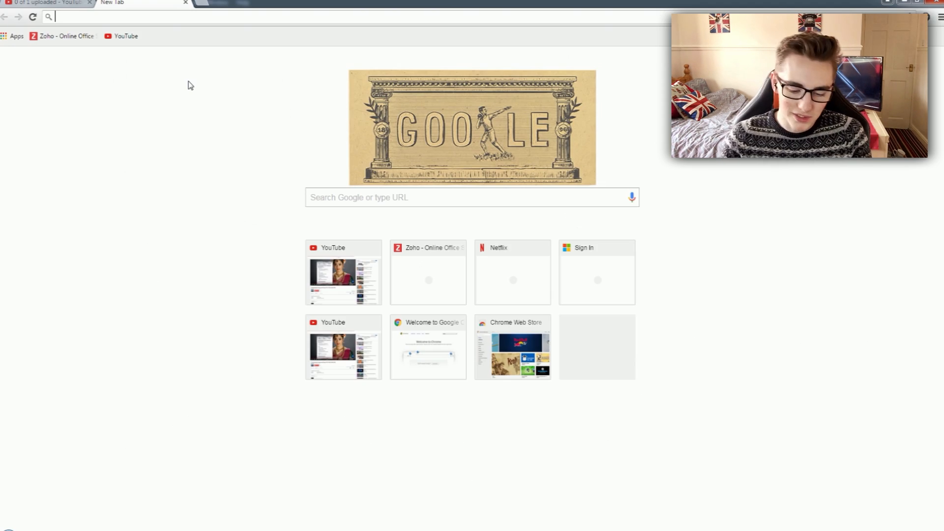
Switch to Chrome and search Google Images for grunge texture.
text(grunge tex)
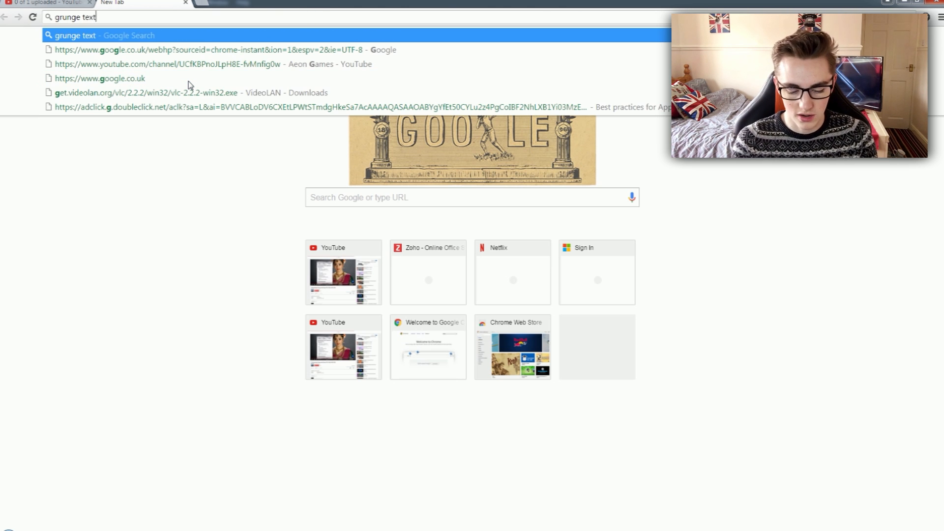
text(t)
key(Return)
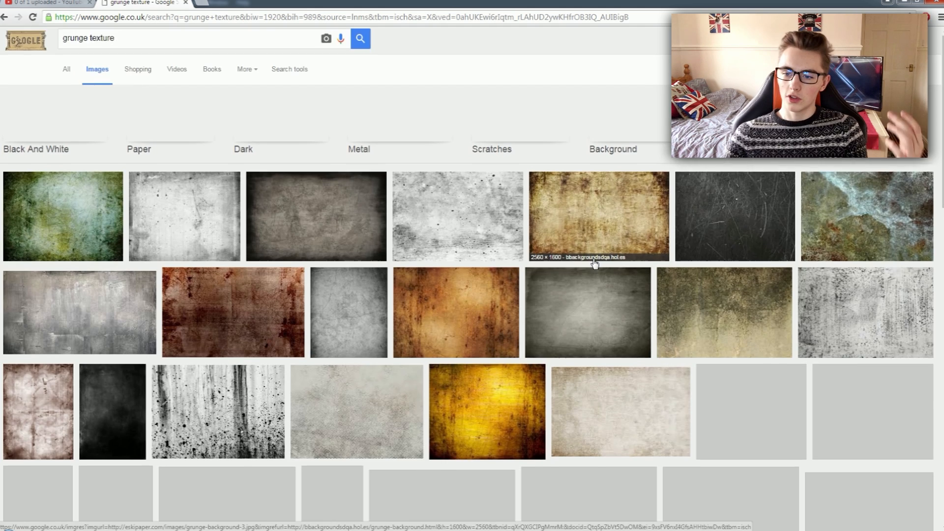
scroll(580, 261, down, 2)
scroll(580, 261, up, 2)
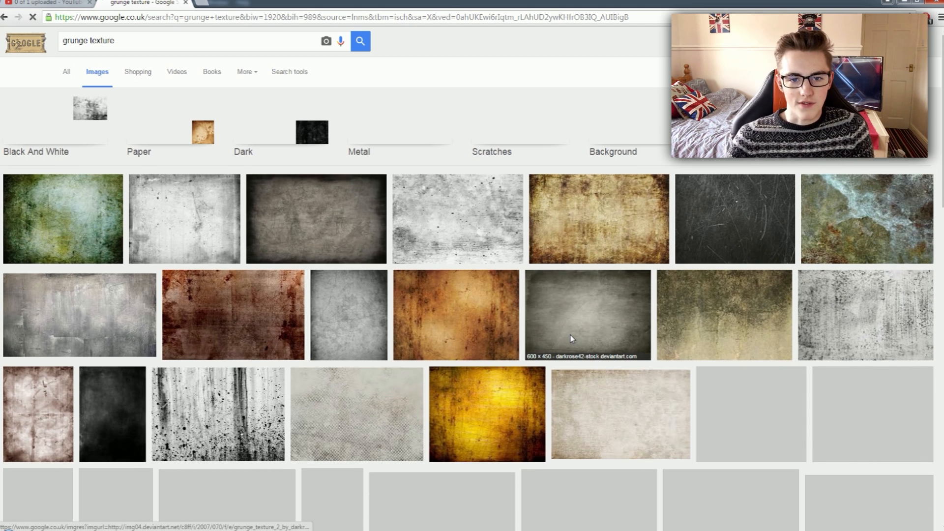
Close the YouTube upload tab and look through the grunge texture image results for a suitable texture.
click(90, 3)
click(485, 107)
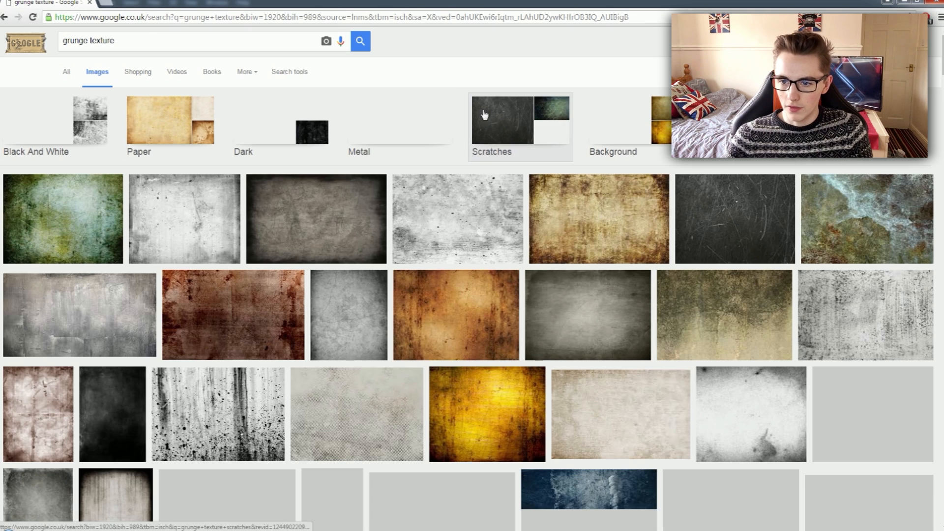
scroll(278, 164, down, 3)
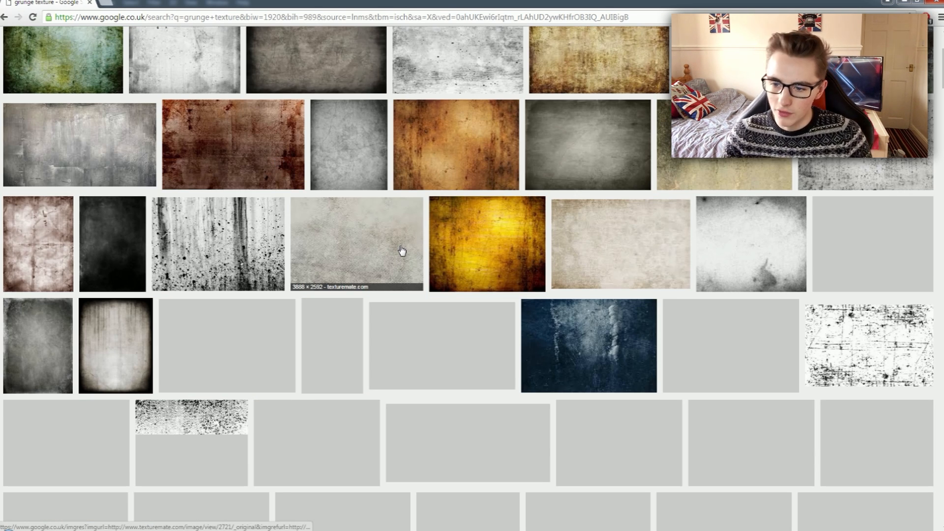
scroll(401, 251, down, 4)
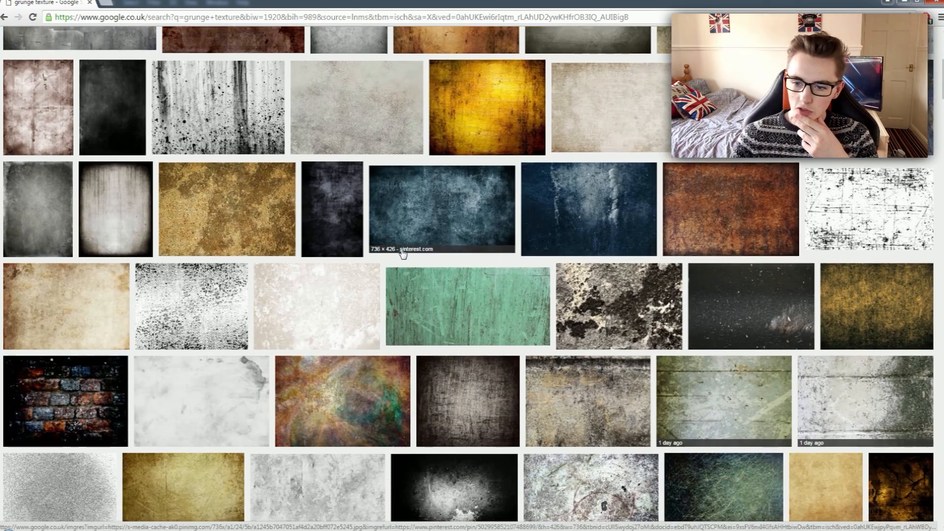
scroll(401, 253, down, 2)
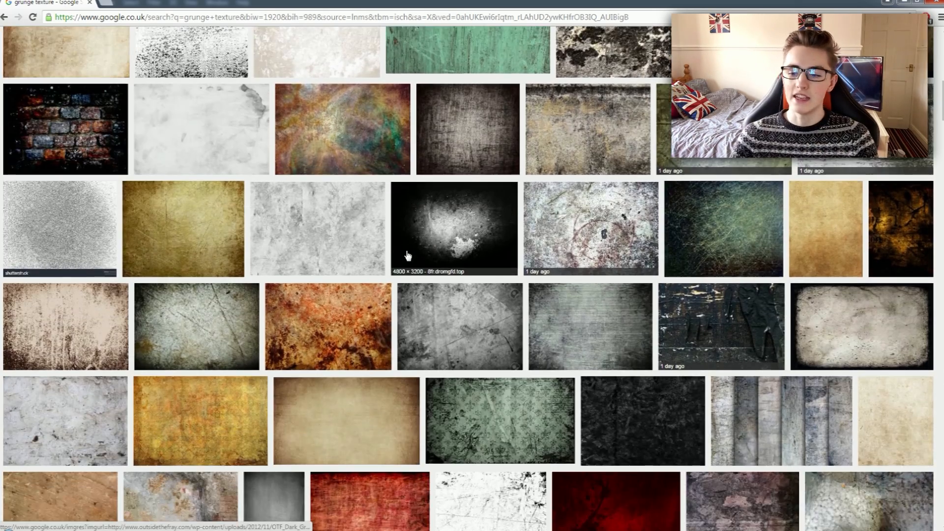
scroll(403, 221, up, 3)
scroll(400, 172, up, 7)
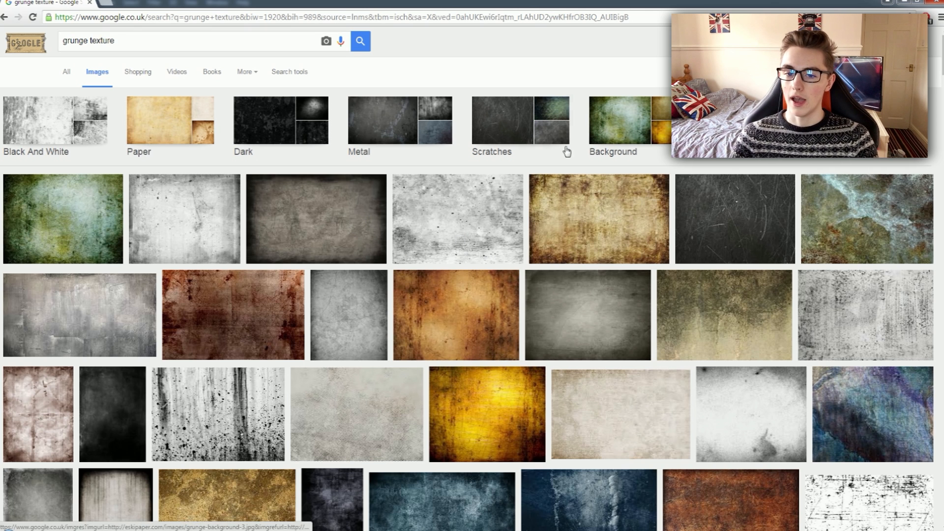
right_click(397, 141)
key(Escape)
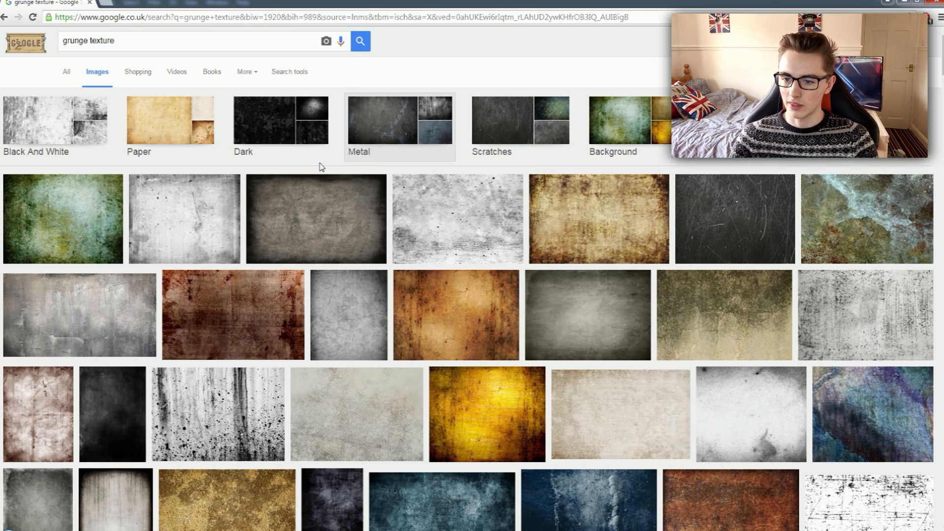
scroll(383, 280, down, 3)
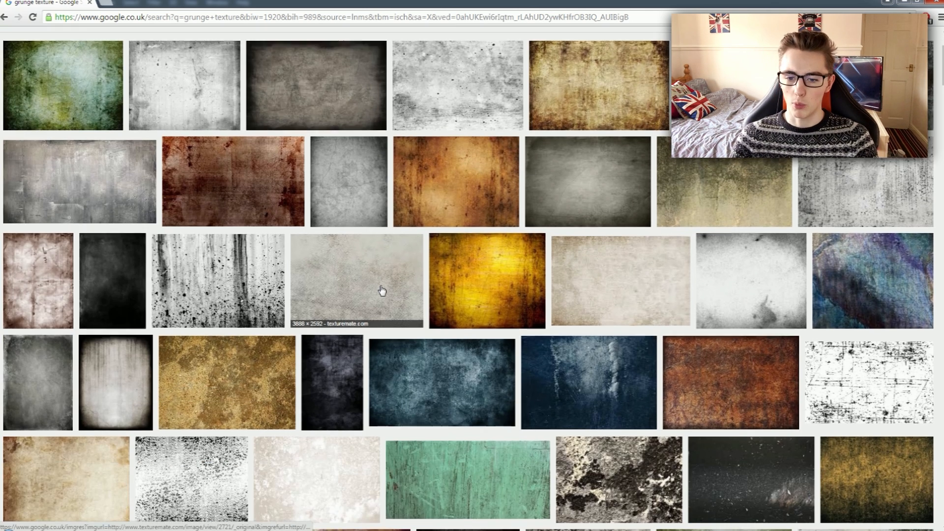
scroll(382, 290, down, 2)
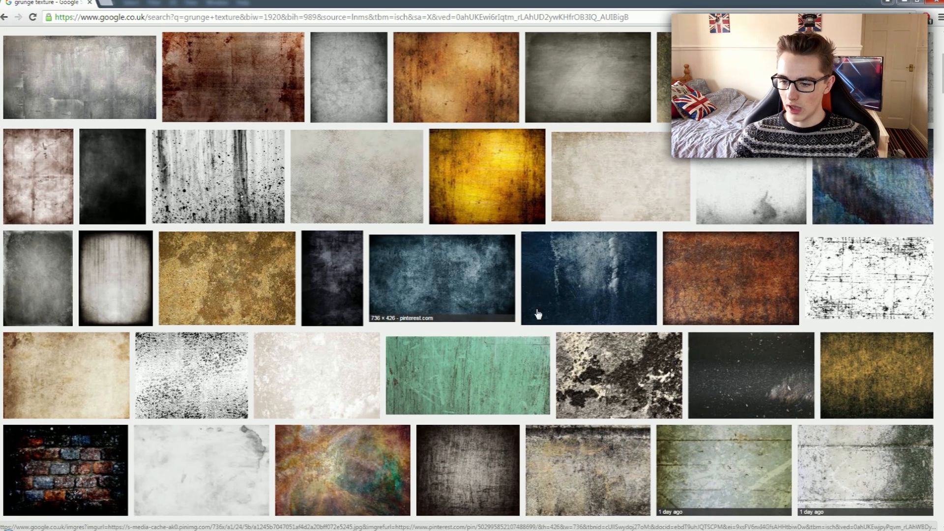
Open the dark speckled Free Texture Grunge 2010_08_29_06 image from the results and copy it.
click(702, 360)
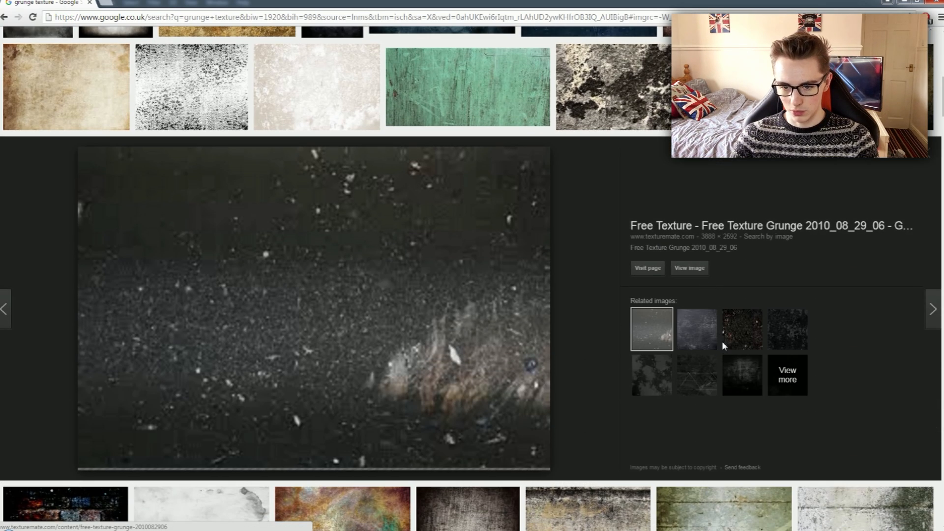
right_click(416, 319)
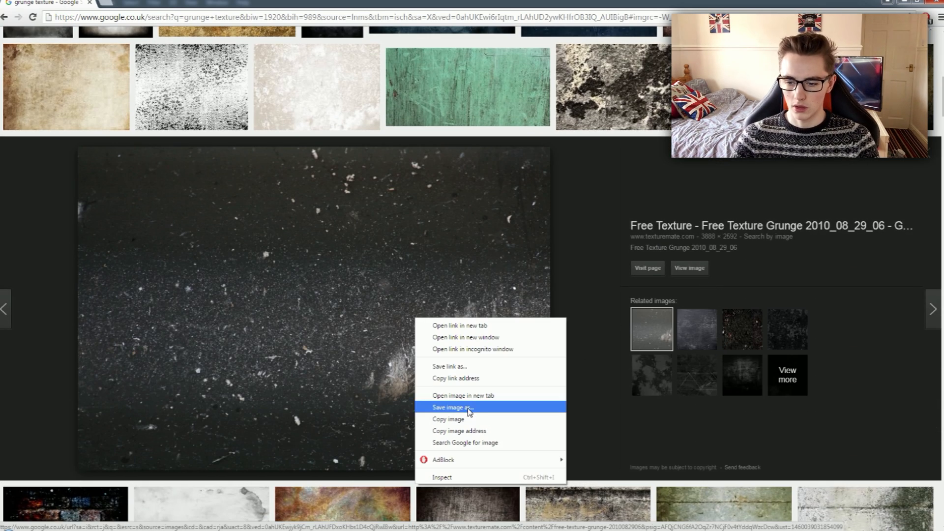
drag(626, 219, 860, 257)
click(756, 210)
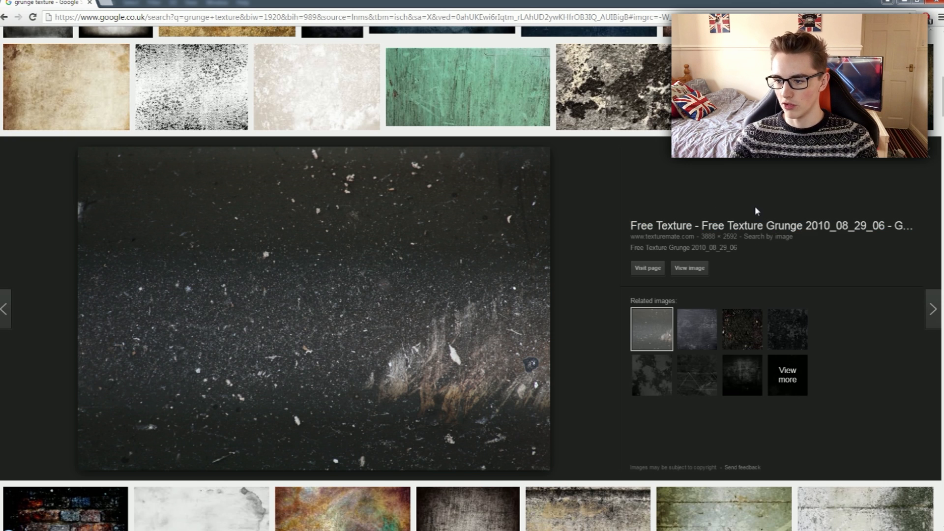
right_click(249, 330)
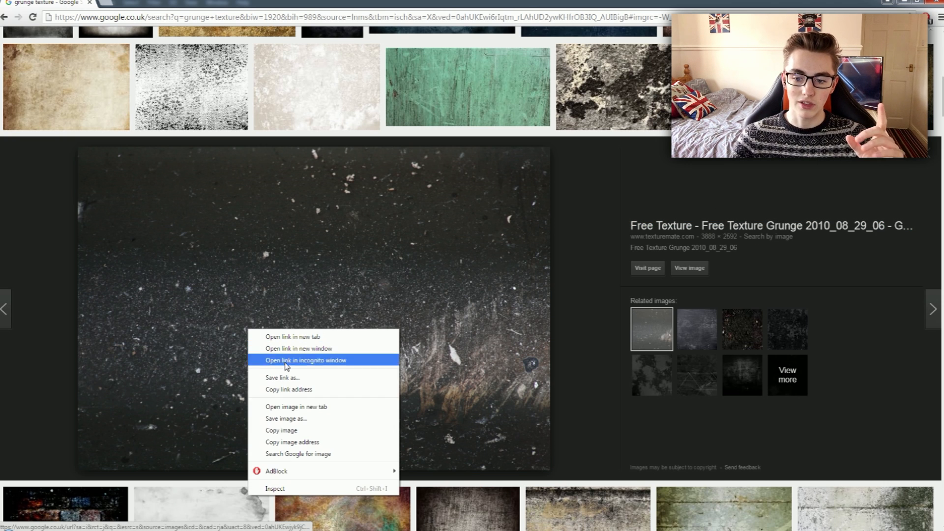
click(311, 430)
Switch to Photoshop, paste the texture above the letter layers, scale it to about 134.5% and position it over the whole lettering.
click(201, 506)
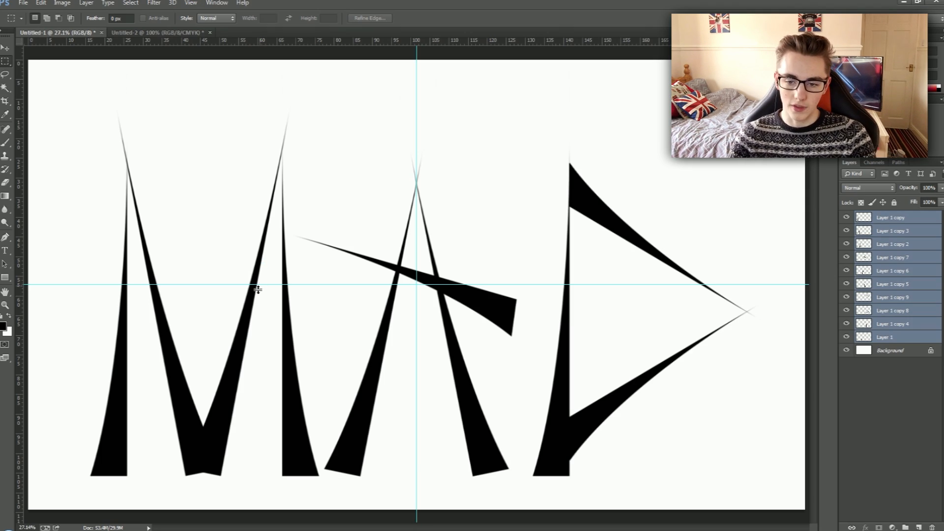
key(ctrl+v)
key(ctrl+t)
drag(460, 386, 328, 397)
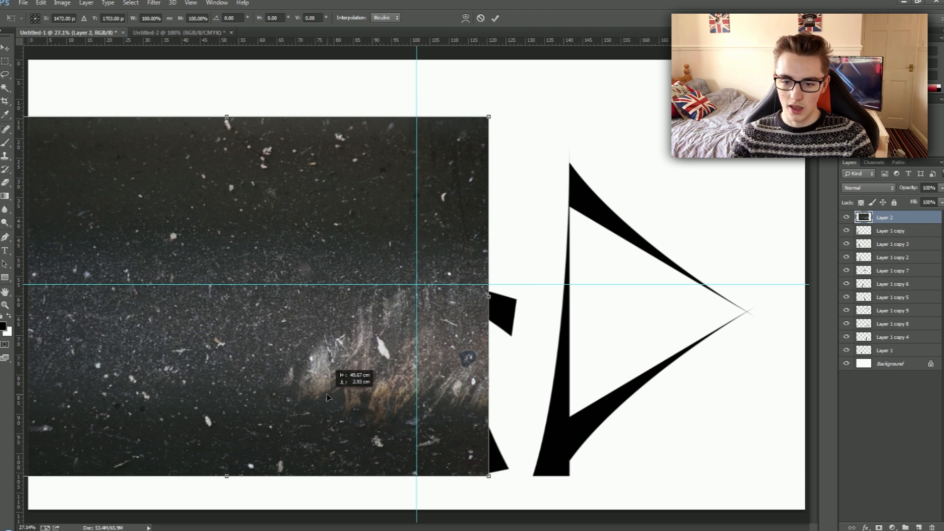
drag(489, 476, 505, 486)
drag(462, 443, 638, 460)
drag(686, 496, 763, 530)
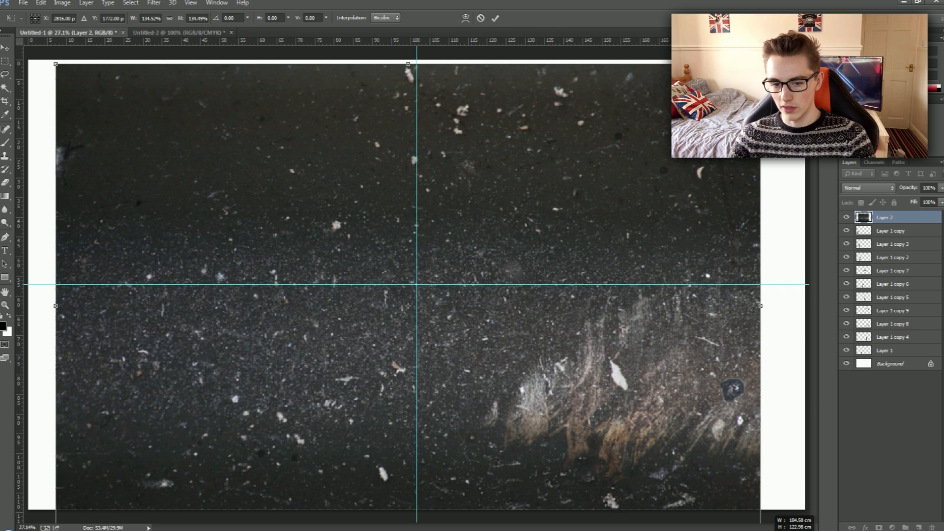
drag(692, 478, 687, 449)
key(Return)
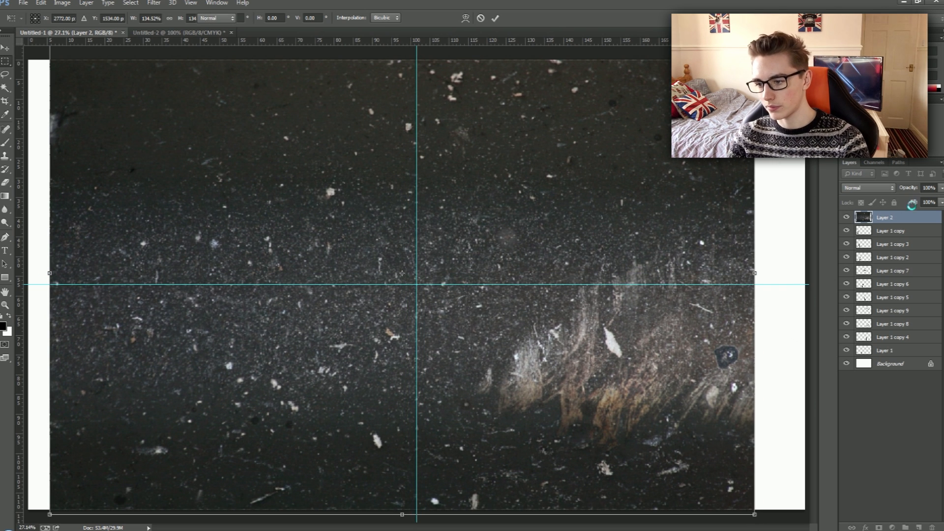
Duplicate all the letter layers from Layer 1 copy down to Layer 1 and merge the duplicates into one layer.
click(893, 235)
click(899, 351)
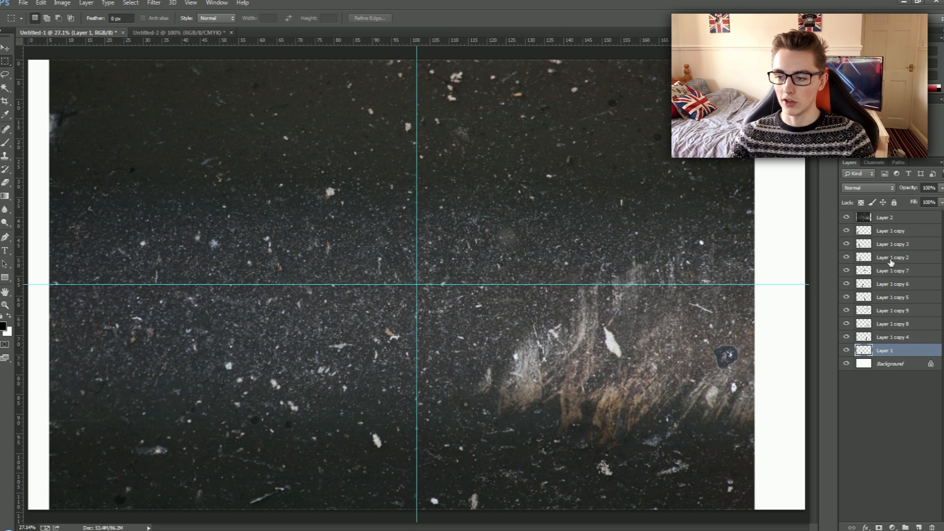
shift+click(917, 232)
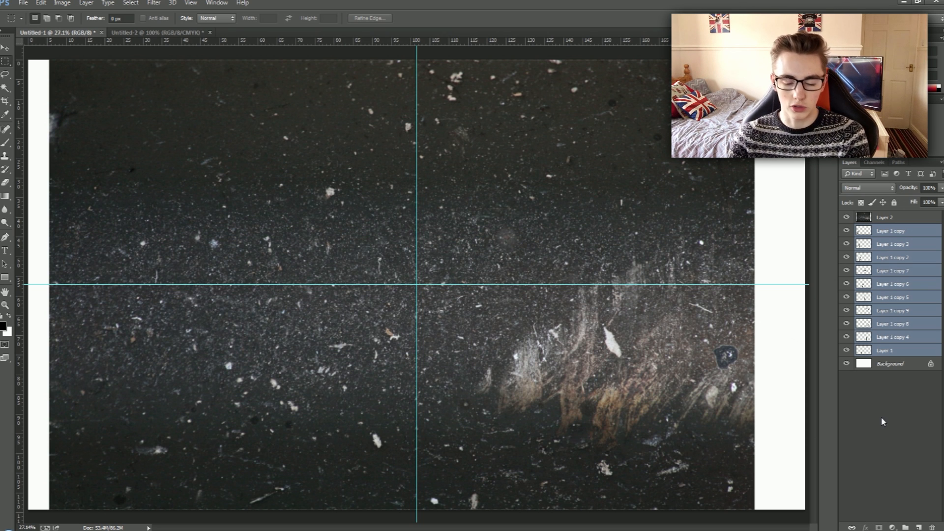
key(ctrl+j)
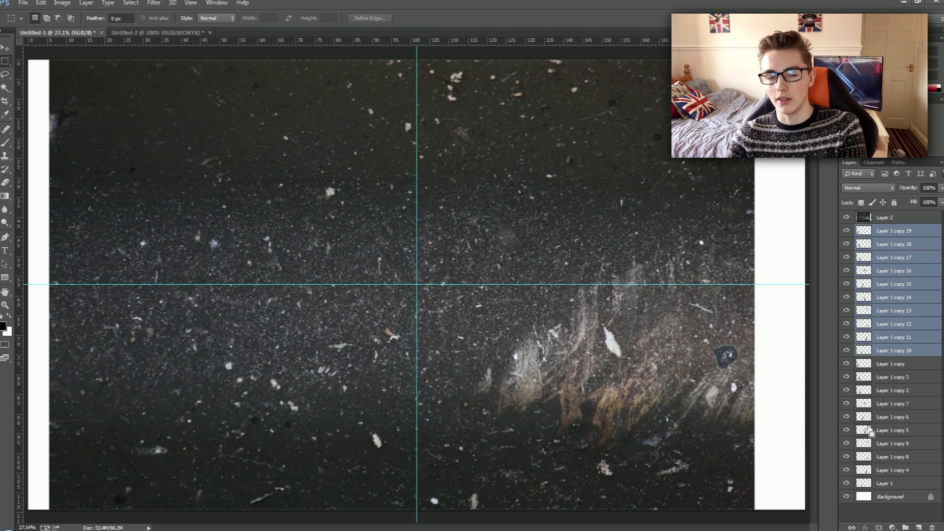
key(ctrl+e)
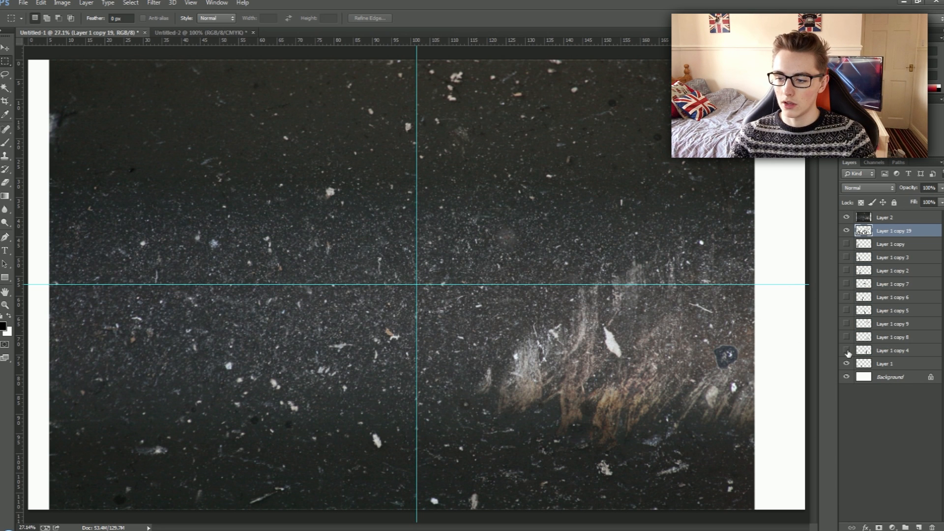
Hide the original letter layers and check the merged lettering by toggling it, the texture and the background off and on.
click(898, 363)
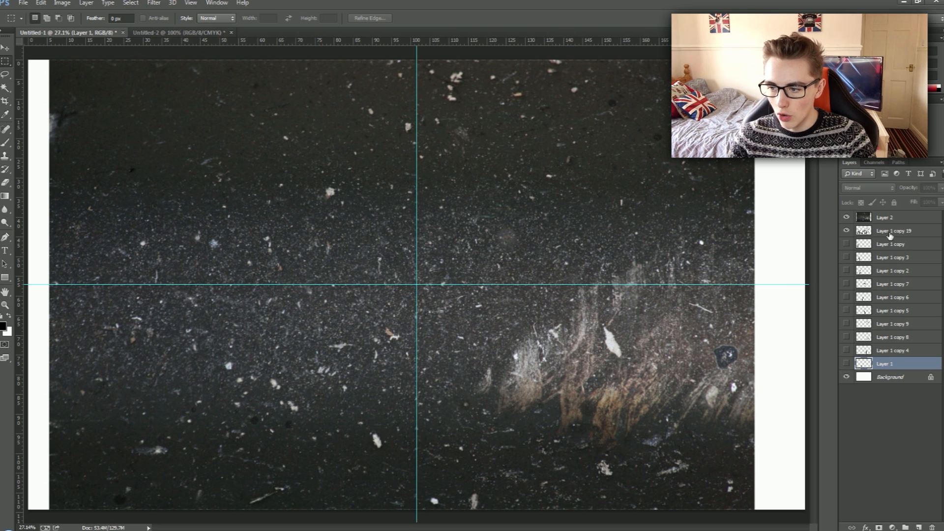
click(847, 377)
click(847, 377)
click(845, 216)
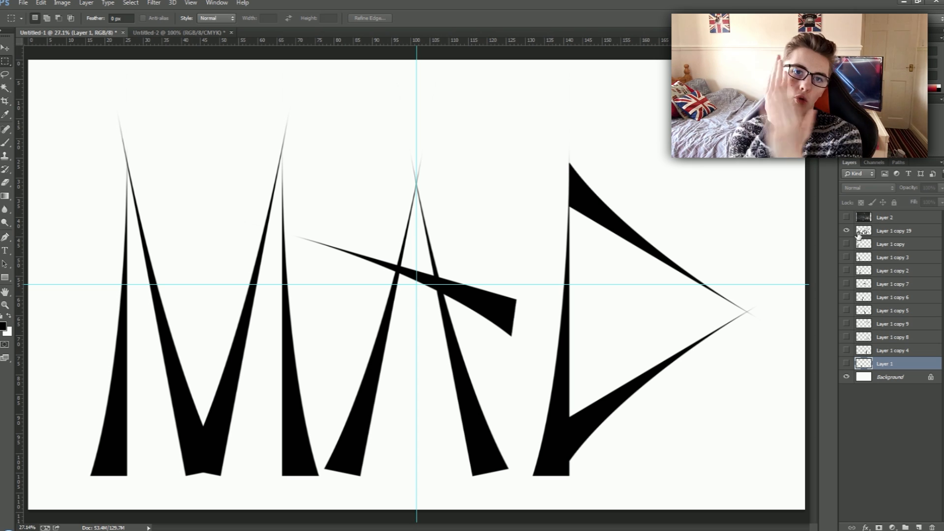
click(846, 231)
click(846, 230)
click(846, 217)
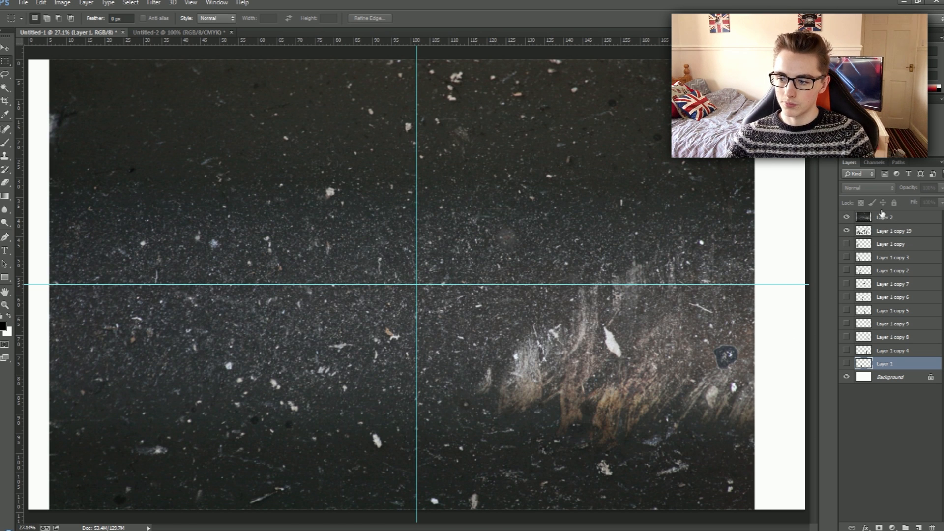
Load the merged lettering's outline as a selection and use it to mask the texture on Layer 2.
click(867, 218)
ctrl+click(864, 232)
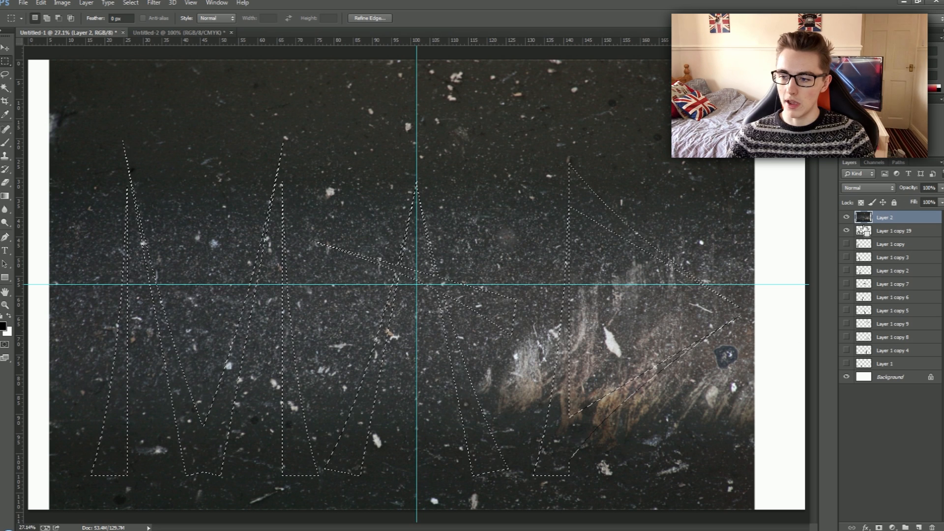
key(ctrl+d)
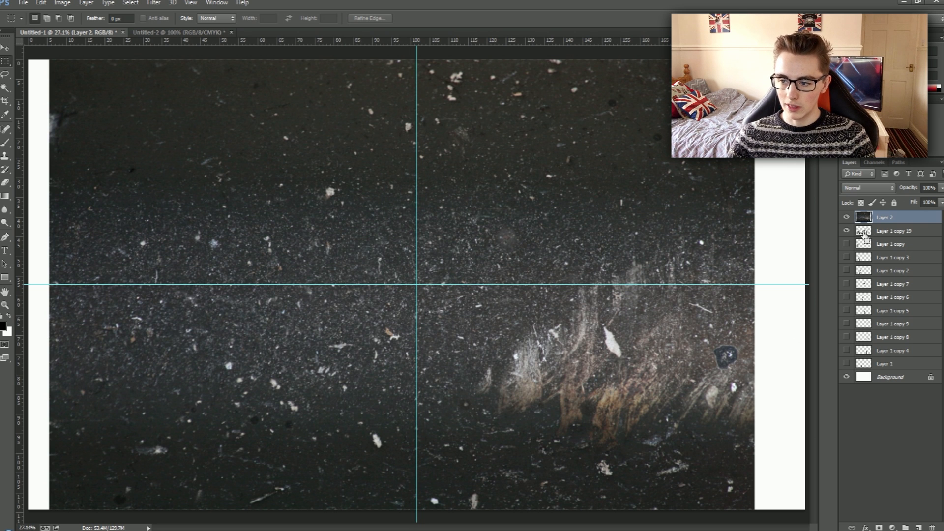
ctrl+click(864, 232)
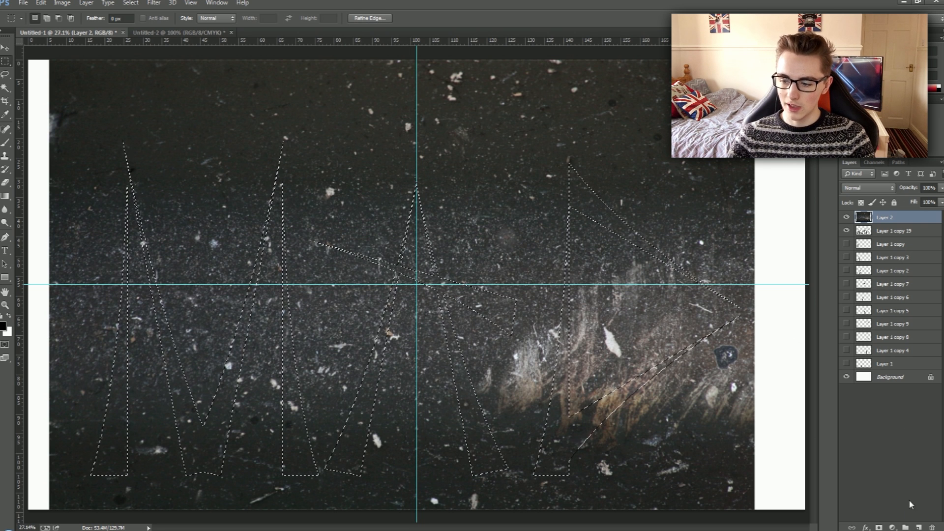
click(878, 528)
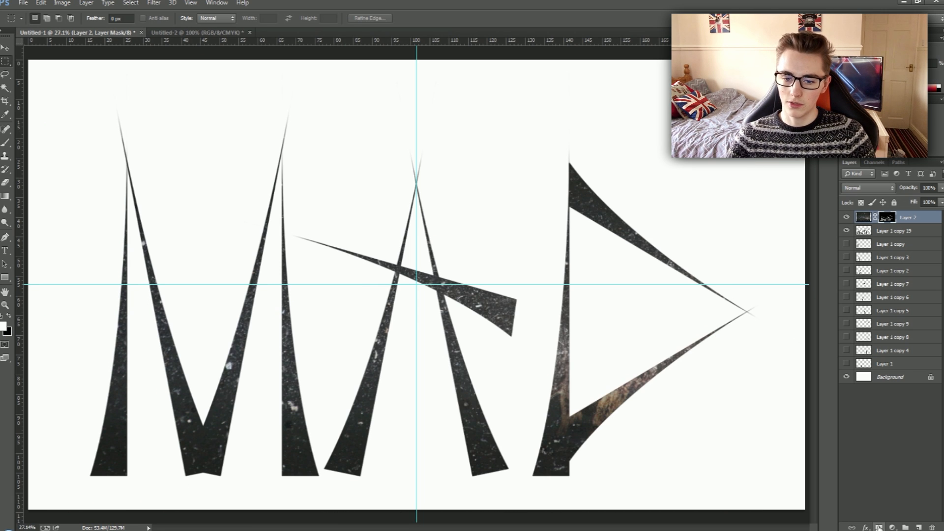
Hide the merged black lettering layer, Layer 1 copy 19, and turn off the guides.
click(855, 231)
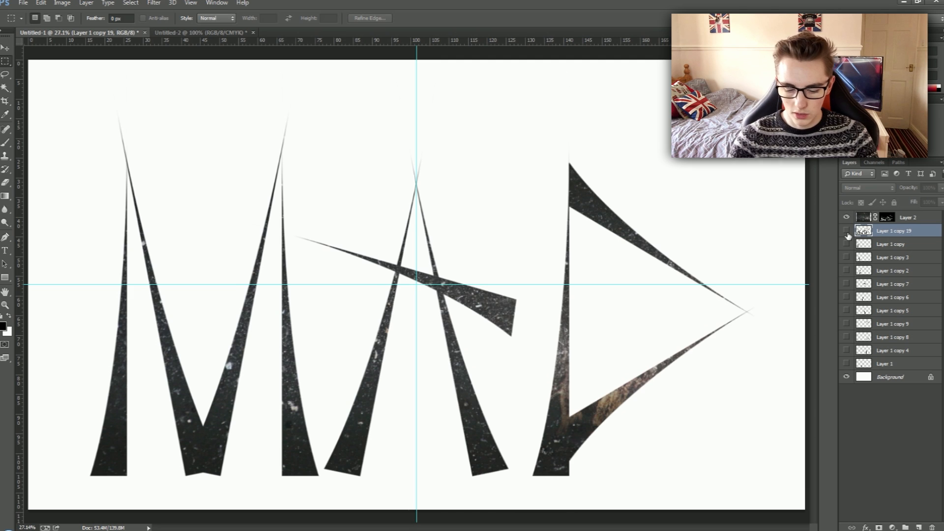
key(ctrl+minus)
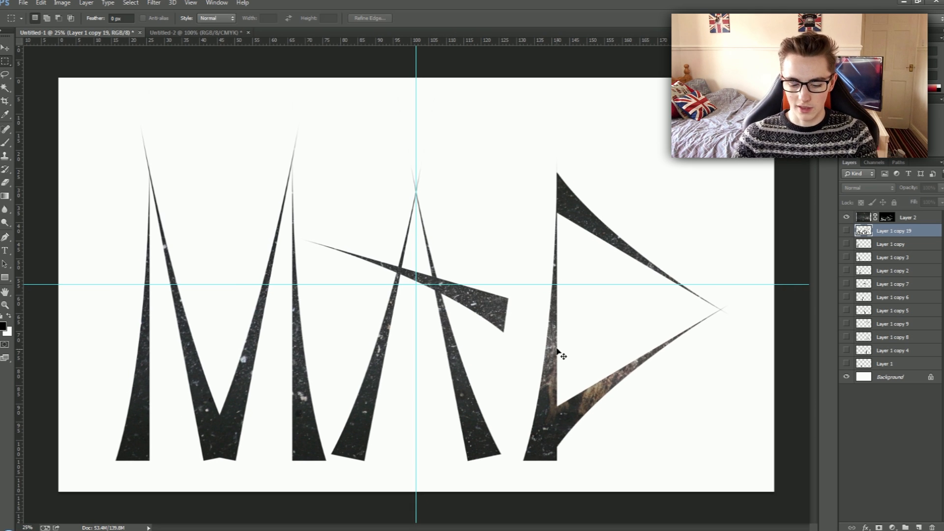
key(ctrl+semicolon)
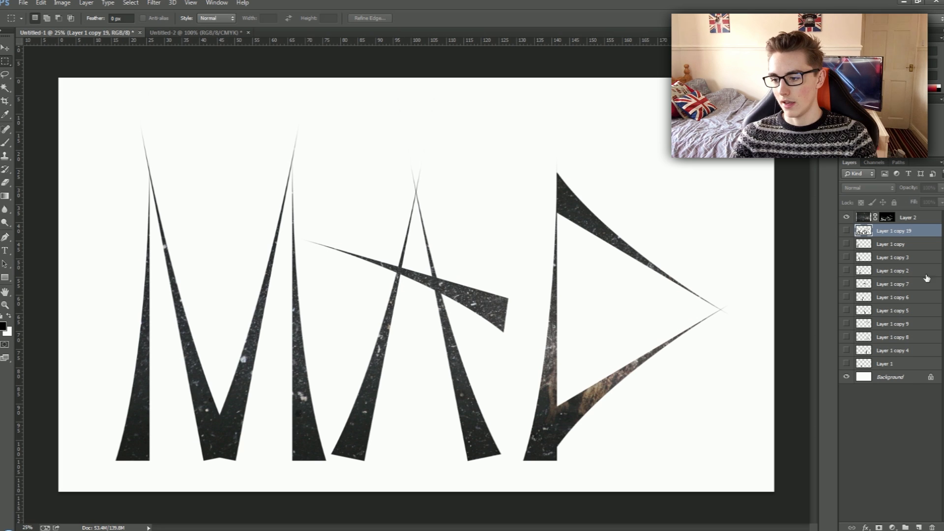
Move the masked texture lettering on Layer 2 slightly right and up.
click(923, 220)
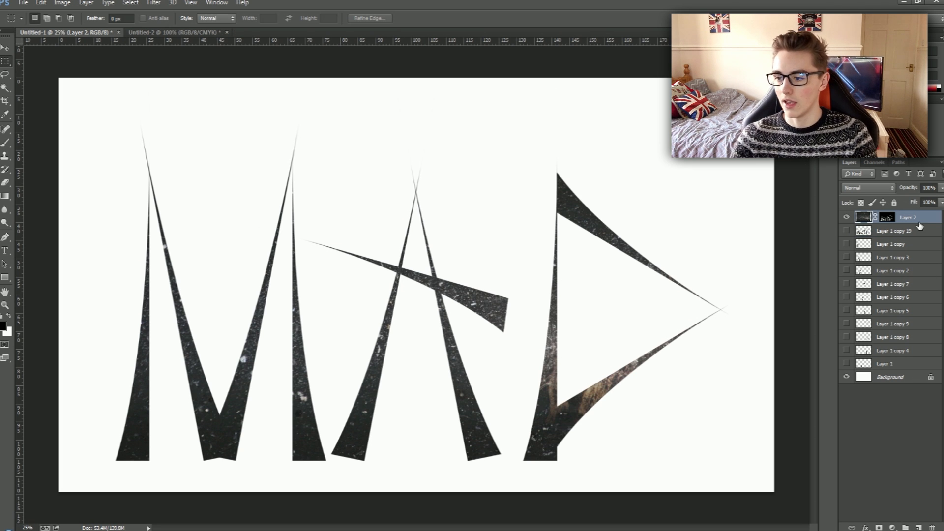
key(ctrl+t)
mouse_move(537, 333)
mouse_down()
mouse_move(552, 320)
mouse_move(548, 326)
mouse_up()
key(Return)
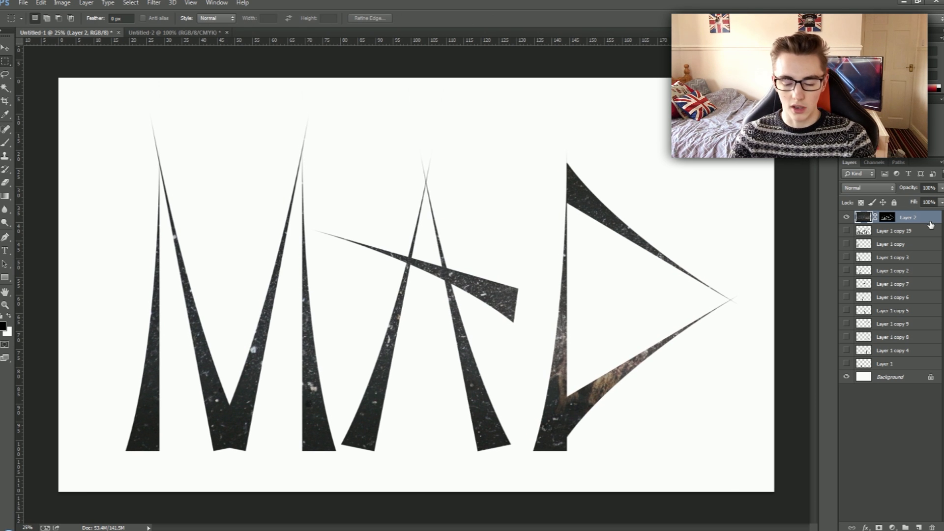
Colorize the textured lettering golden brown with Hue/Saturation, adjusting its hue, saturation and lightness.
key(ctrl+u)
drag(499, 120, 671, 103)
drag(615, 209, 608, 217)
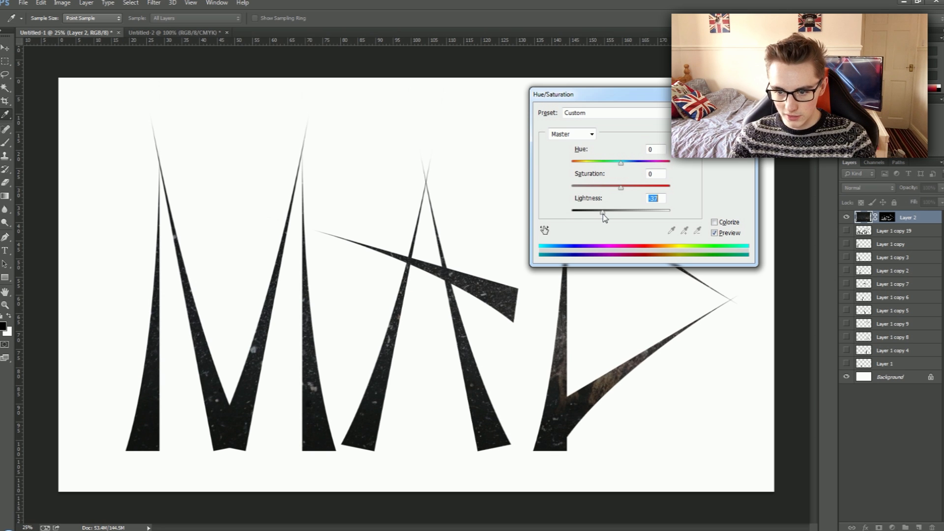
drag(601, 218, 654, 216)
drag(654, 213, 685, 197)
click(714, 222)
drag(649, 163, 581, 164)
drag(664, 188, 628, 191)
key(Return)
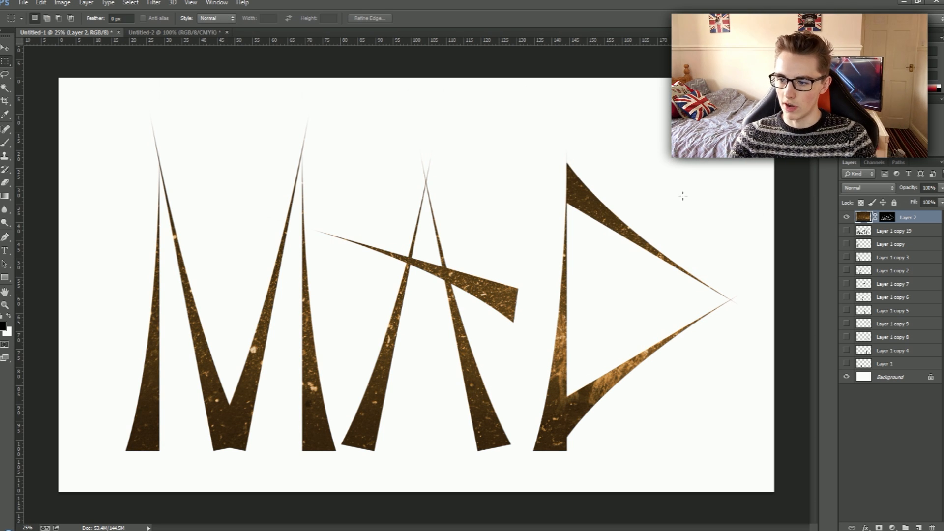
Add a drop shadow to Layer 2 with 100% opacity, 0 px distance, 0% spread and 35 px size.
double_click(931, 218)
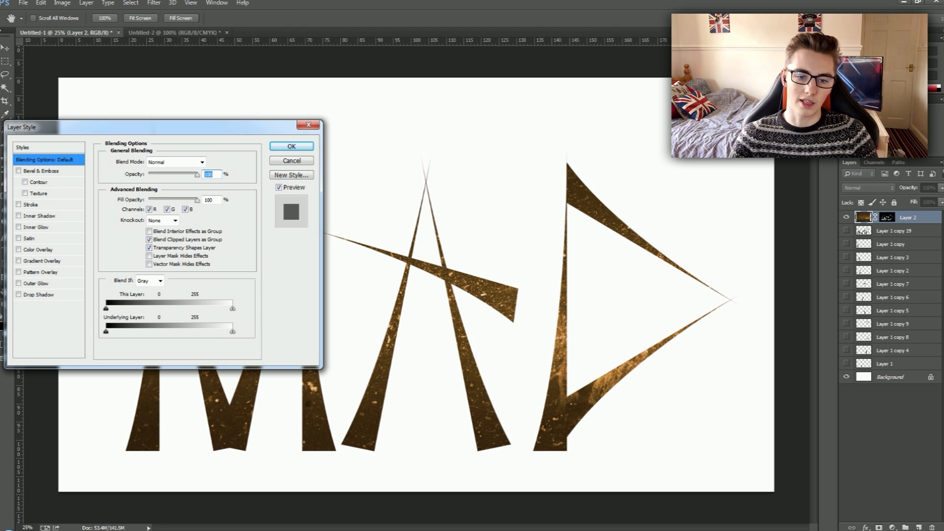
click(24, 294)
drag(102, 128, 720, 48)
click(671, 210)
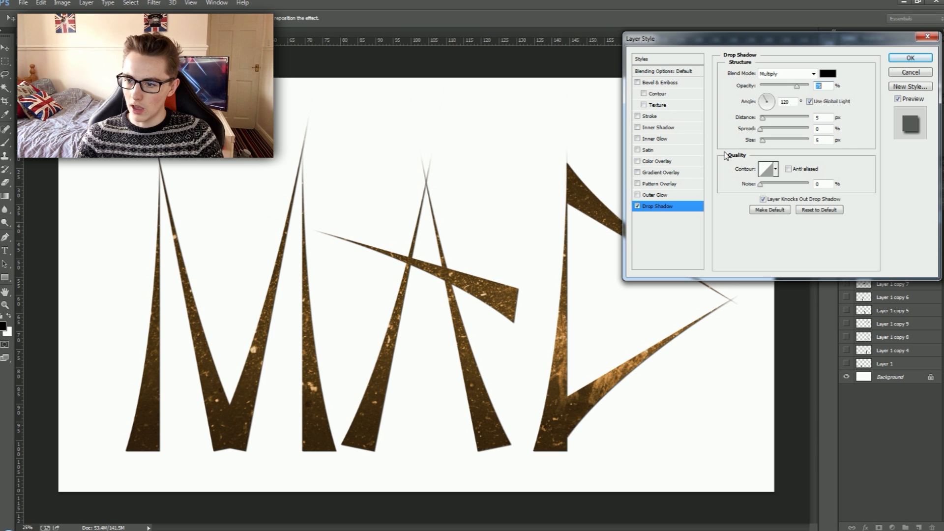
text(100)
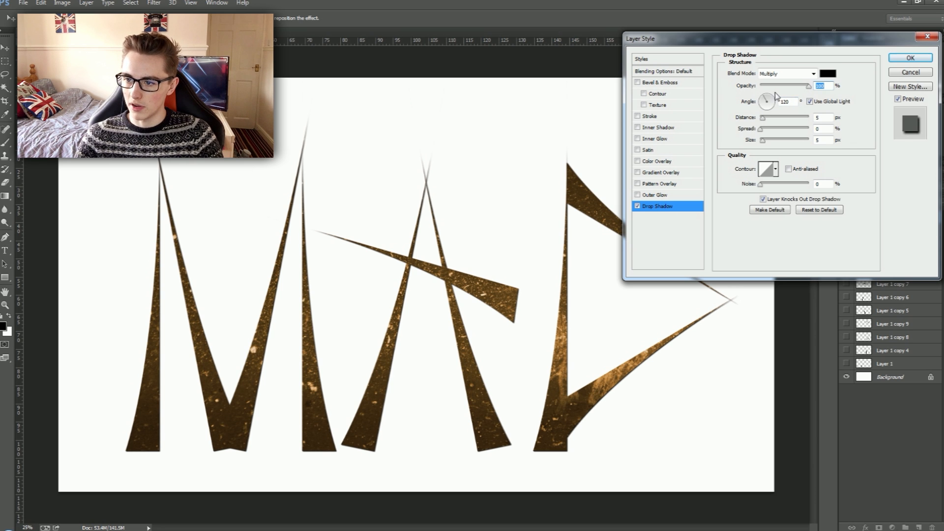
drag(765, 120, 770, 145)
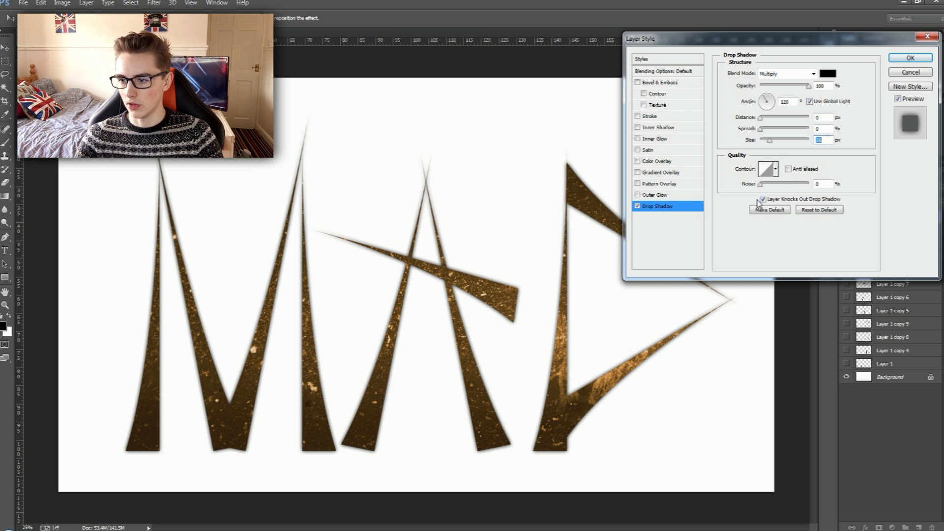
drag(765, 130, 727, 132)
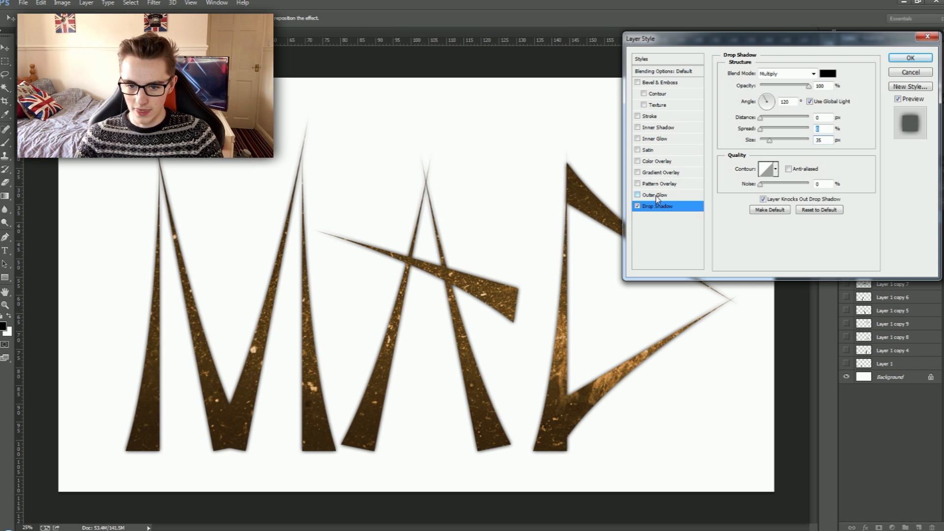
click(919, 60)
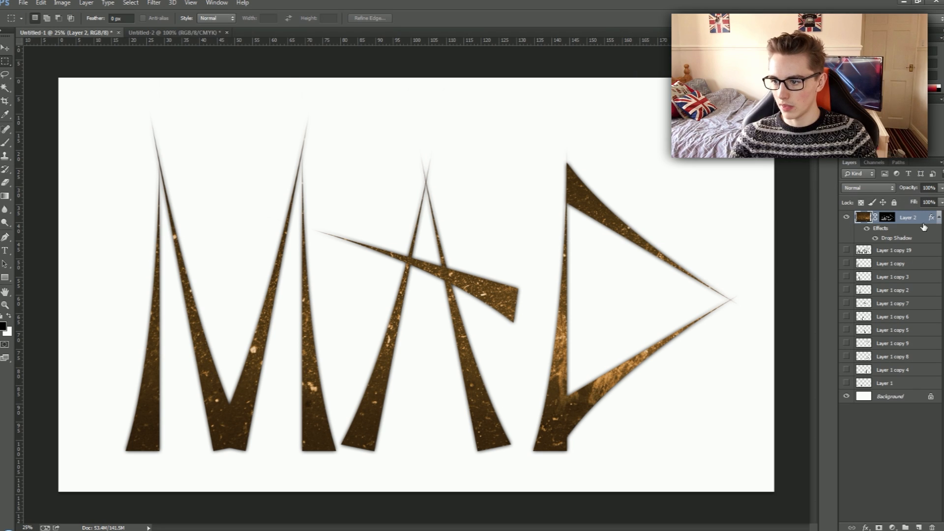
Duplicate the textured lettering on Layer 2 and enlarge the copy proportionally to about 166%.
key(ctrl+j)
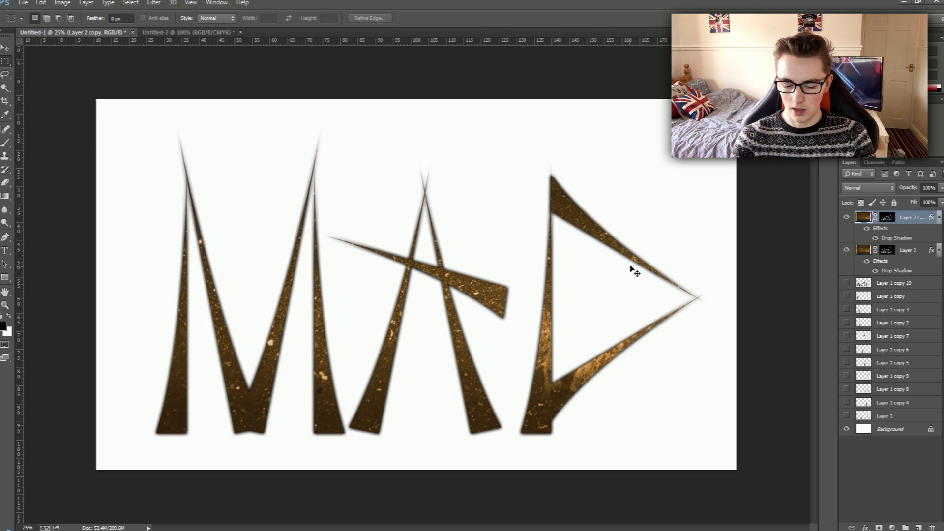
key(ctrl+minus)
key(ctrl+minus)
key(ctrl+minus)
key(ctrl+t)
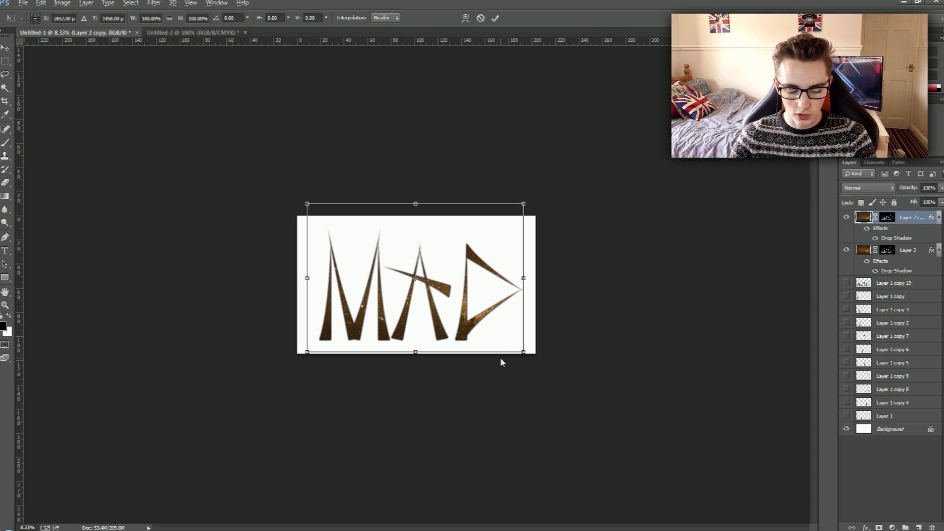
drag(524, 352, 592, 406)
Move the enlarged lettering copy up and slightly left on the canvas and apply the transform.
mouse_move(543, 364)
mouse_down()
mouse_move(530, 352)
mouse_move(539, 355)
mouse_up()
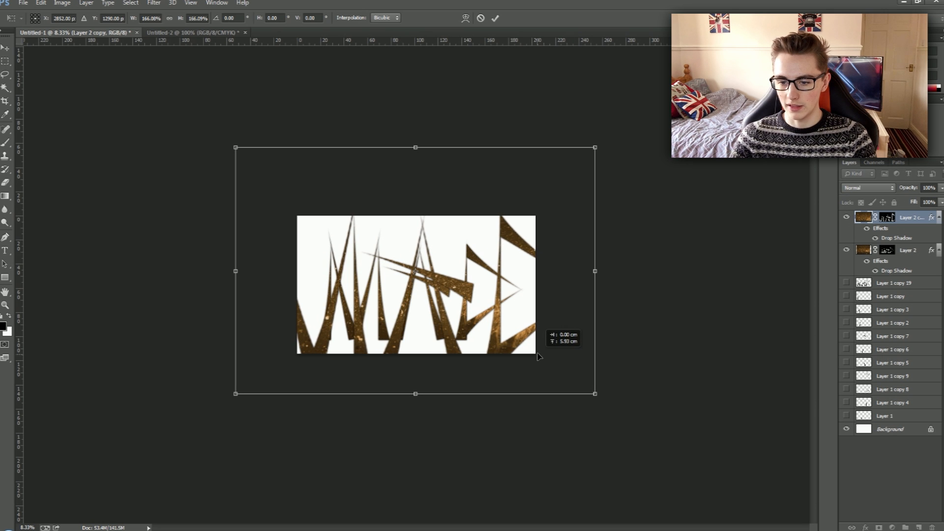
key(Left)
key(Left)
key(Up)
key(Up)
key(Left)
key(Left)
key(Up)
key(Up)
key(Up)
key(Up)
key(Up)
key(Up)
key(Up)
key(Up)
key(Up)
key(Up)
key(Up)
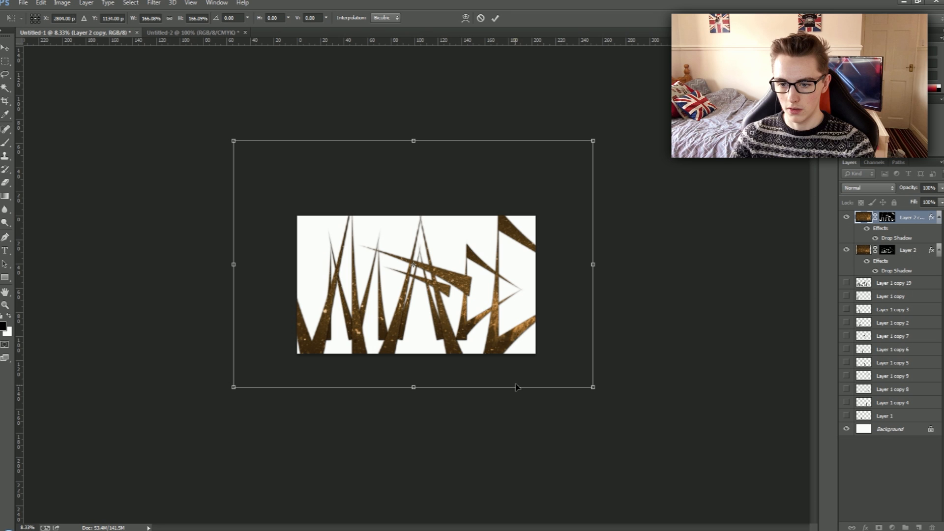
key(Return)
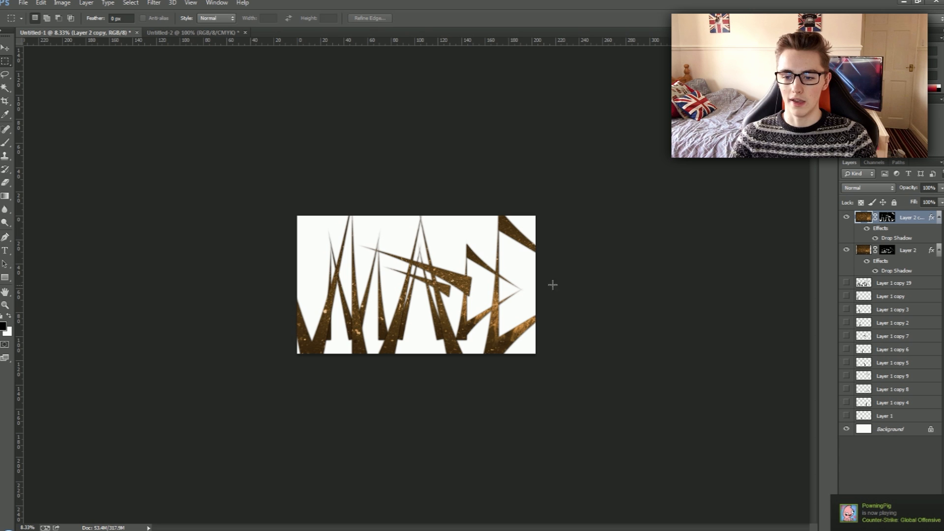
key(ctrl+plus)
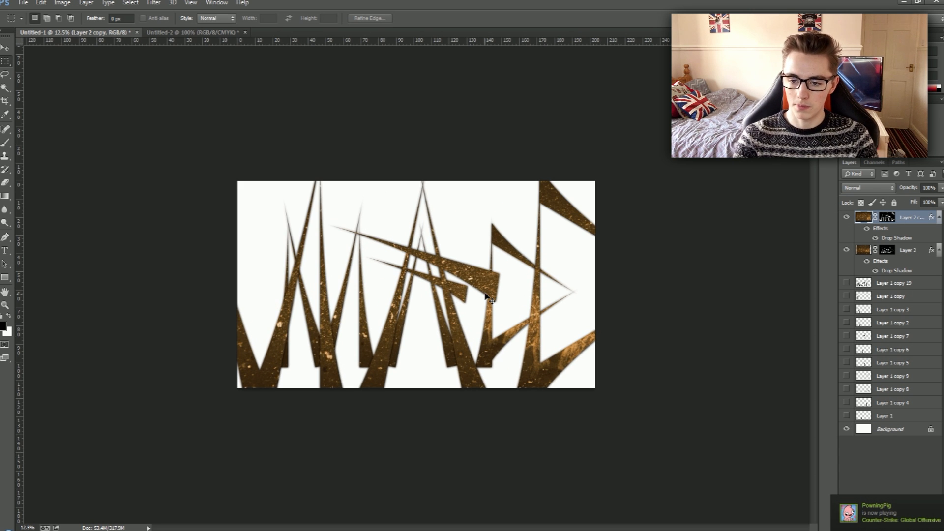
key(ctrl+plus)
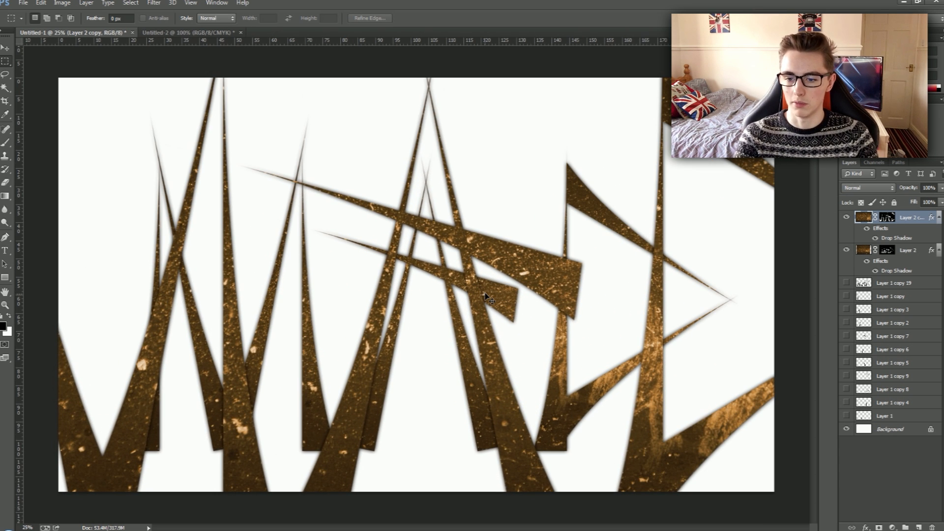
Place the enlarged lettering copy beneath Layer 2 and lower its opacity to 22%.
drag(917, 217, 923, 270)
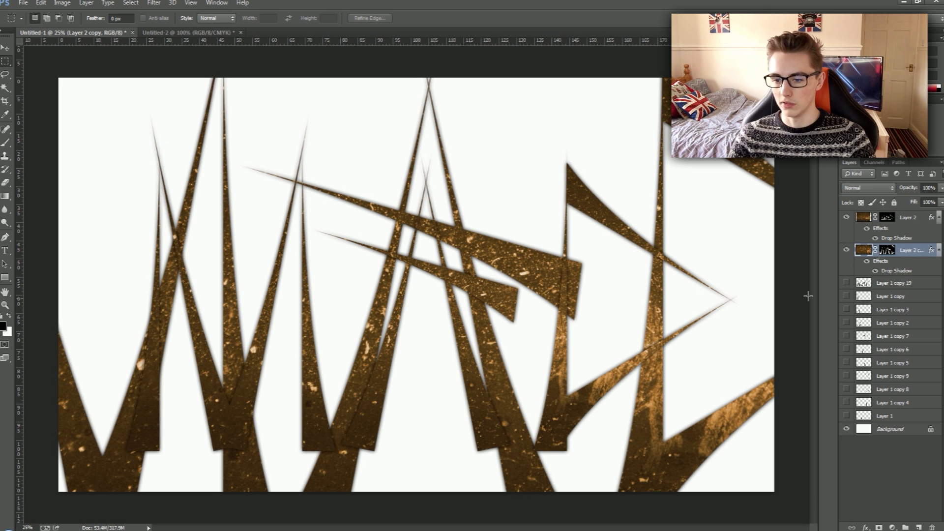
click(864, 217)
click(846, 217)
click(848, 218)
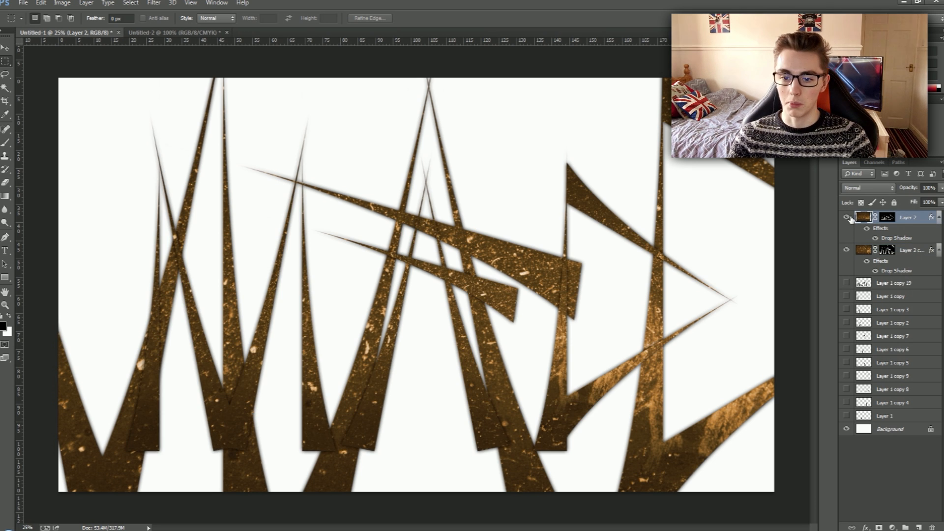
click(911, 250)
click(941, 188)
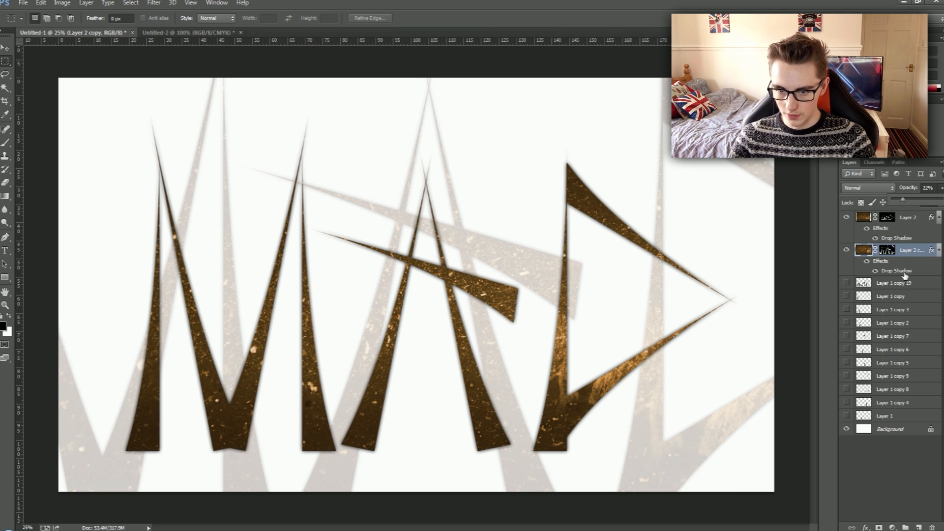
drag(904, 275, 904, 274)
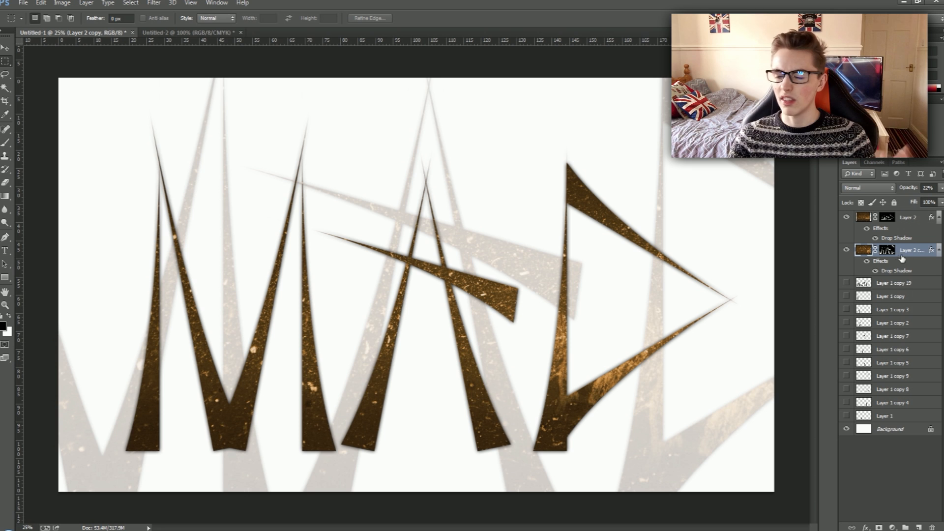
Try adding a second faded lettering copy enlarged by a further 130.80% behind the main lettering.
key(ctrl+j)
key(ctrl+t)
key(ctrl+minus)
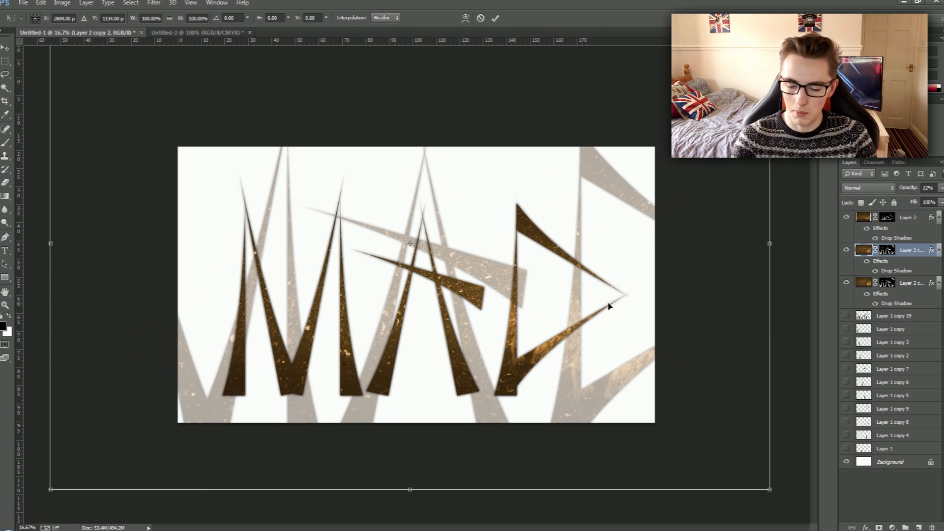
key(ctrl+minus)
key(ctrl+minus)
drag(594, 391, 577, 344)
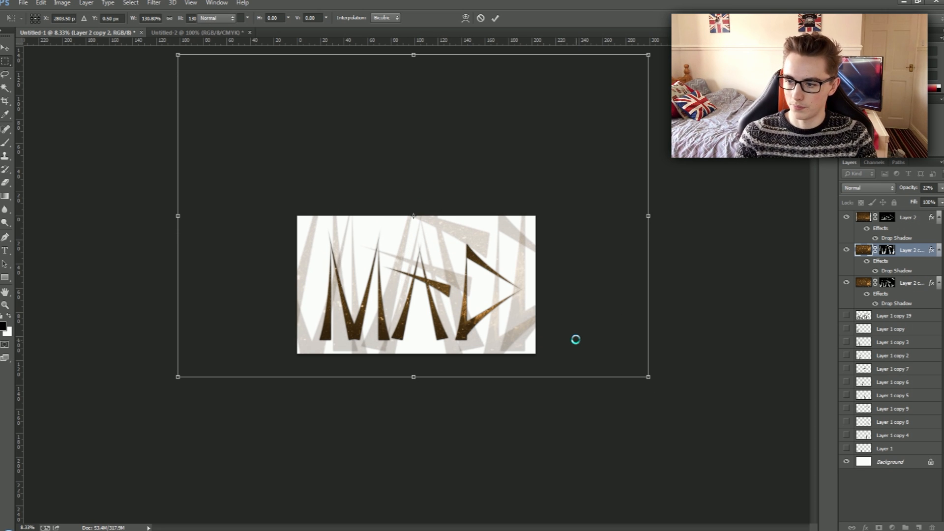
key(Escape)
key(ctrl+plus)
key(ctrl+plus)
key(ctrl+plus)
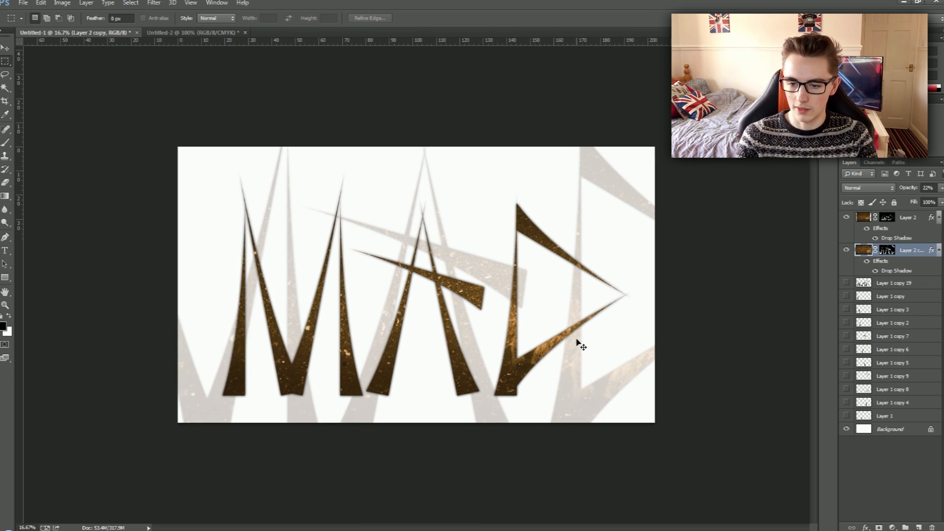
Convert the locked Background into a regular layer and hide it so that the canvas is transparent.
double_click(912, 432)
key(Return)
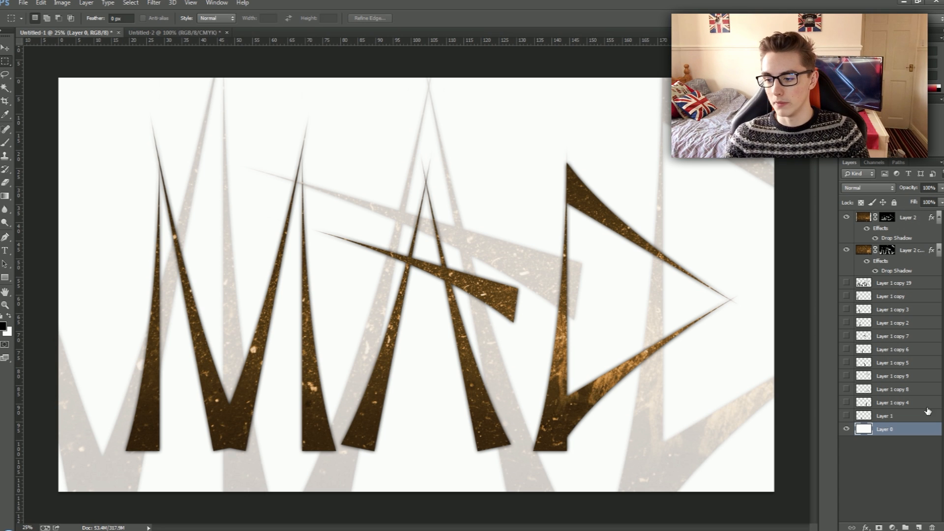
click(846, 431)
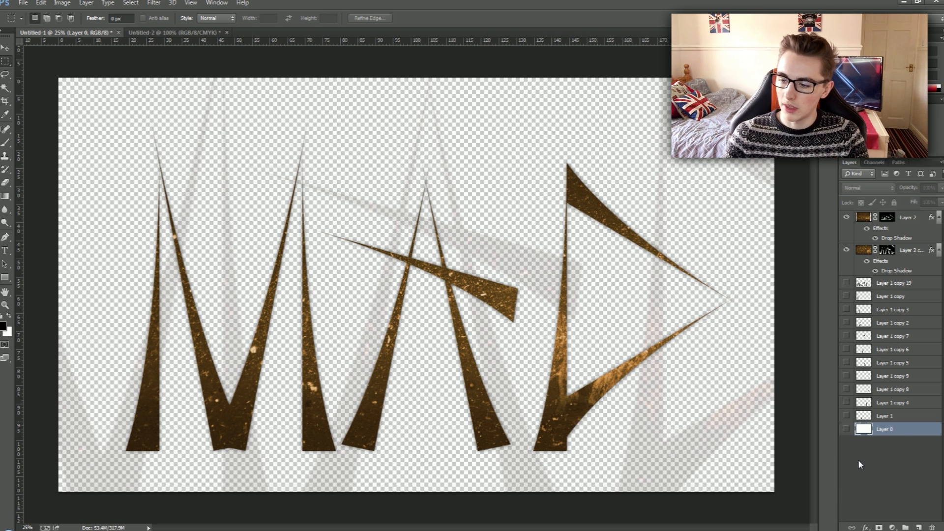
click(846, 428)
click(846, 429)
click(23, 3)
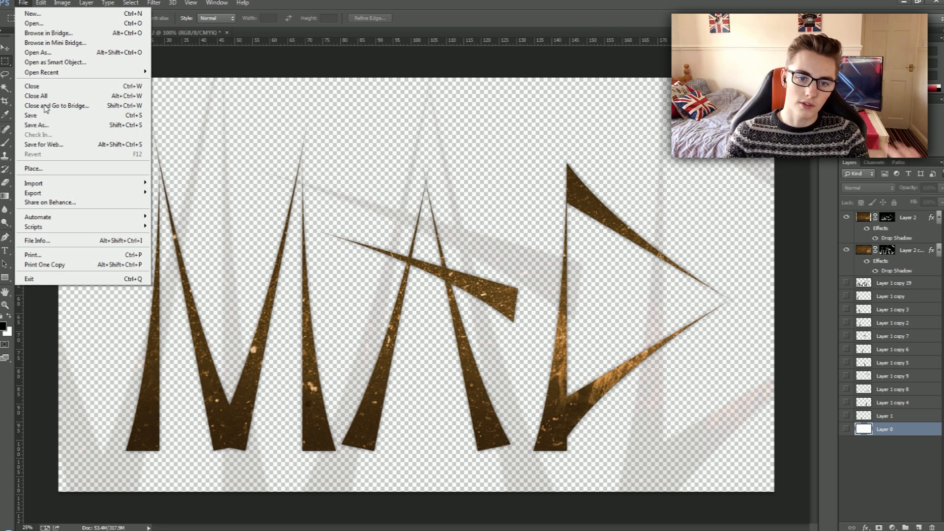
click(43, 127)
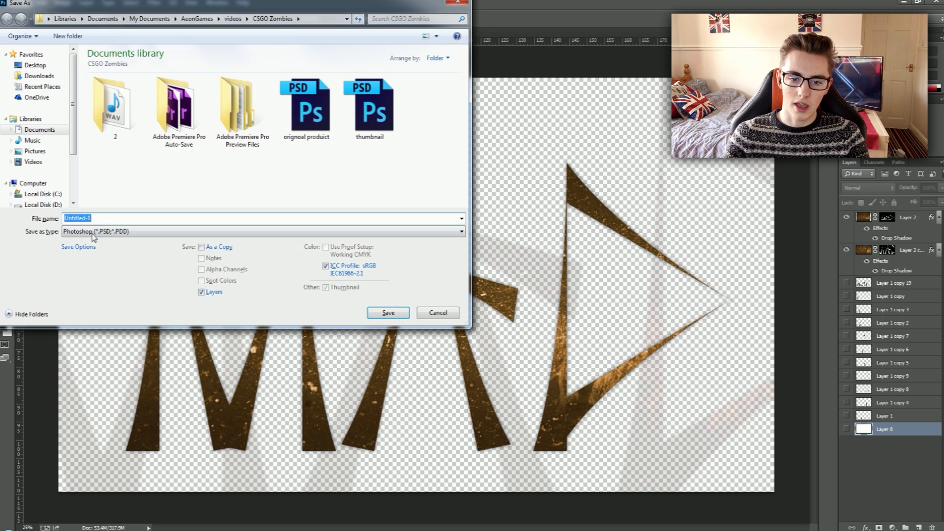
click(92, 234)
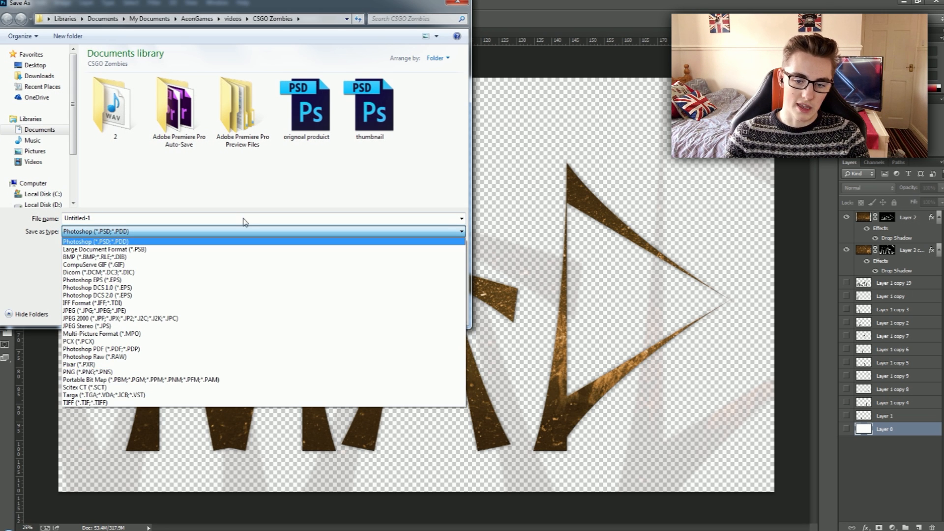
click(236, 241)
click(457, 3)
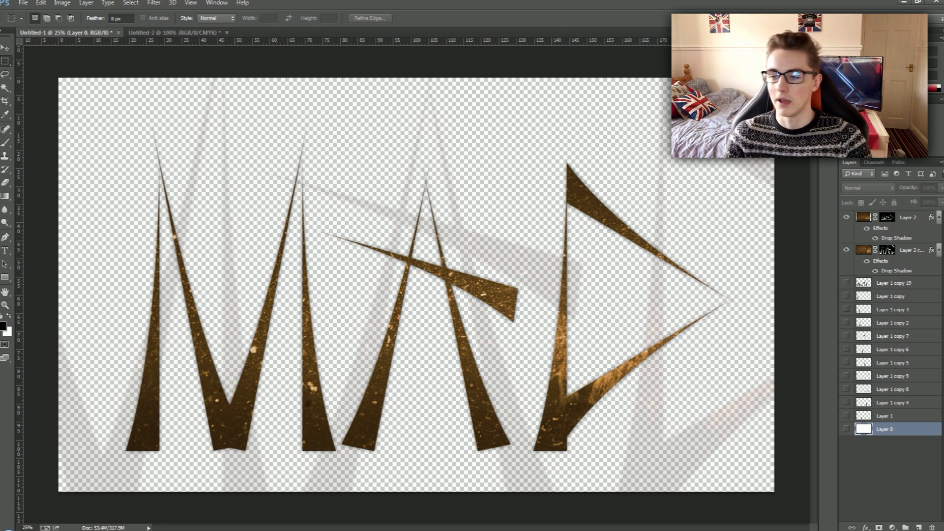
Start a custom gradient for the white background layer and set its starting colour stop to dark grey.
click(4, 197)
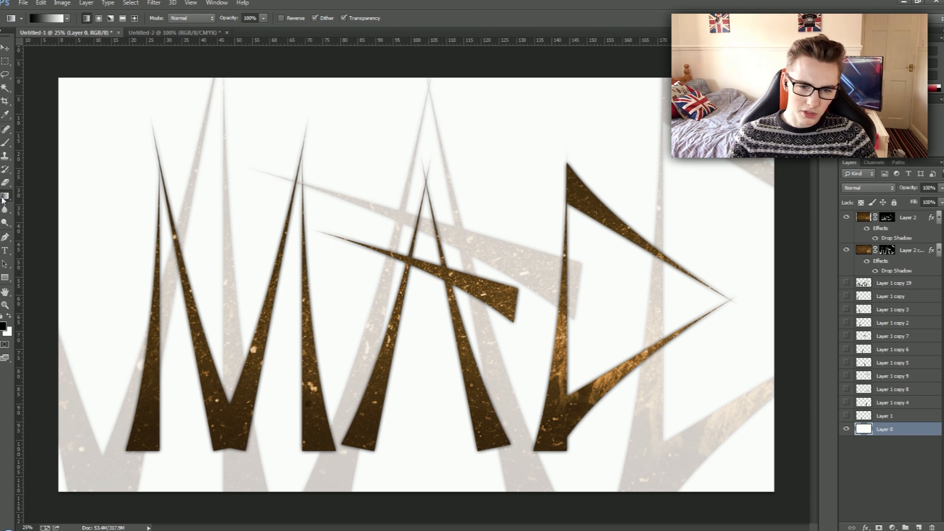
click(45, 18)
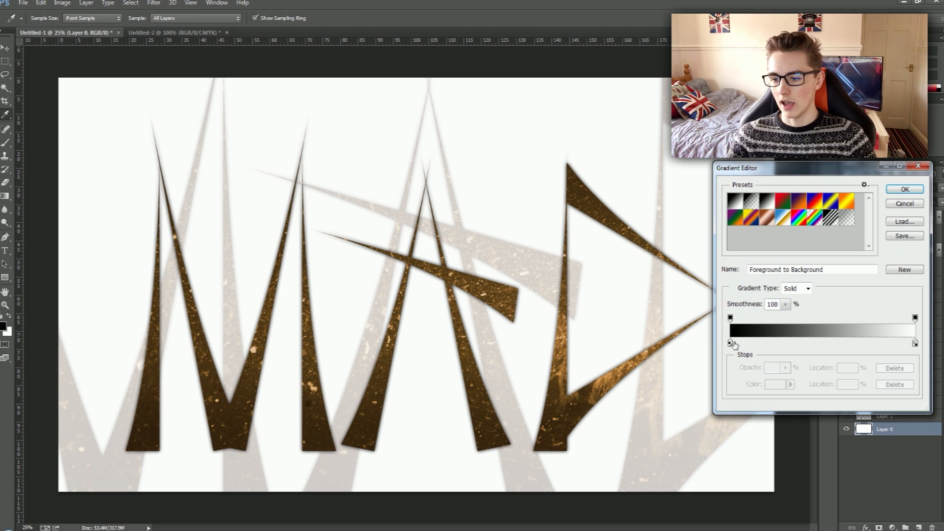
double_click(730, 342)
mouse_move(387, 161)
mouse_down()
mouse_move(364, 165)
mouse_move(300, 212)
mouse_move(287, 241)
mouse_up()
click(539, 279)
click(558, 135)
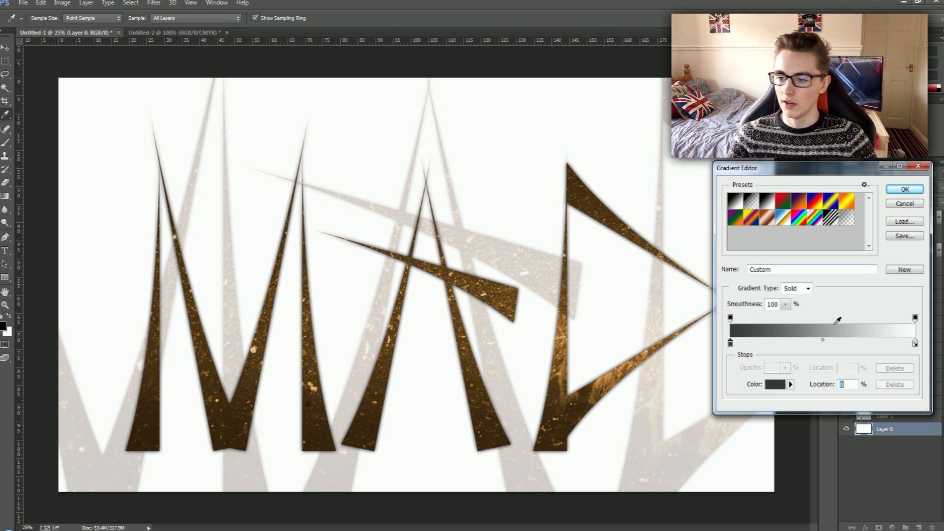
Set the custom gradient's end colour stop to black (000000) and accept the gradient.
click(915, 343)
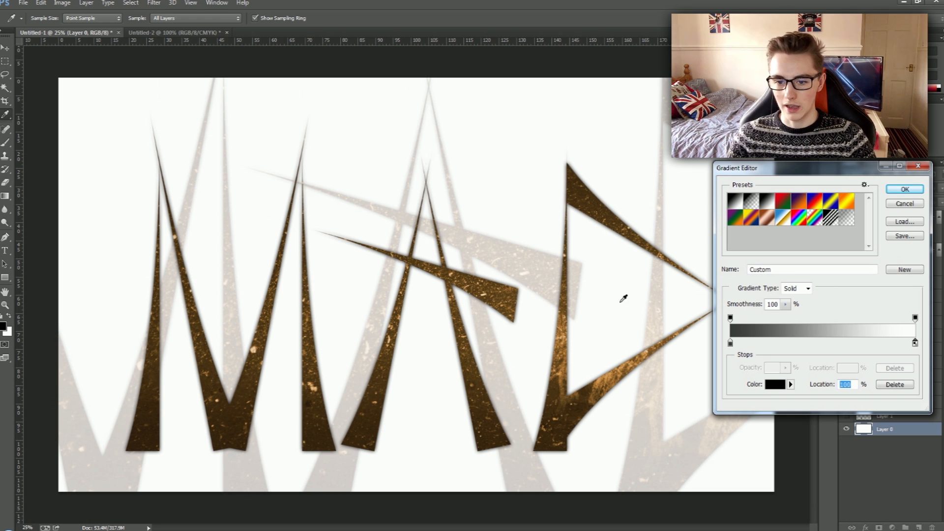
double_click(915, 343)
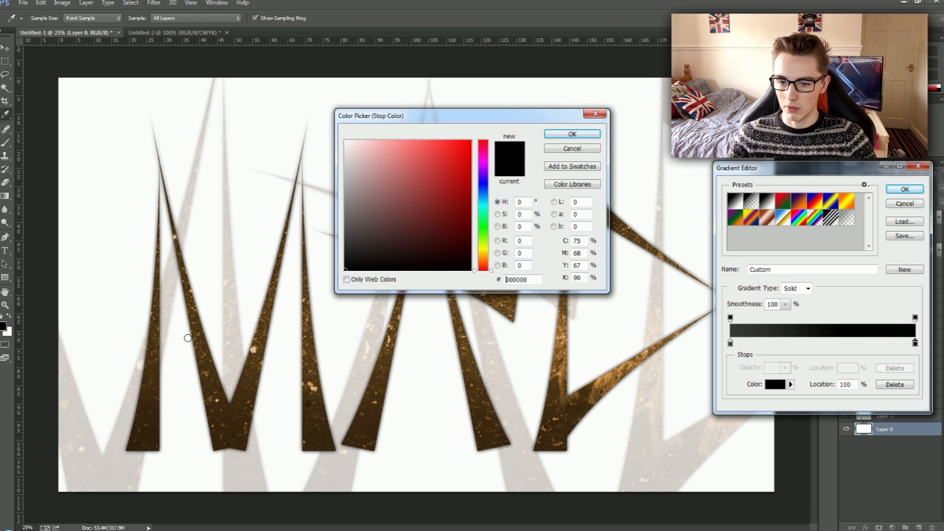
click(572, 134)
drag(766, 168, 436, 59)
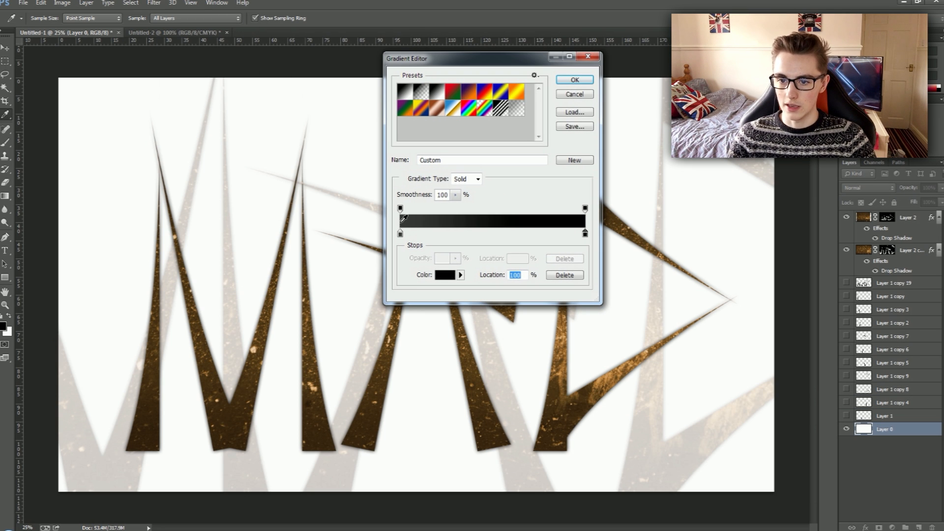
click(575, 80)
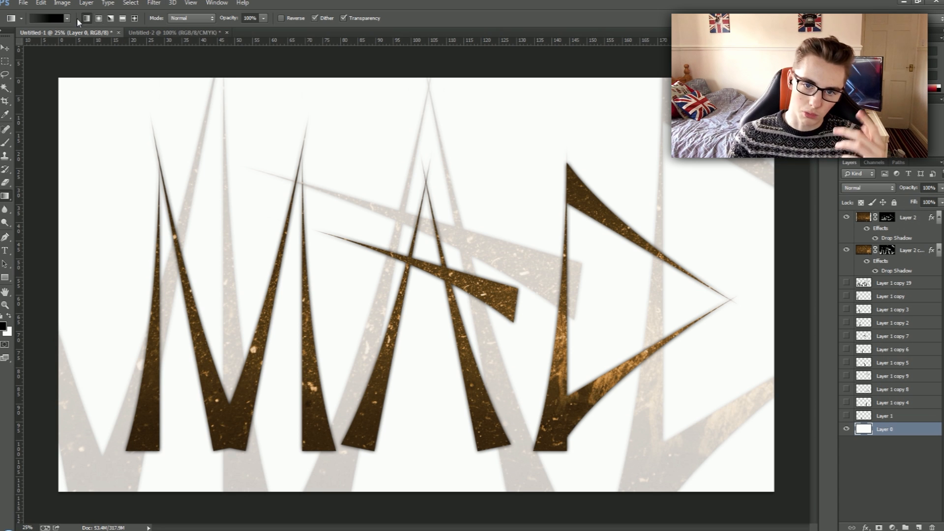
Show the centre guides and fill the bottom layer with the dark radial gradient from the canvas's top centre down to its lower edge.
click(98, 18)
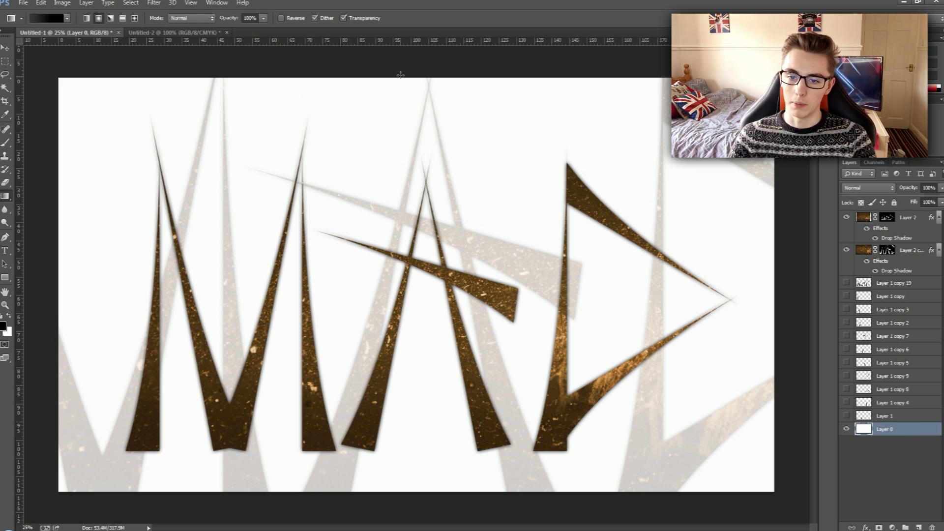
key(ctrl+semicolon)
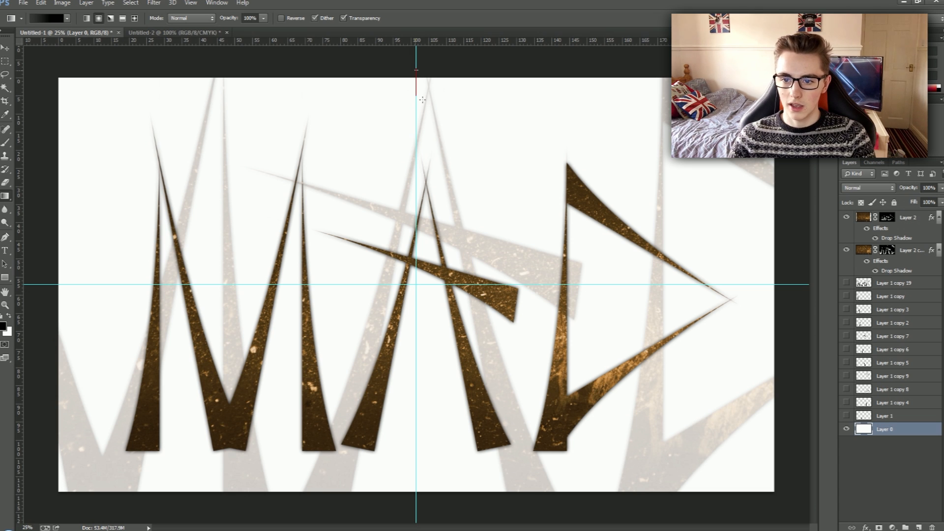
drag(423, 102, 413, 460)
drag(413, 495, 415, 494)
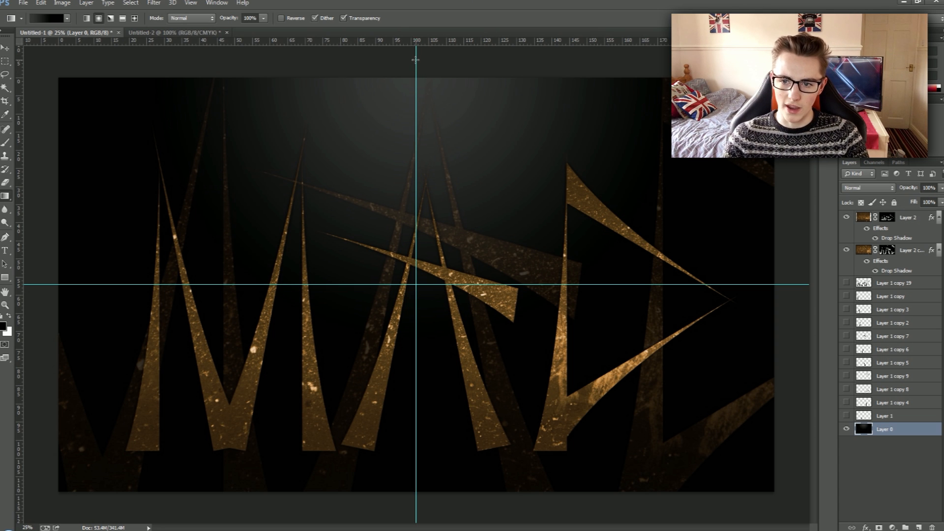
Redraw the radial gradient along the vertical centre guide, starting well above the canvas and ending well below it.
key(ctrl+minus)
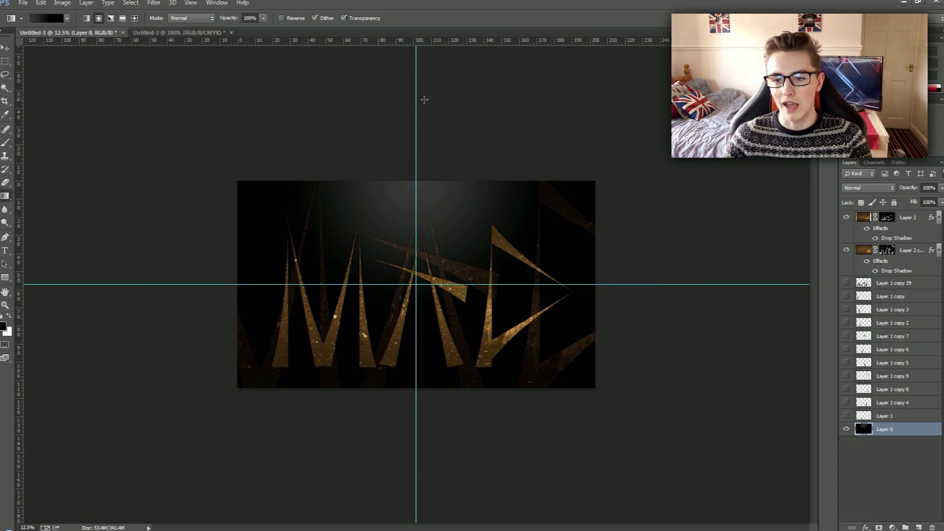
drag(416, 87, 411, 523)
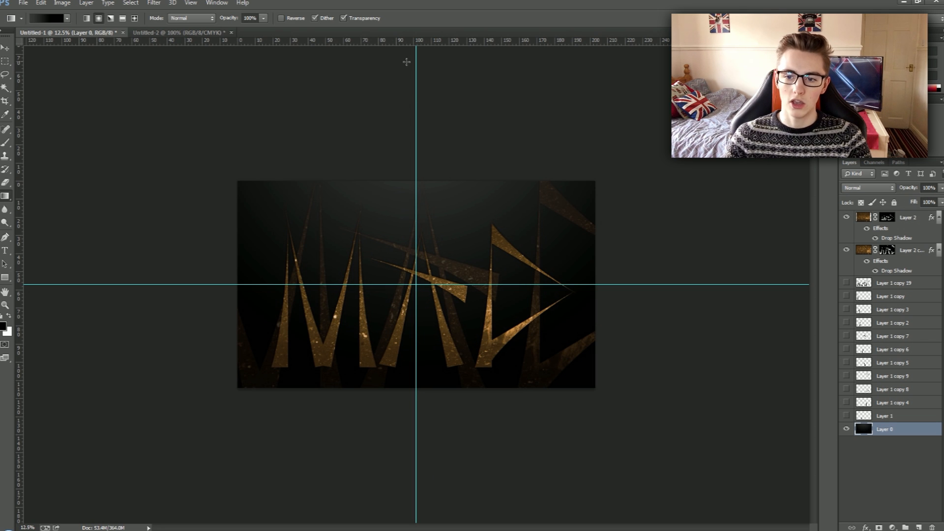
key(ctrl+plus)
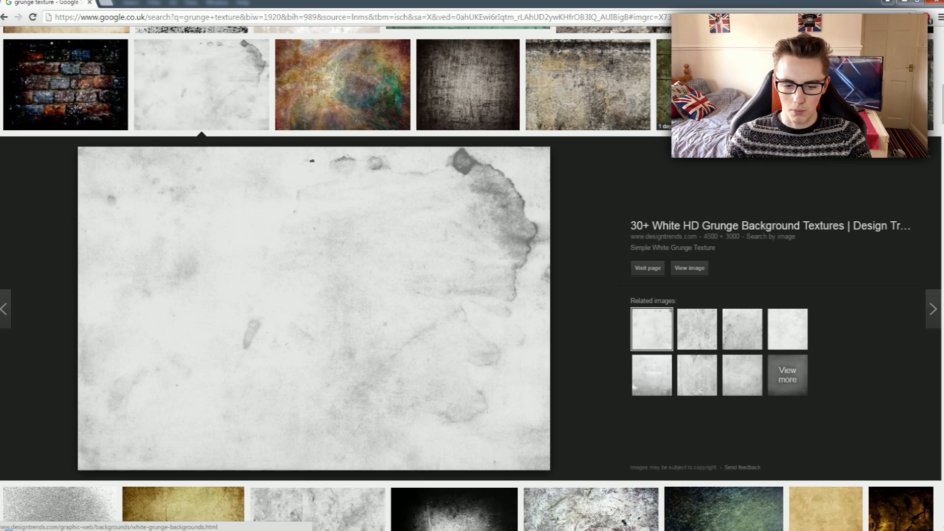
Switch to the browser and search Google Images for "orange grunge texture".
scroll(144, 272, up, 10)
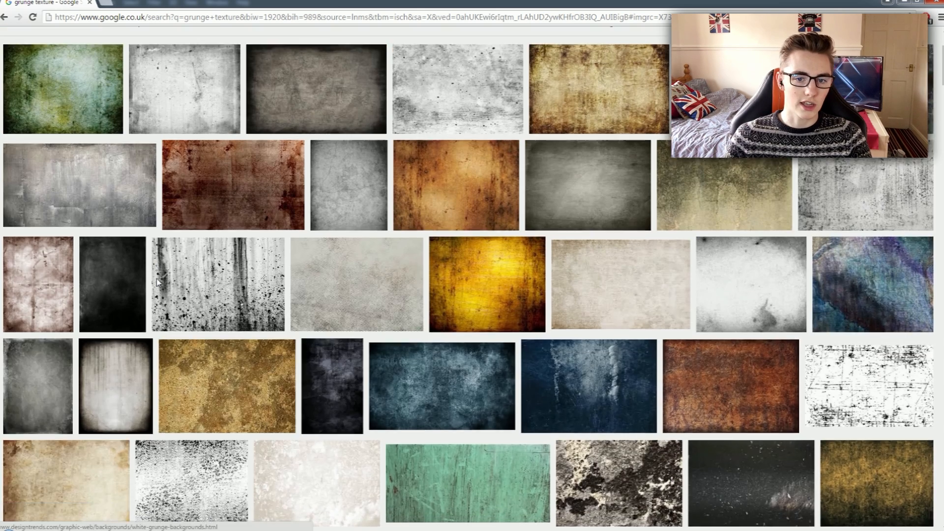
click(131, 42)
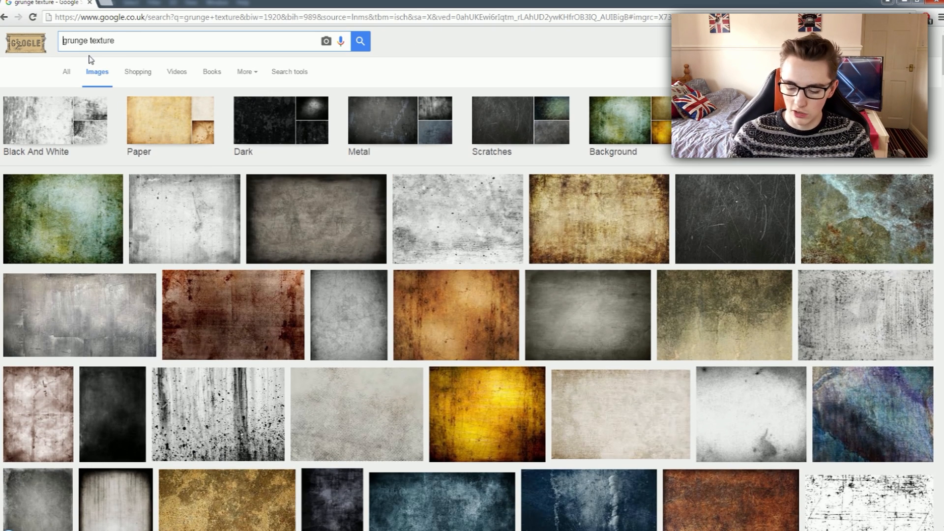
text(orange)
key(Return)
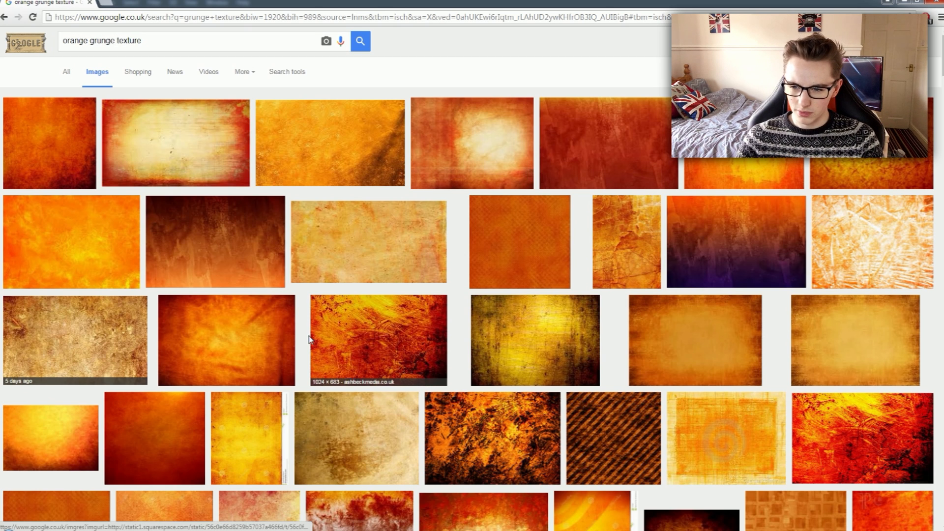
Choose the 1400 × 900 dark red to orange grunge watercolor texture from the results and copy its image.
scroll(273, 314, down, 2)
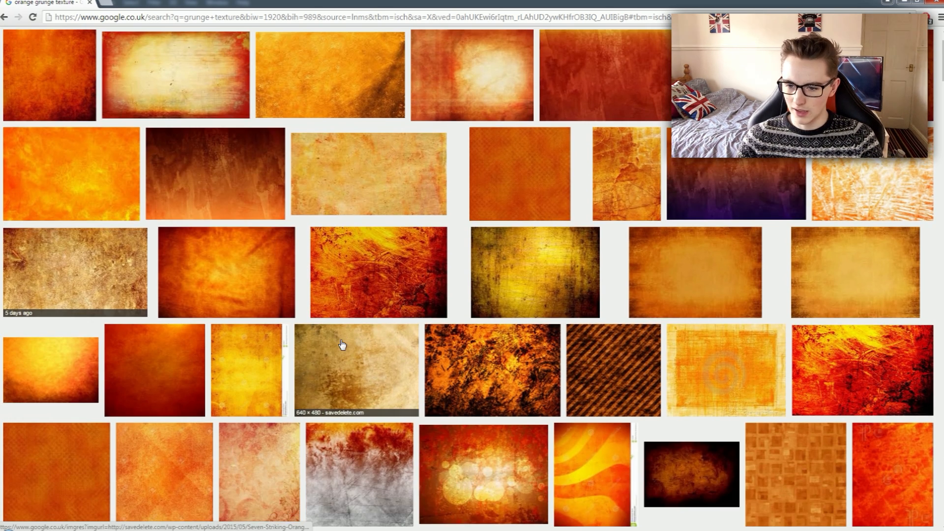
scroll(341, 346, down, 1)
scroll(275, 266, up, 2)
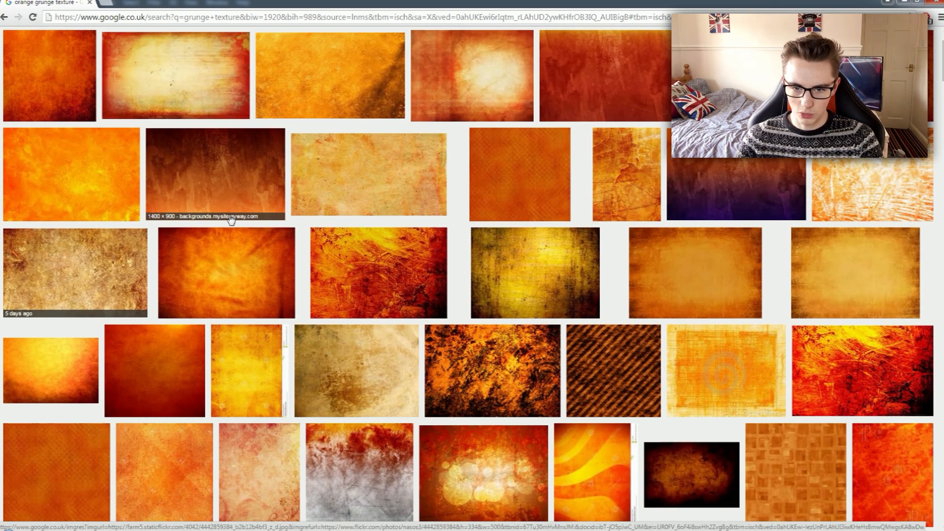
click(220, 194)
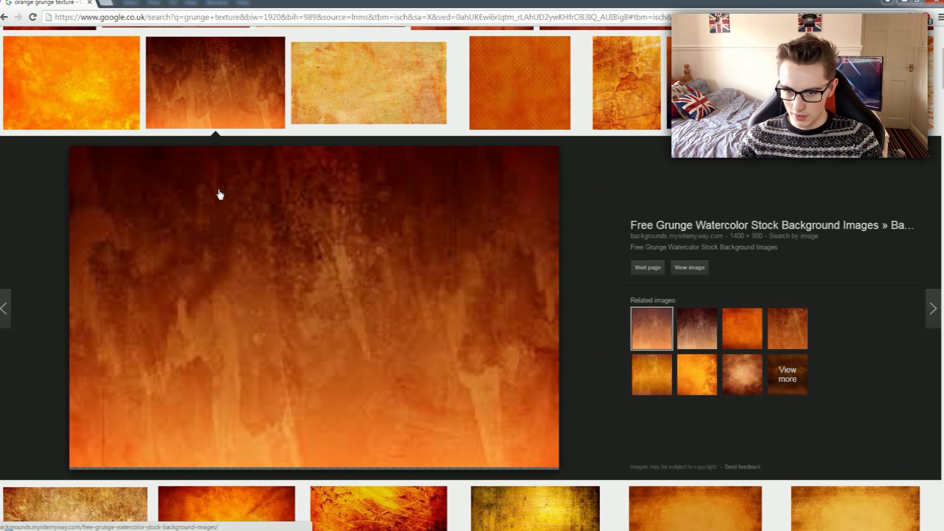
right_click(352, 263)
click(417, 369)
Switch back to Photoshop, paste the texture above the gradient layer and enlarge it to about 420% so it covers the canvas.
key(alt+Tab)
key(ctrl+v)
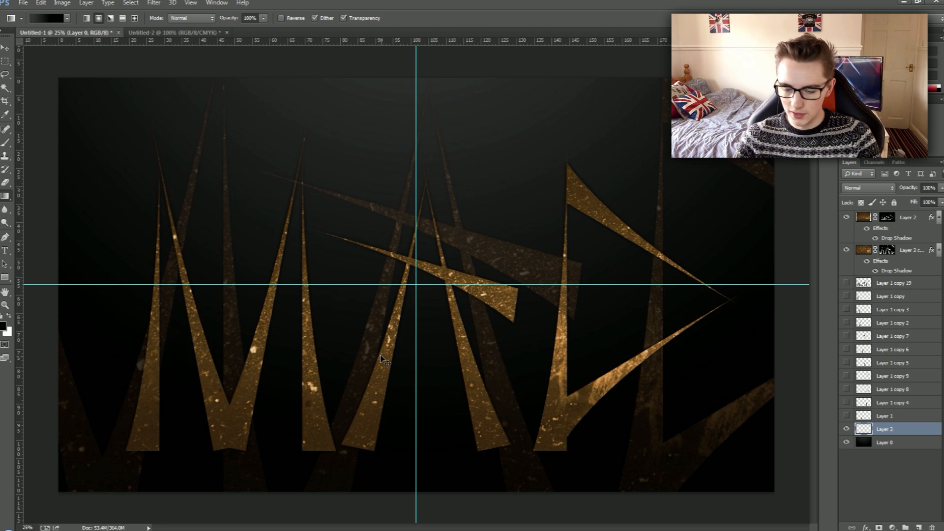
drag(501, 343, 783, 519)
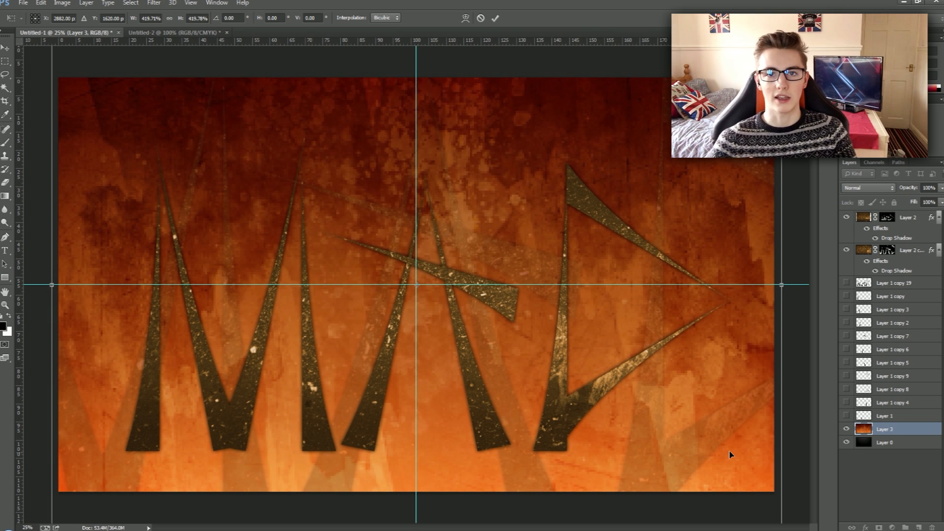
key(Return)
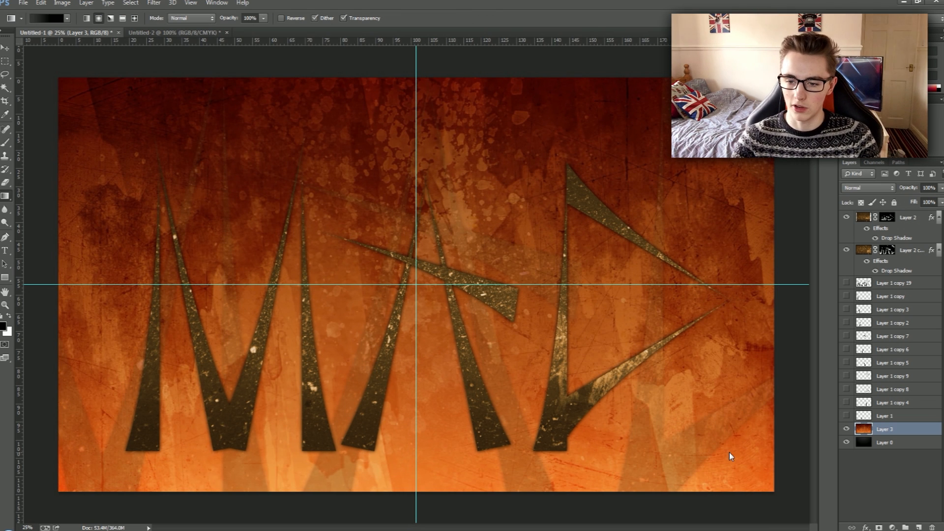
Hide the rulers and move the orange texture down so that it covers only the lower part of the canvas.
key(ctrl+r)
key(ctrl+t)
drag(538, 268, 552, 407)
key(Return)
Soften the texture's hard upper edge by erasing across the full canvas width with a larger, soft eraser brush.
click(11, 183)
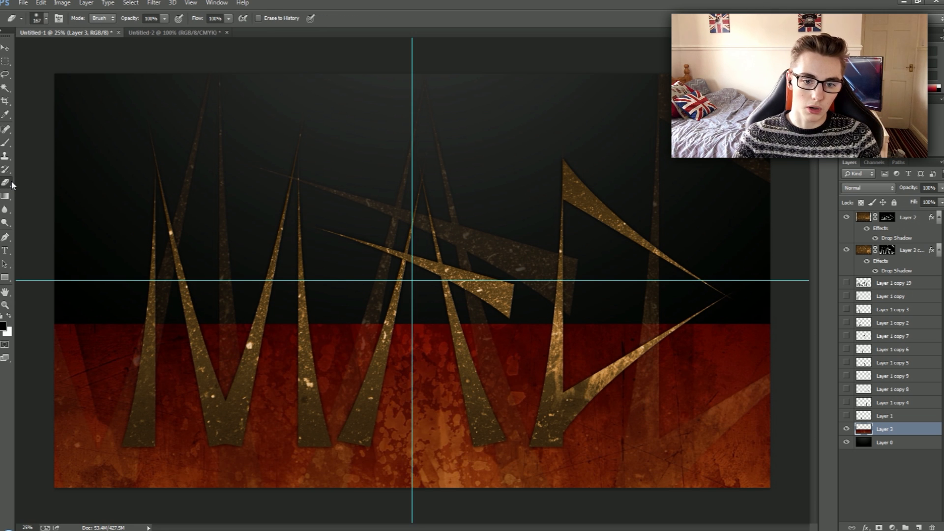
click(46, 20)
drag(96, 47, 95, 48)
drag(52, 75, 4, 73)
click(224, 236)
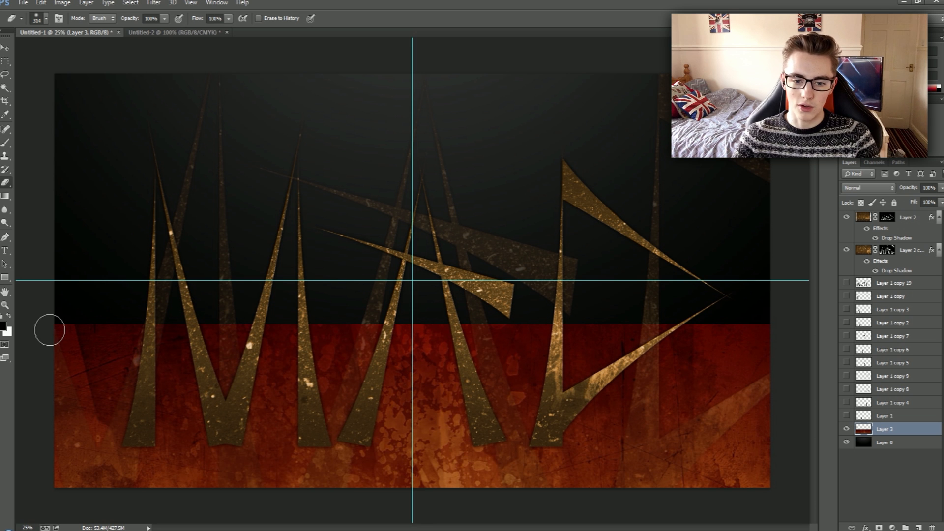
drag(86, 322, 782, 321)
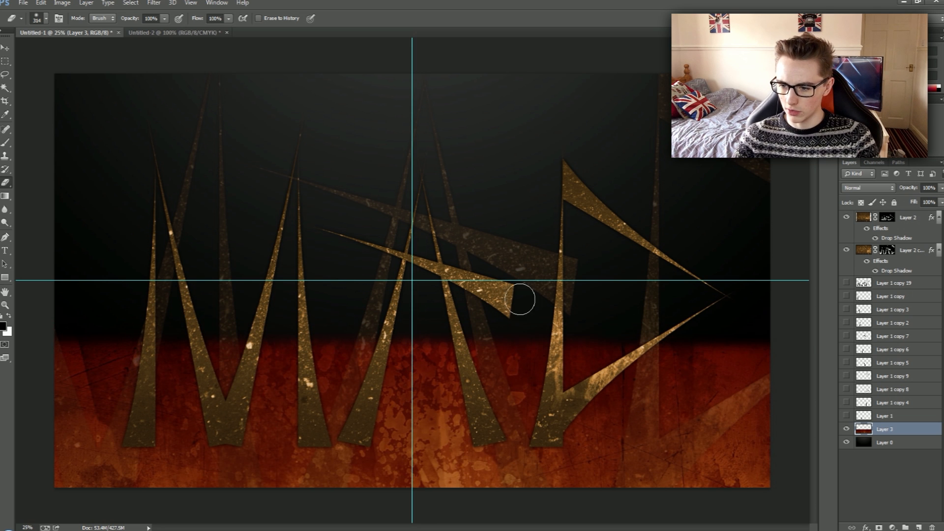
Try to fade the texture's upper edge by deleting a full-width rectangular selection feathered by 30 pixels.
key(p)
click(7, 62)
drag(70, 232, 100, 277)
drag(38, 276, 806, 372)
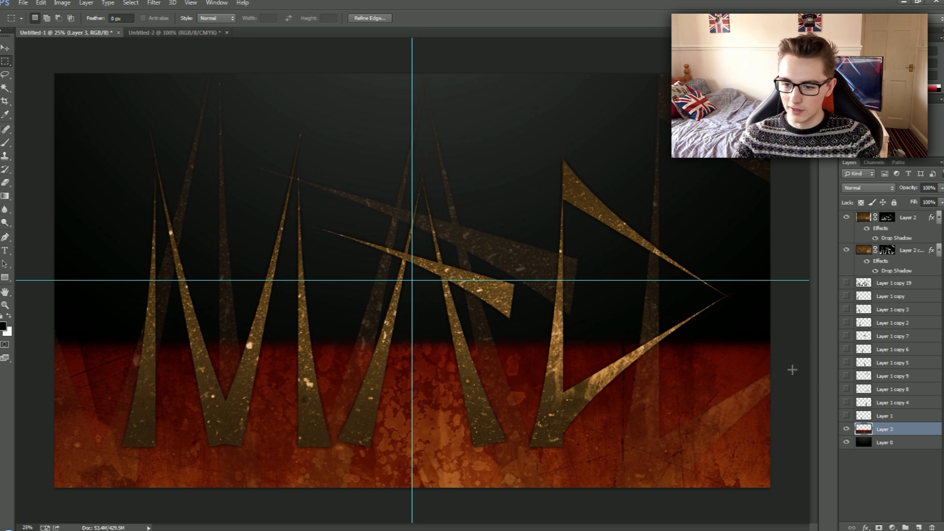
right_click(732, 367)
click(757, 171)
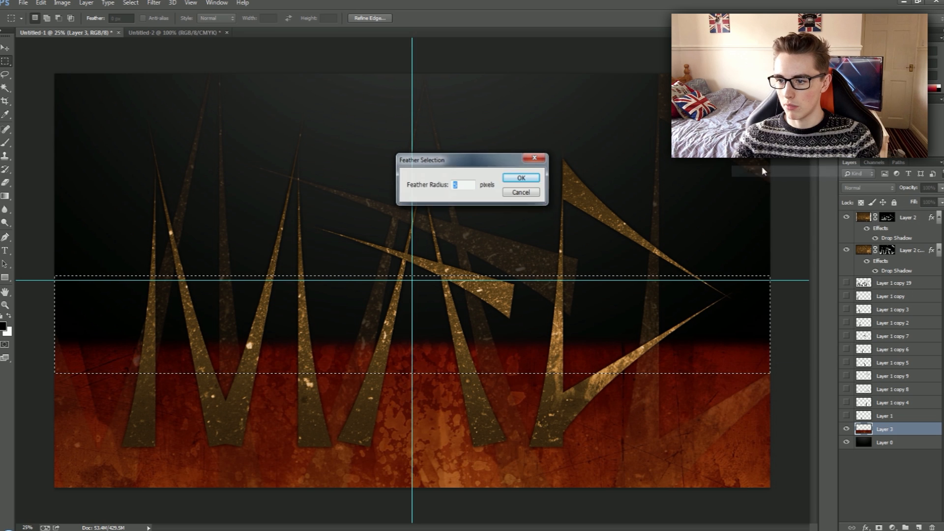
text(30)
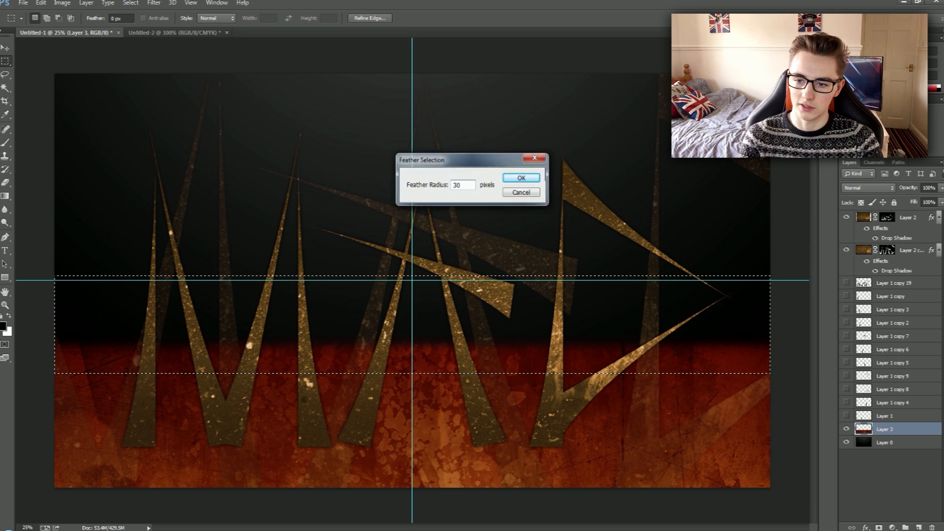
key(Return)
key(Delete)
key(ctrl+d)
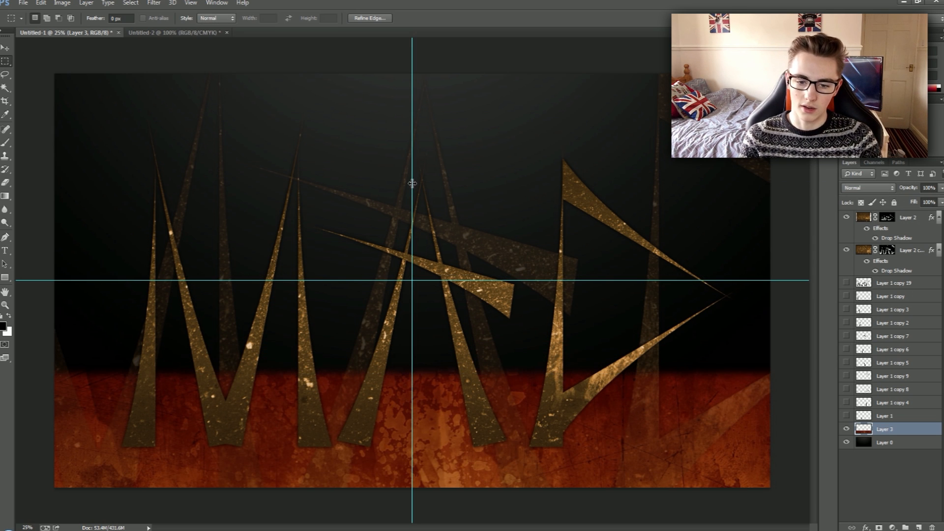
Undo the feathered deletion on the texture layer and clear the selection.
key(ctrl+shift+d)
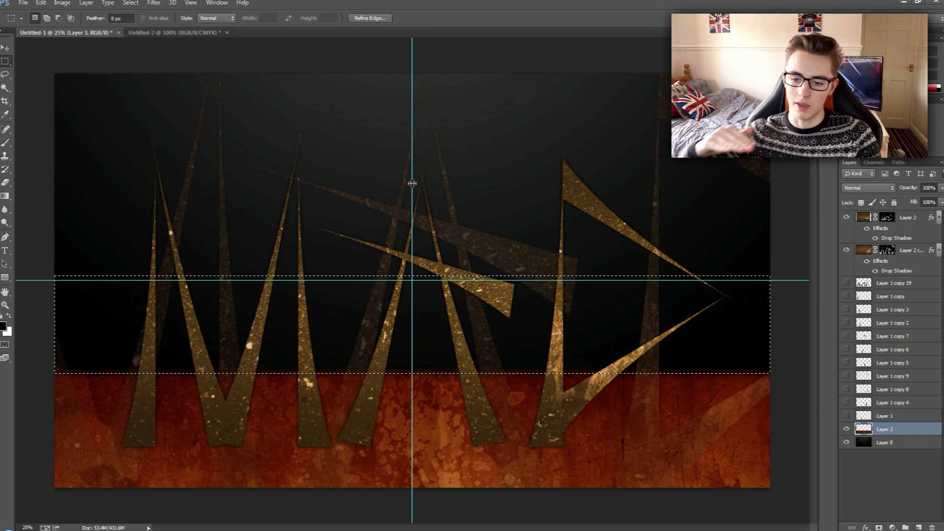
key(ctrl+alt+z)
key(ctrl+d)
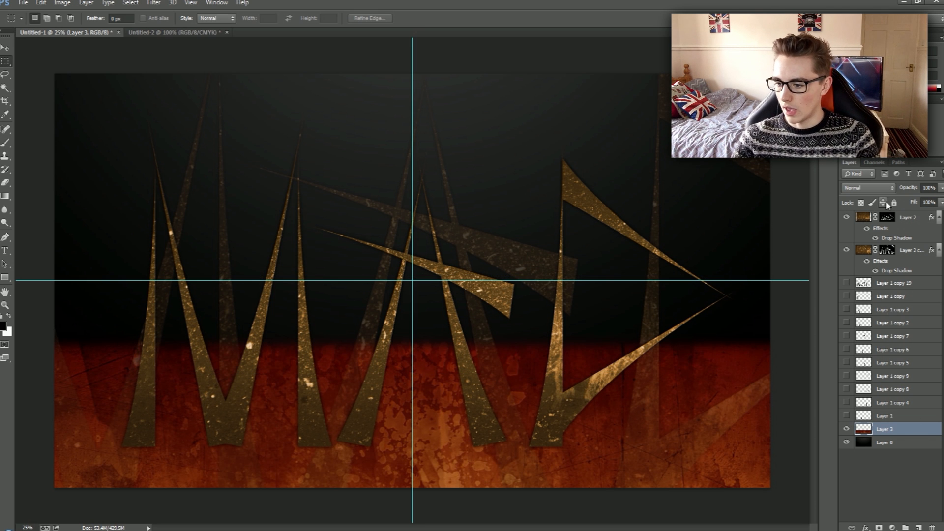
Try blending modes such as Dissolve, Lighten, Divide, Saturation and Color on the texture layer, and restore Normal.
click(863, 189)
click(864, 193)
click(862, 204)
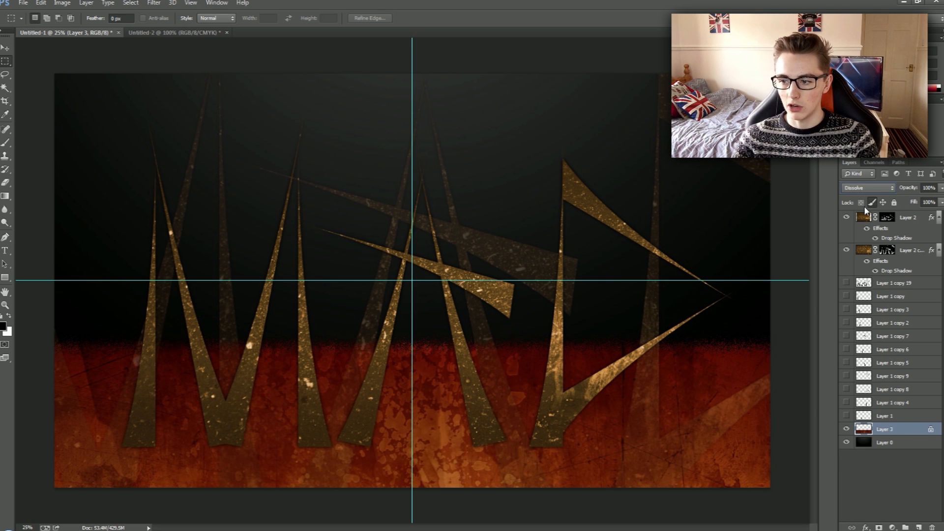
key(Down)
key(Down)
key(Down)
key(Down)
key(Down)
key(Down)
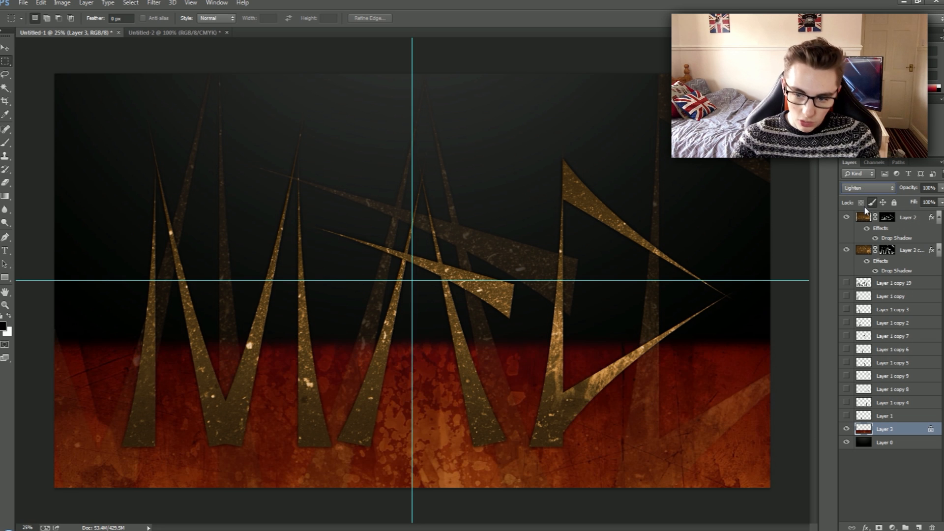
key(Down)
key(Down)
key(Down)
key(Down)
key(Down)
key(Down)
key(Down)
key(Down)
key(Down)
key(Down)
key(Down)
key(Down)
key(Down)
key(Down)
key(Down)
key(Down)
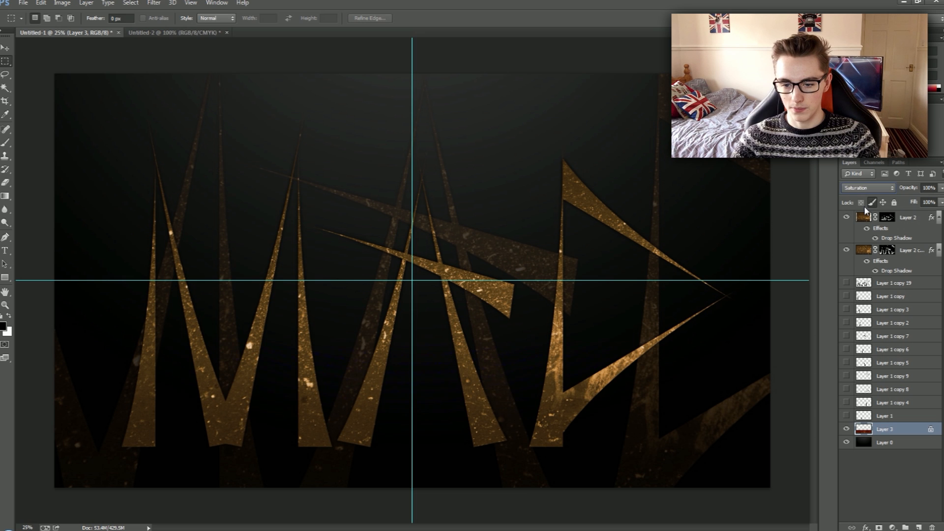
key(Up)
key(Up)
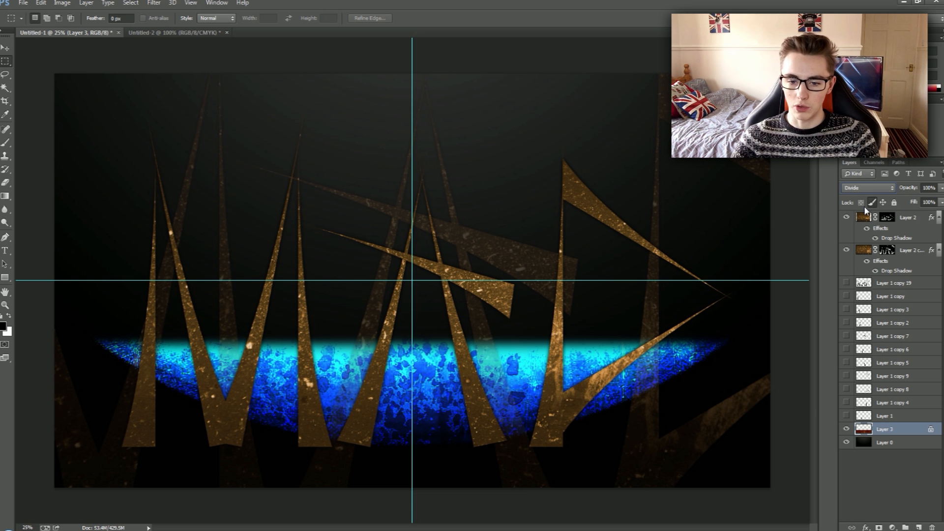
key(Down)
key(Down)
key(Down)
key(Down)
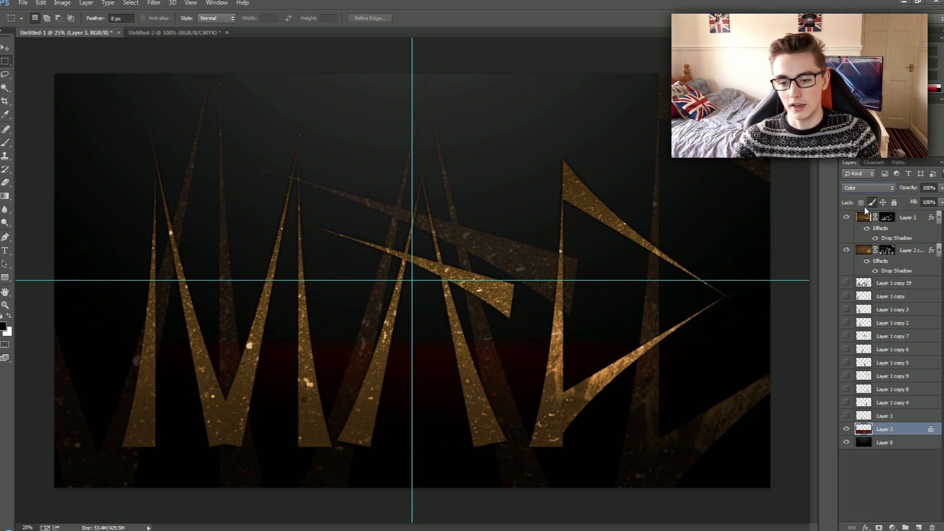
click(849, 189)
click(879, 199)
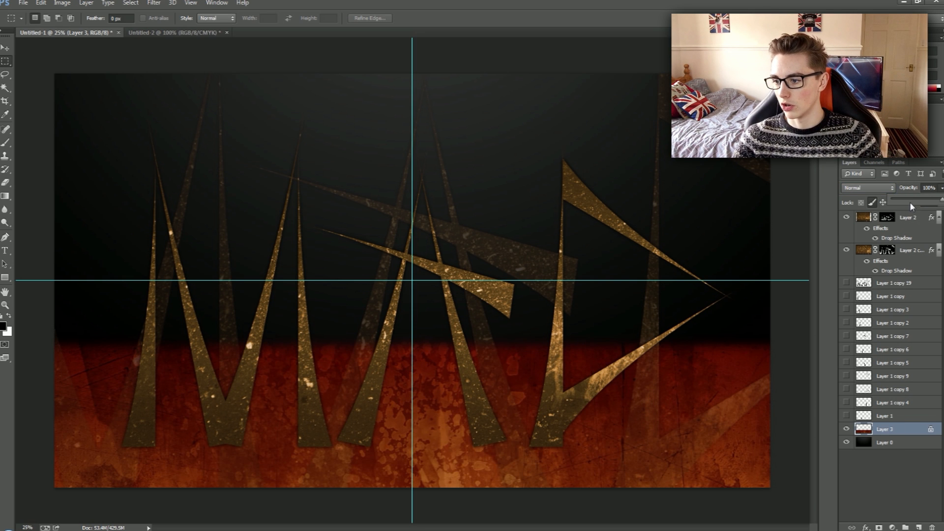
Lower the texture layer's fill to 27% and hide the guides.
click(940, 202)
drag(921, 216, 909, 217)
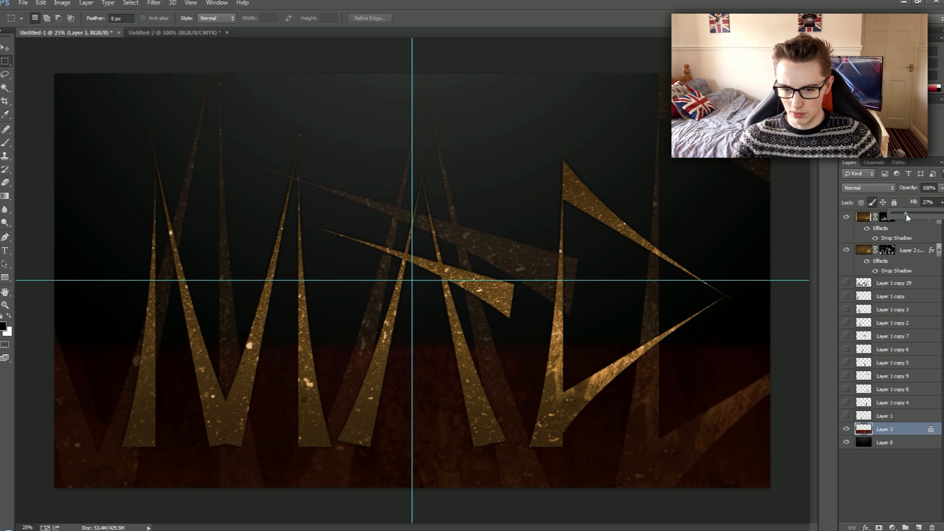
key(ctrl+h)
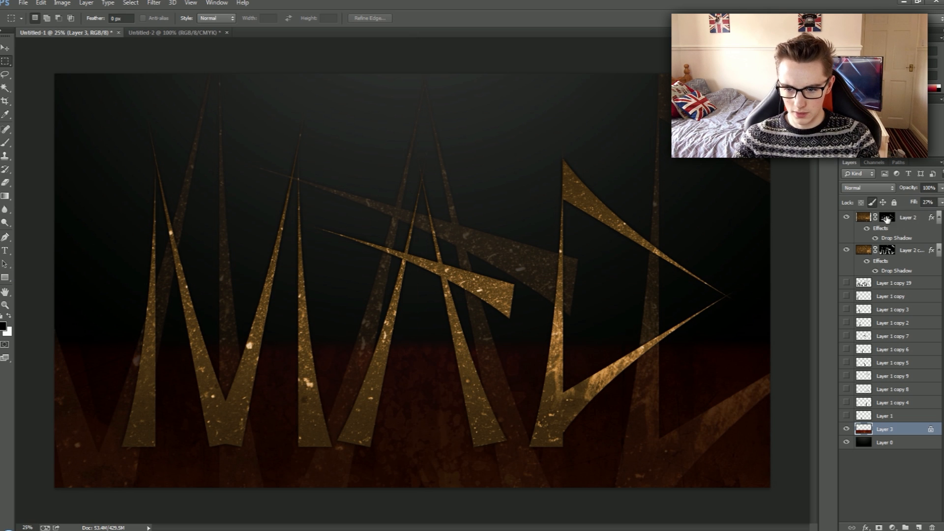
key(ctrl+minus)
key(ctrl+minus)
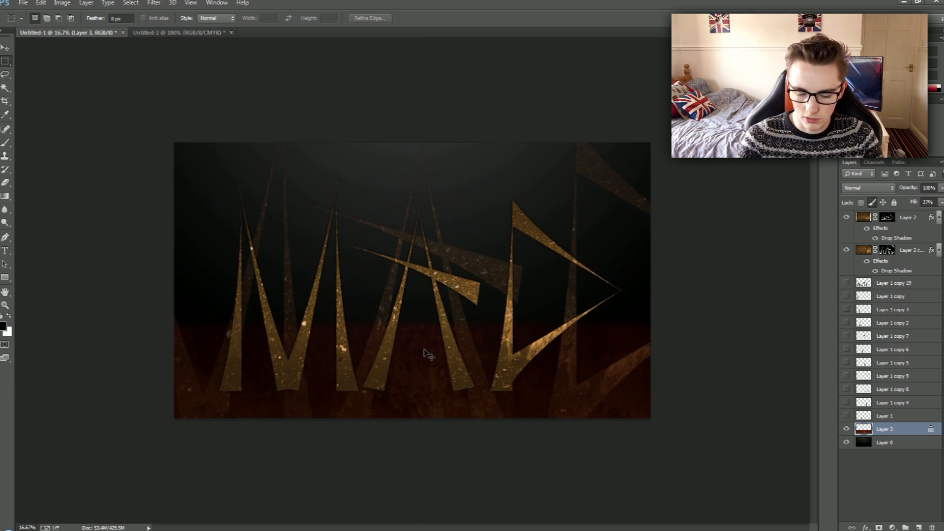